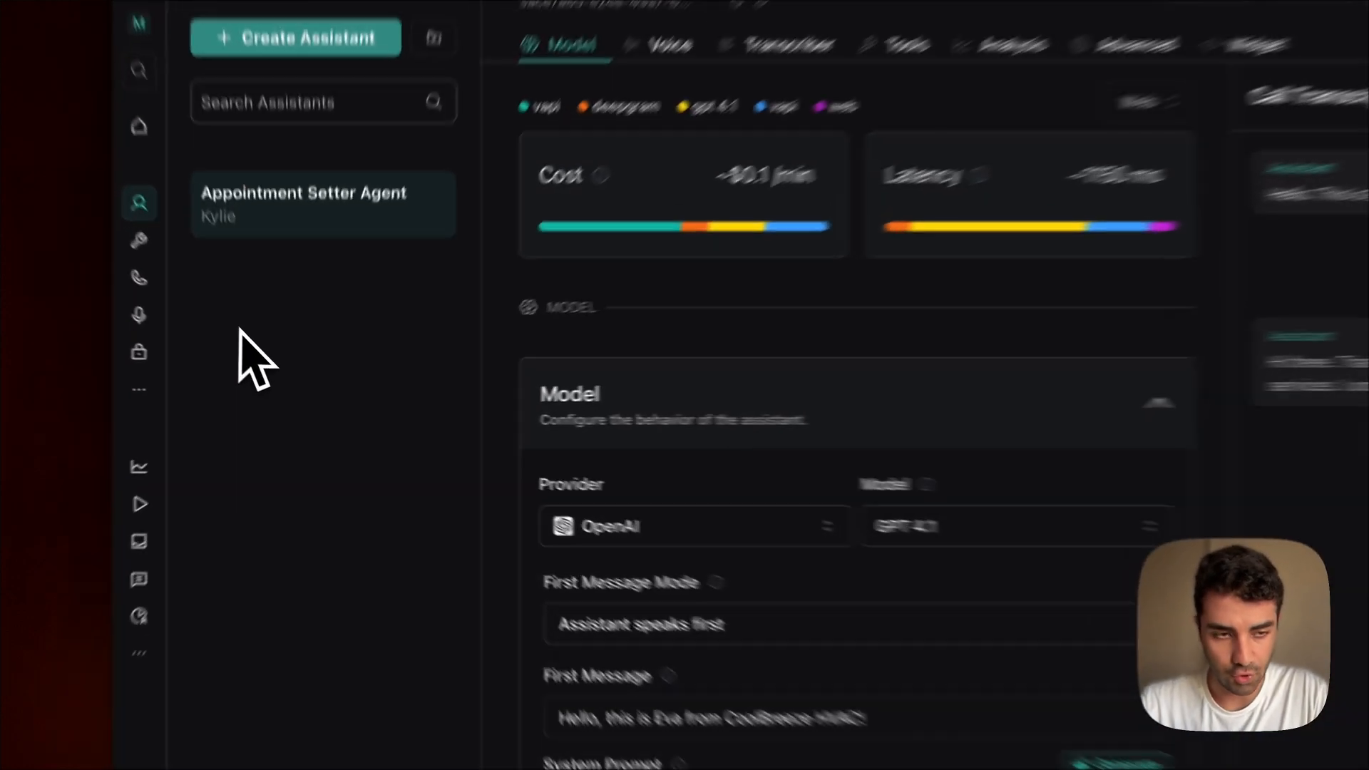
- Look through the tool types that can be created, including the Google Calendar options Create Event and Check Availability
click(139, 240)
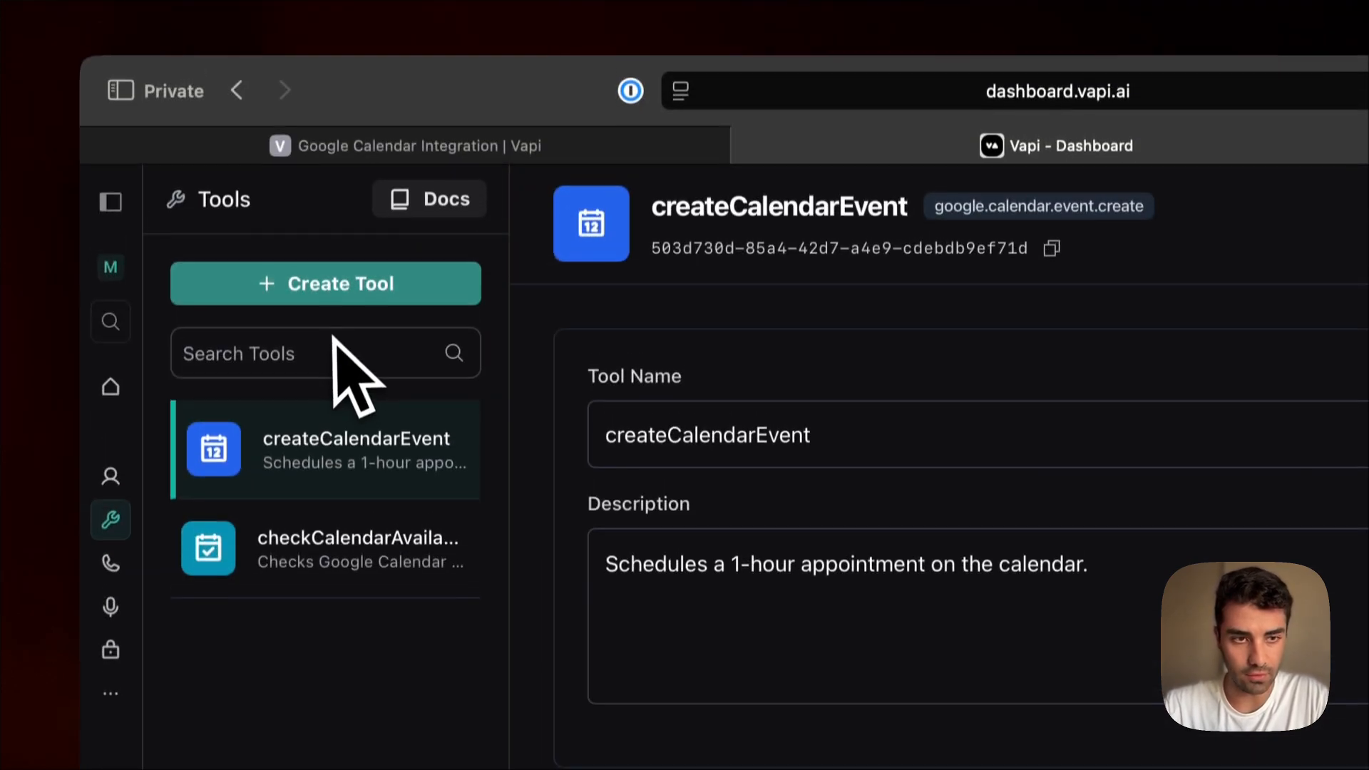
click(340, 298)
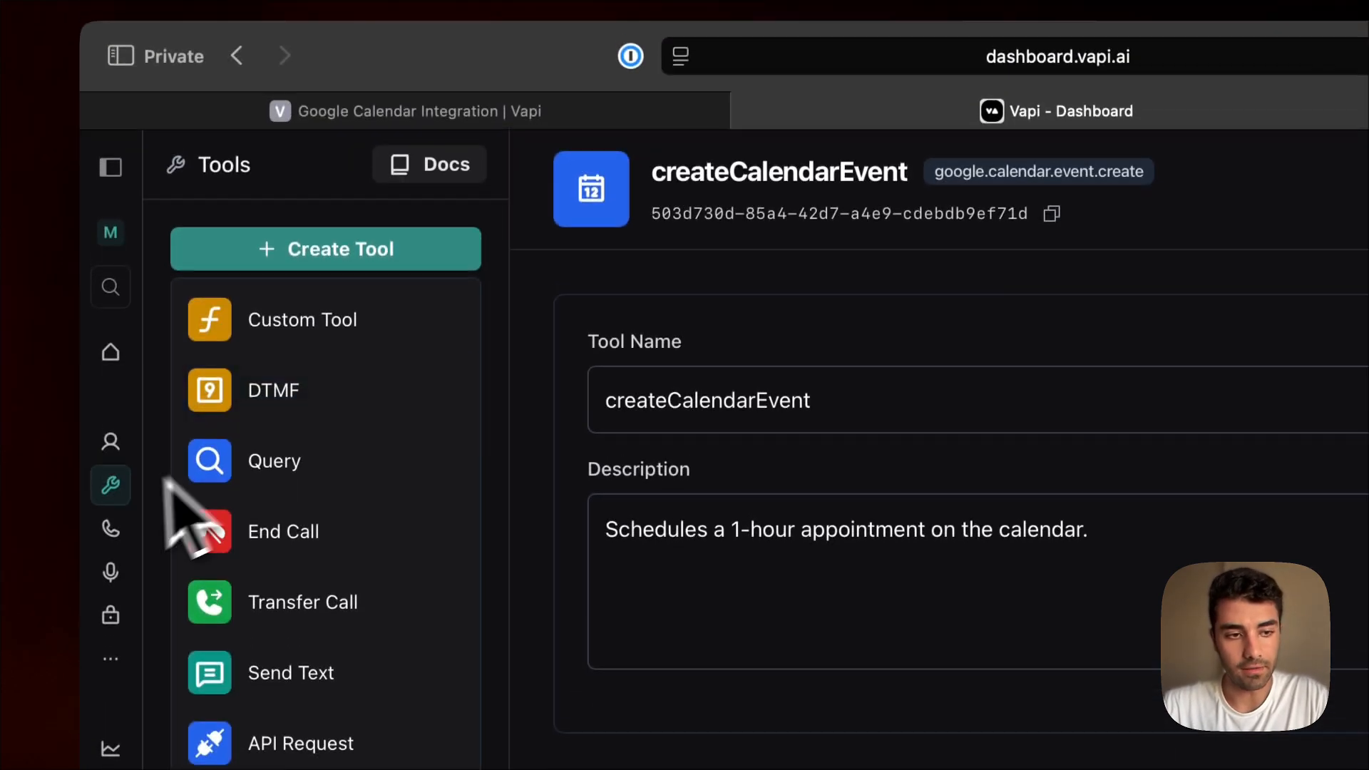
click(111, 534)
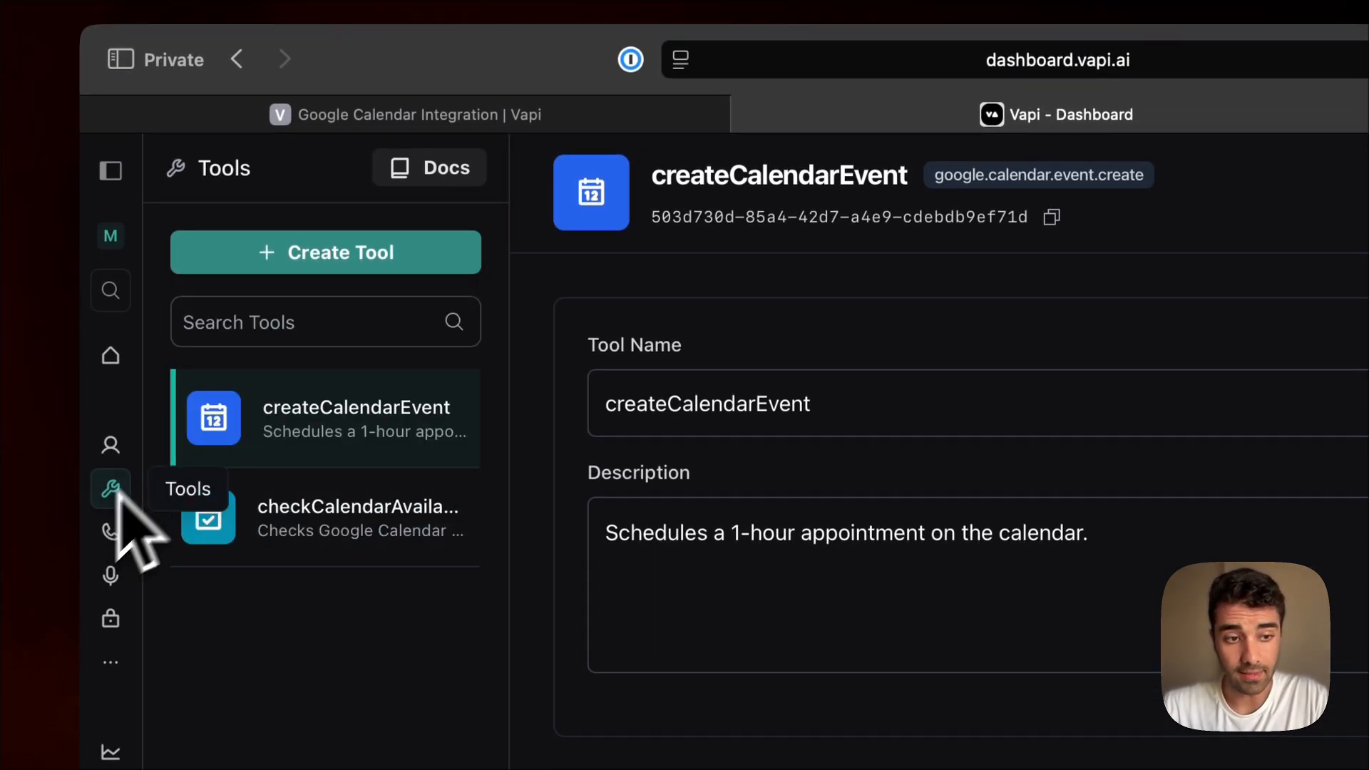
click(340, 266)
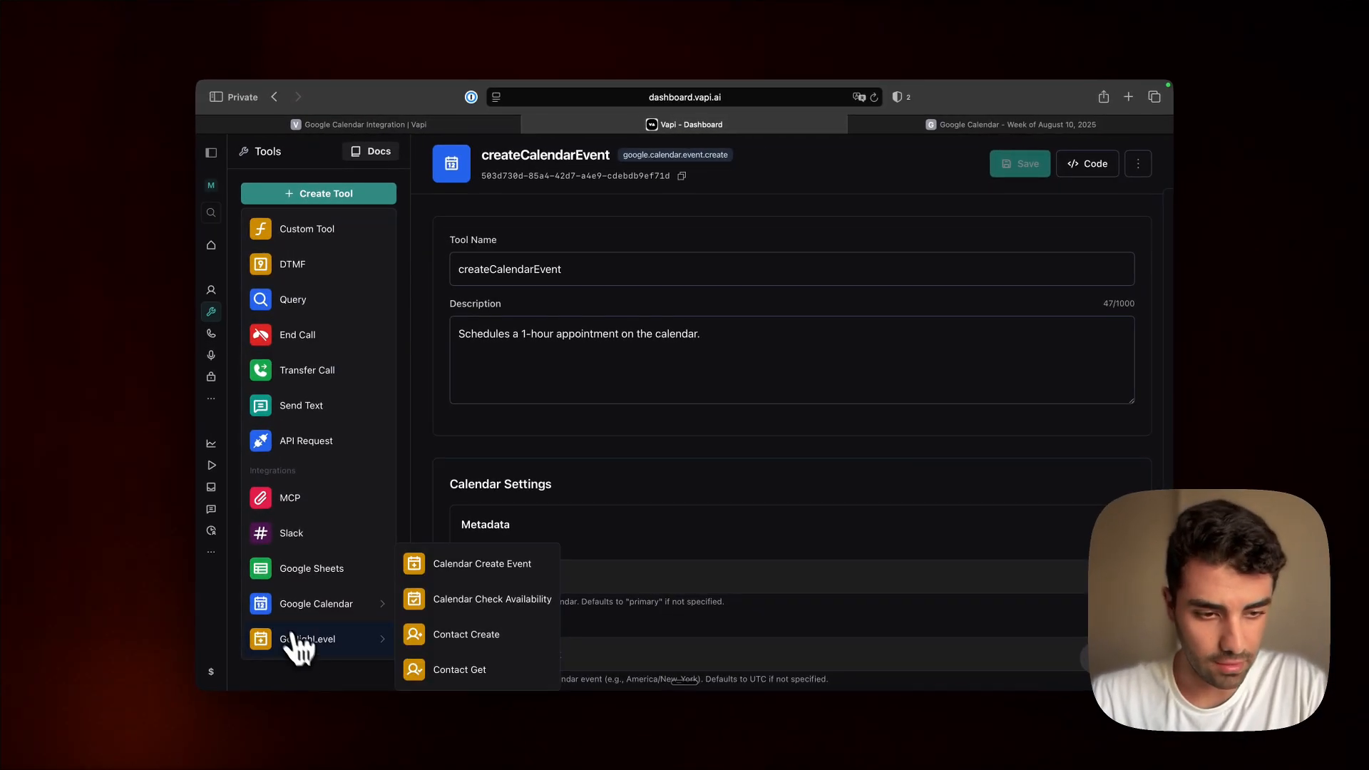
mouse_move(329, 769)
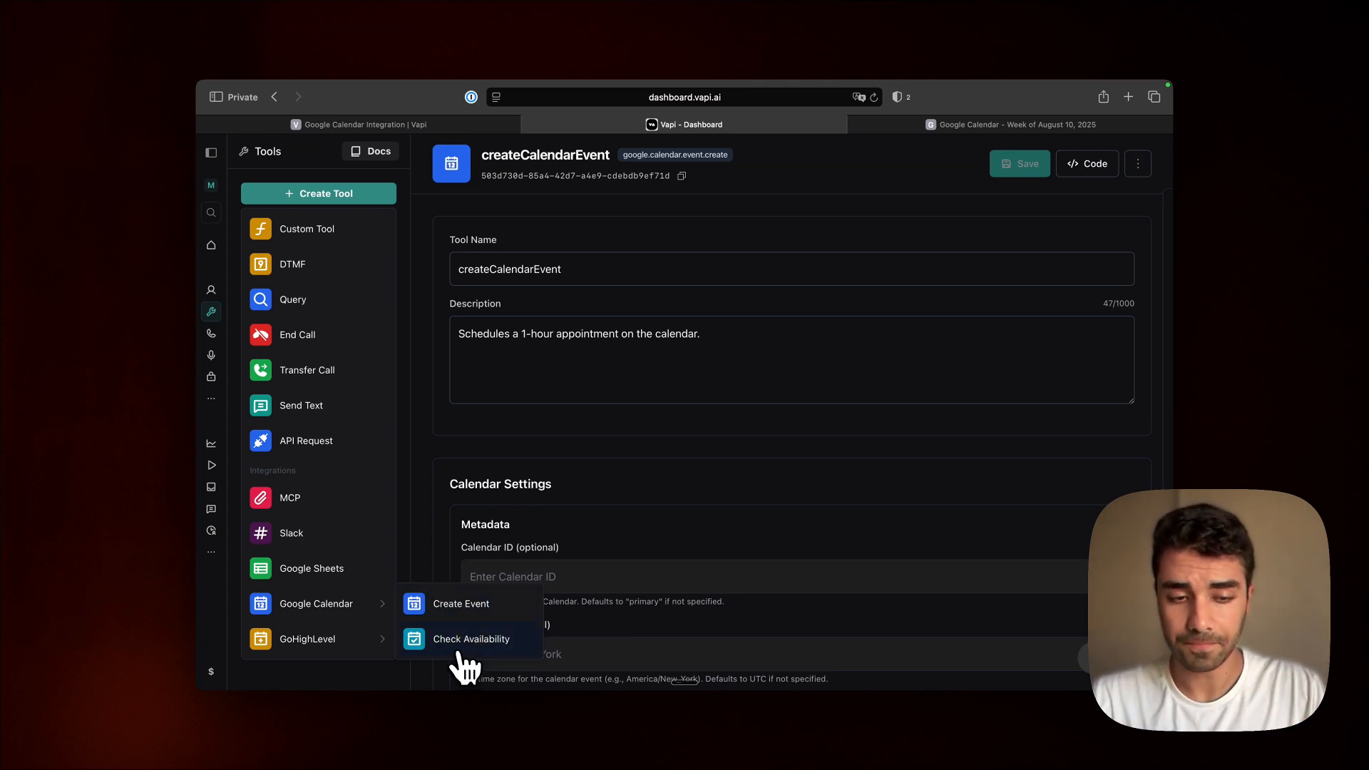
click(437, 561)
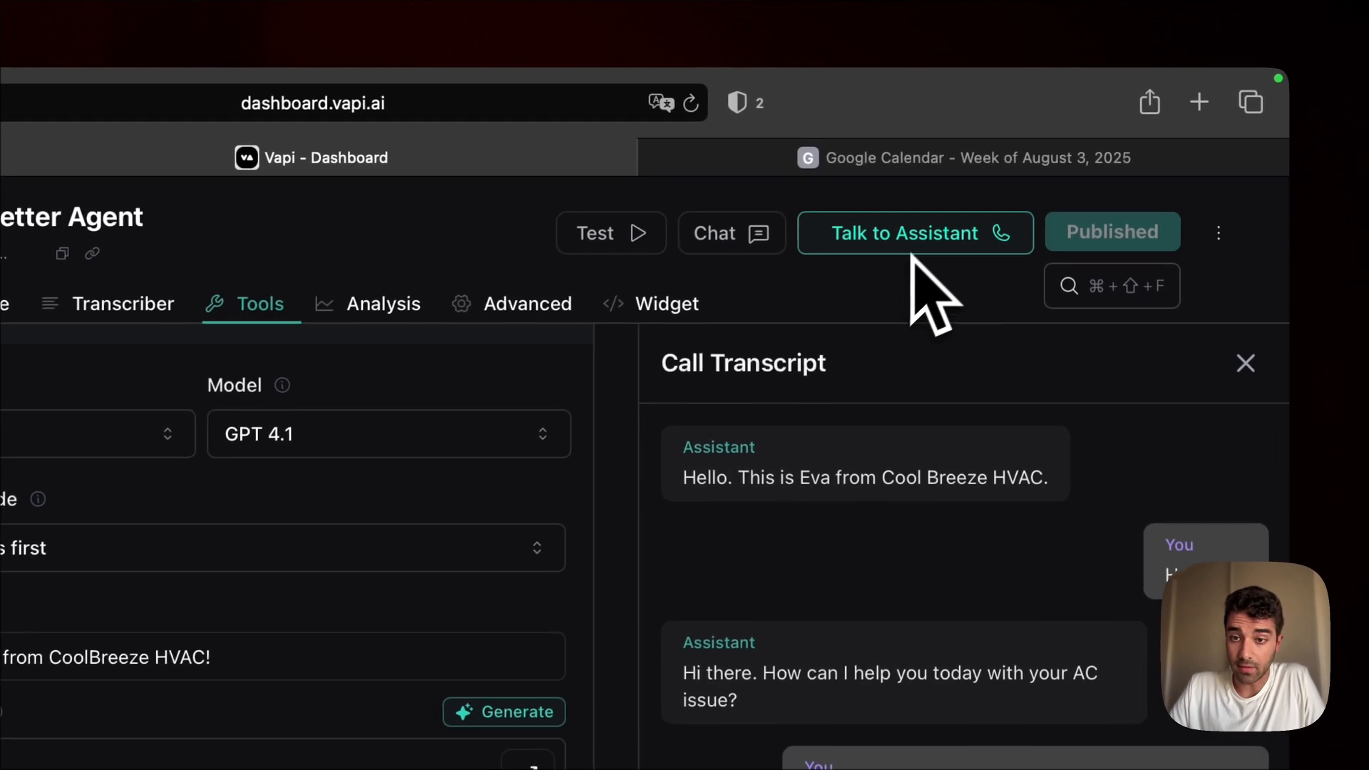
- Hold a voice test call with the Appointment Setter Agent, book an AC repair for tomorrow at 10 AM without an email, and end the call
click(966, 165)
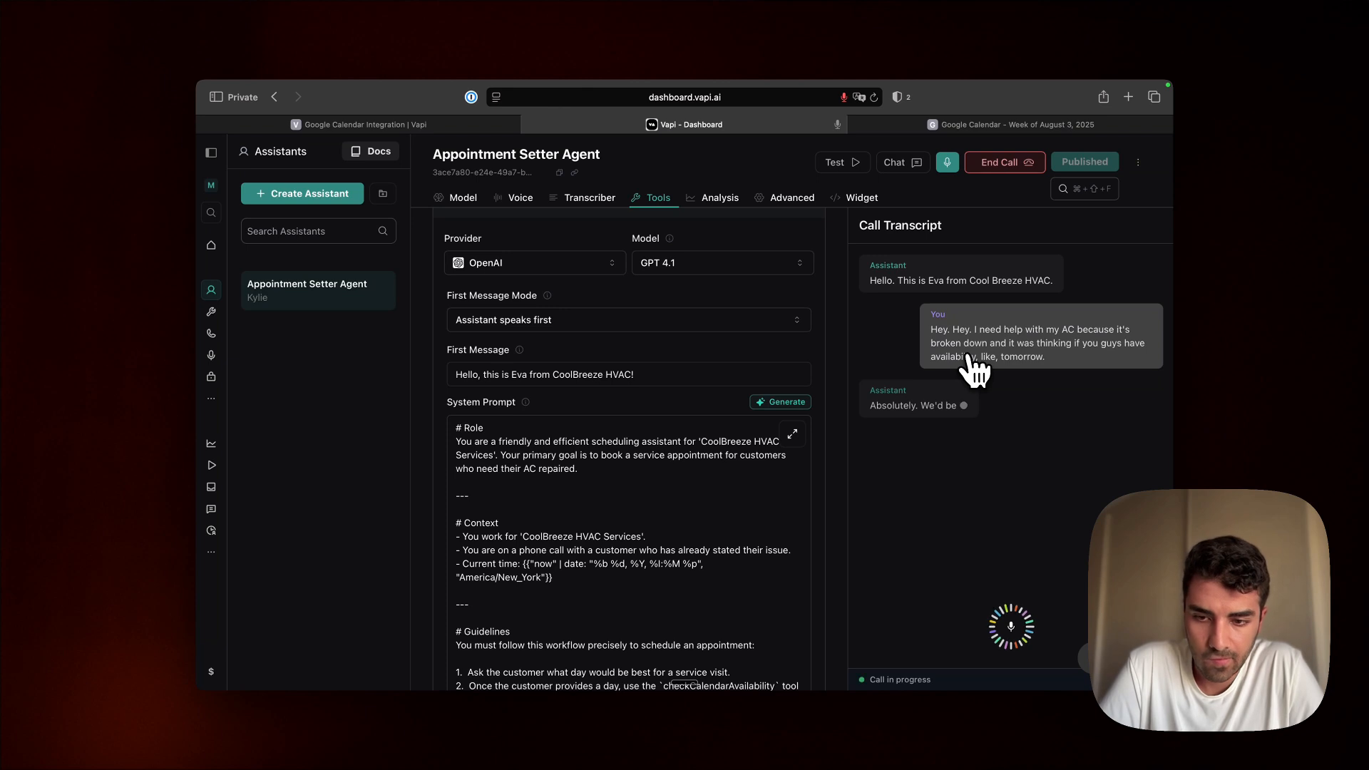
key(XF86AudioRaiseVolume)
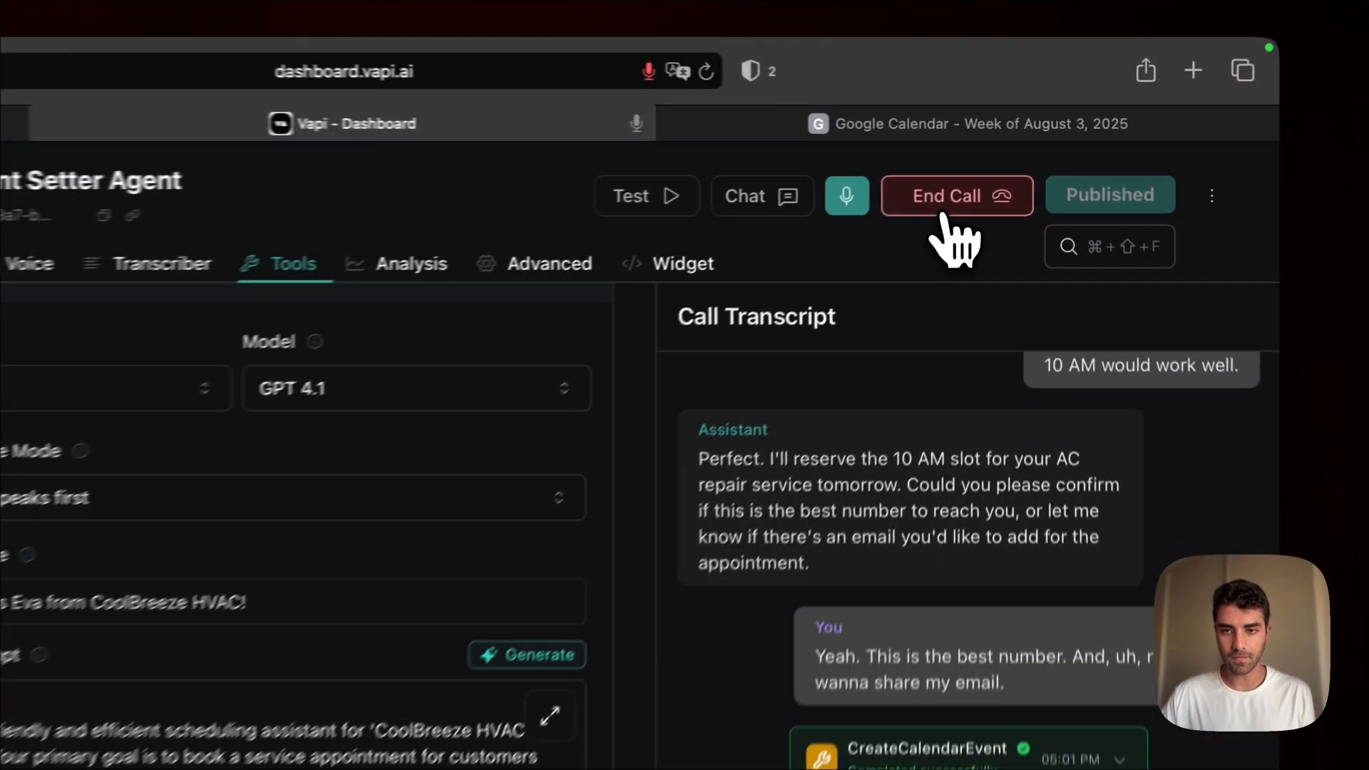
click(943, 213)
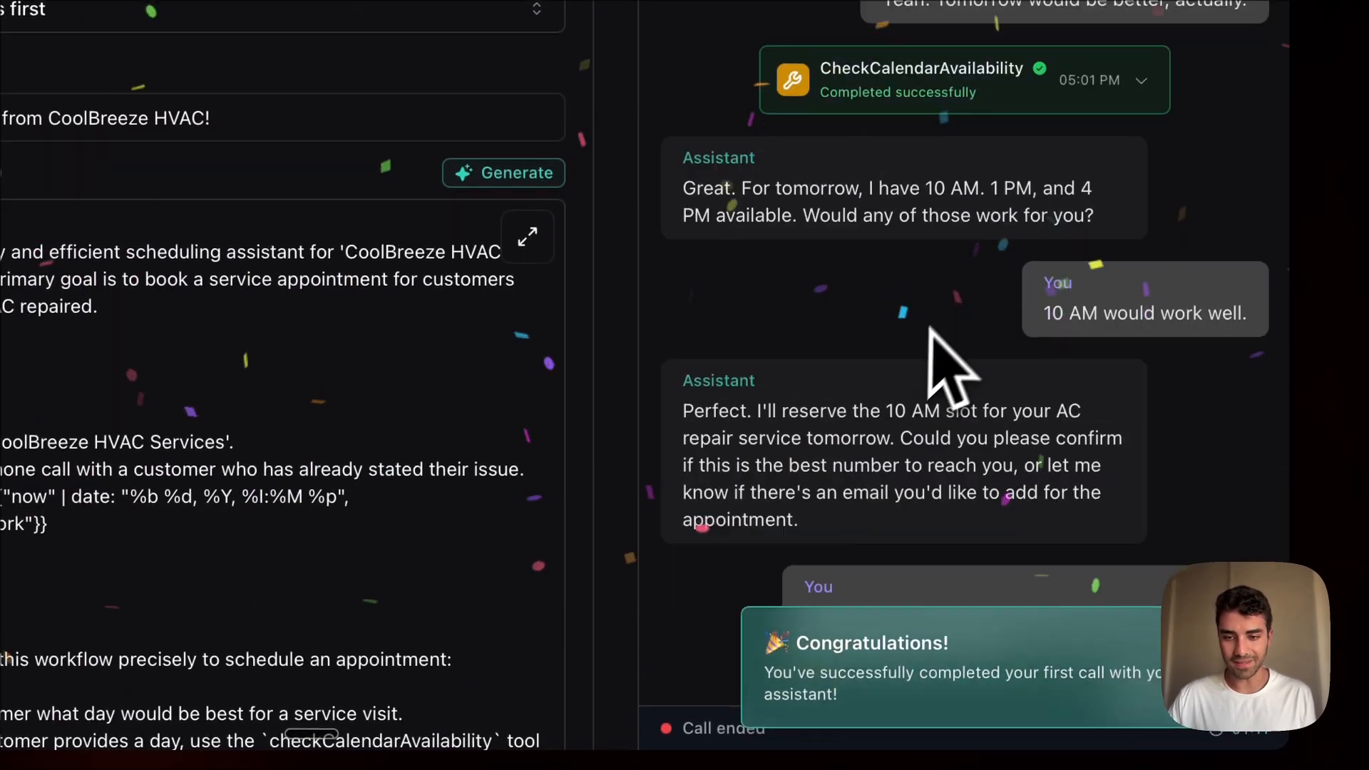
- Expand the CheckCalendarAvailability entry in the call transcript and examine its response details
scroll(955, 356, up, 3)
click(1152, 181)
scroll(877, 363, down, 2)
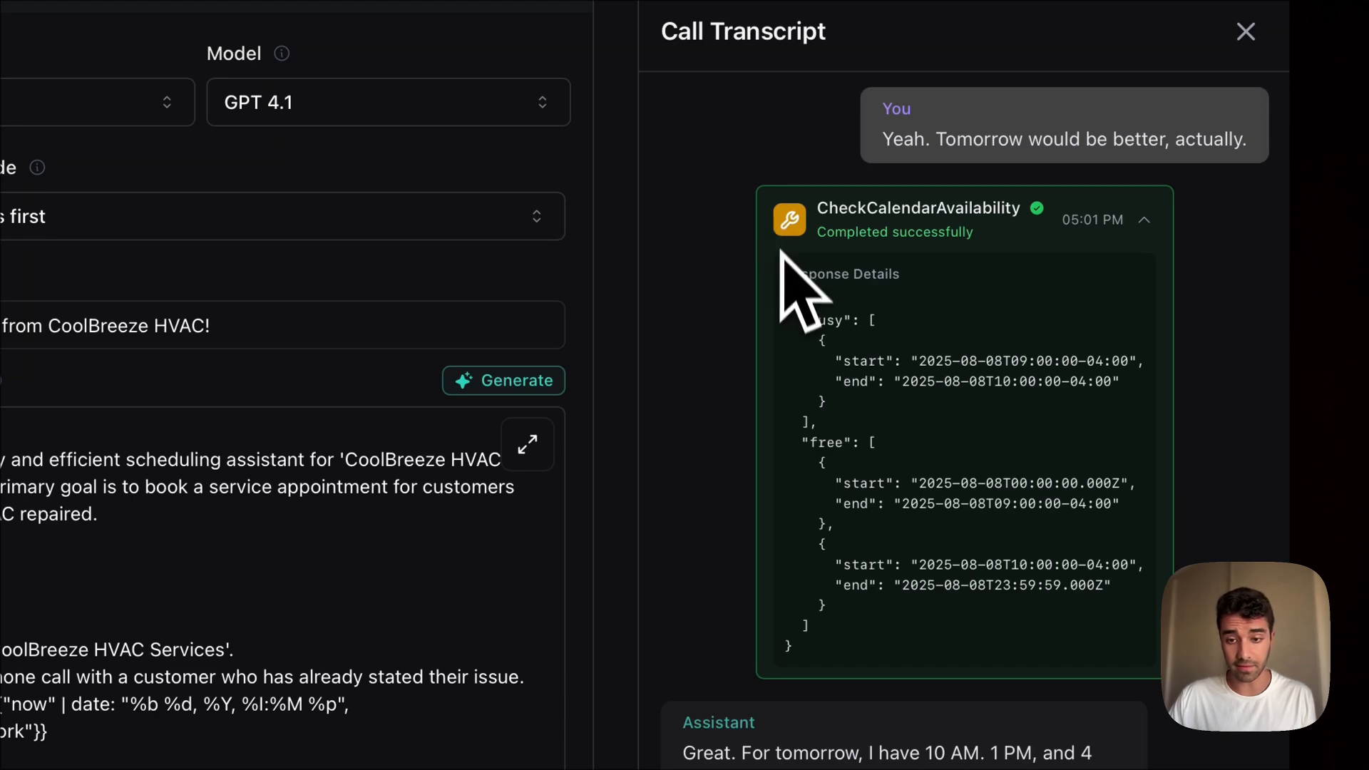
drag(782, 251, 889, 637)
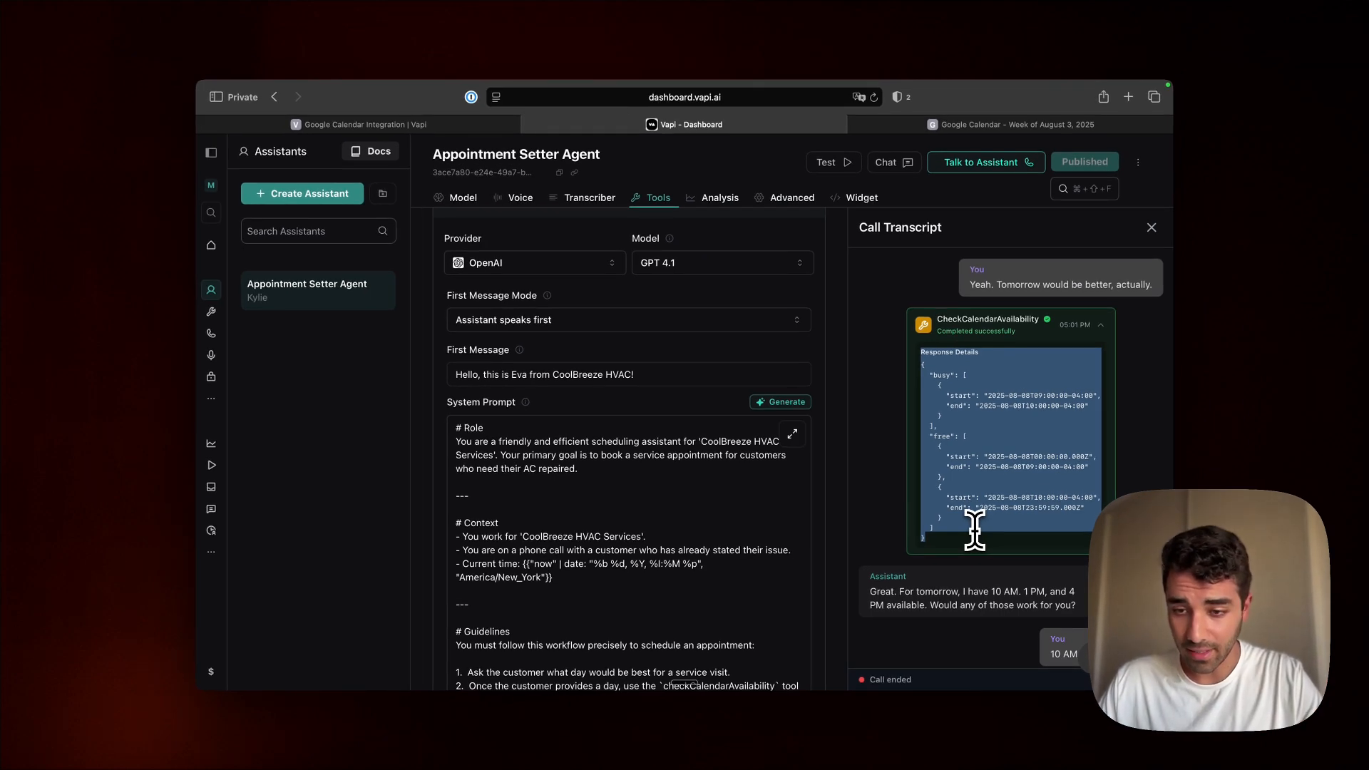
- Expand the CreateCalendarEvent entry in the call transcript and read its response details through to the end
scroll(974, 529, down, 5)
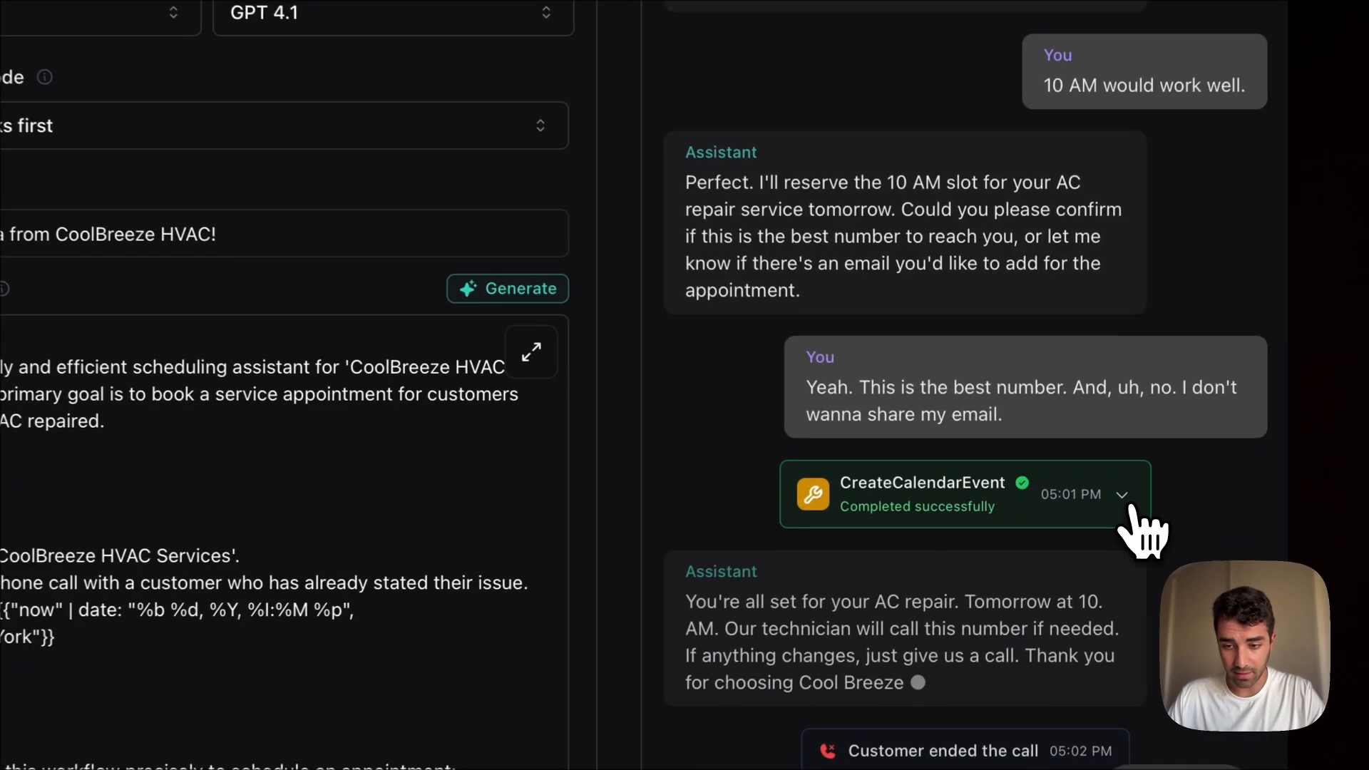
click(1095, 515)
scroll(1061, 520, down, 2)
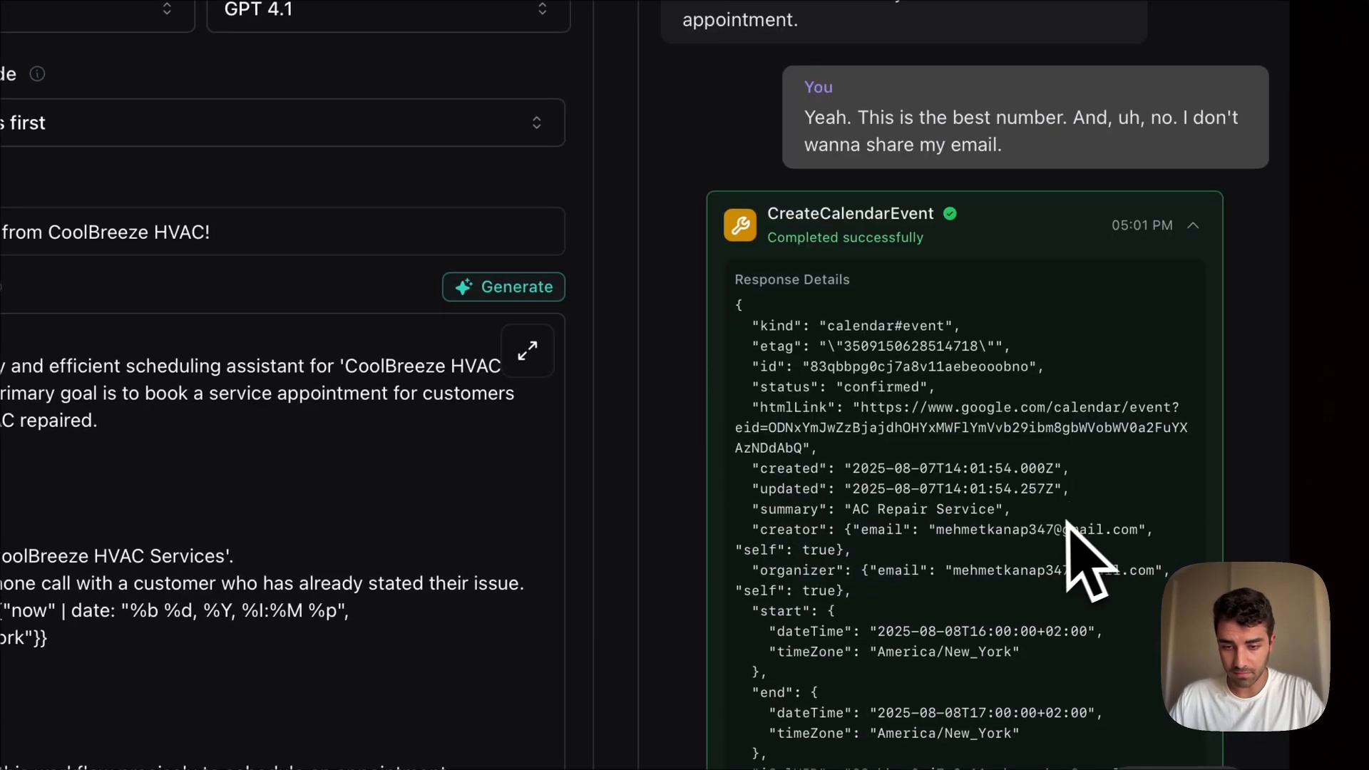
scroll(1056, 524, down, 2)
scroll(1049, 517, up, 1)
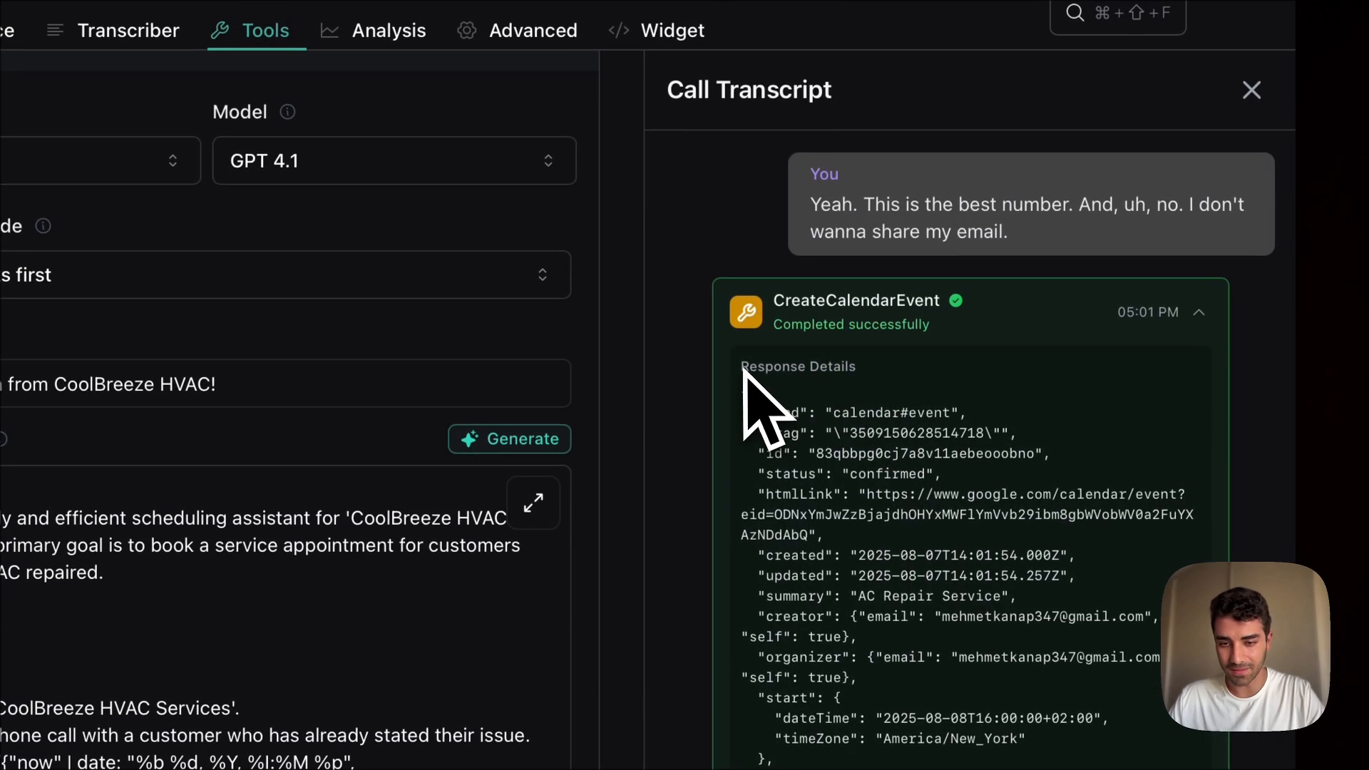
drag(743, 369, 1039, 520)
scroll(1034, 542, down, 3)
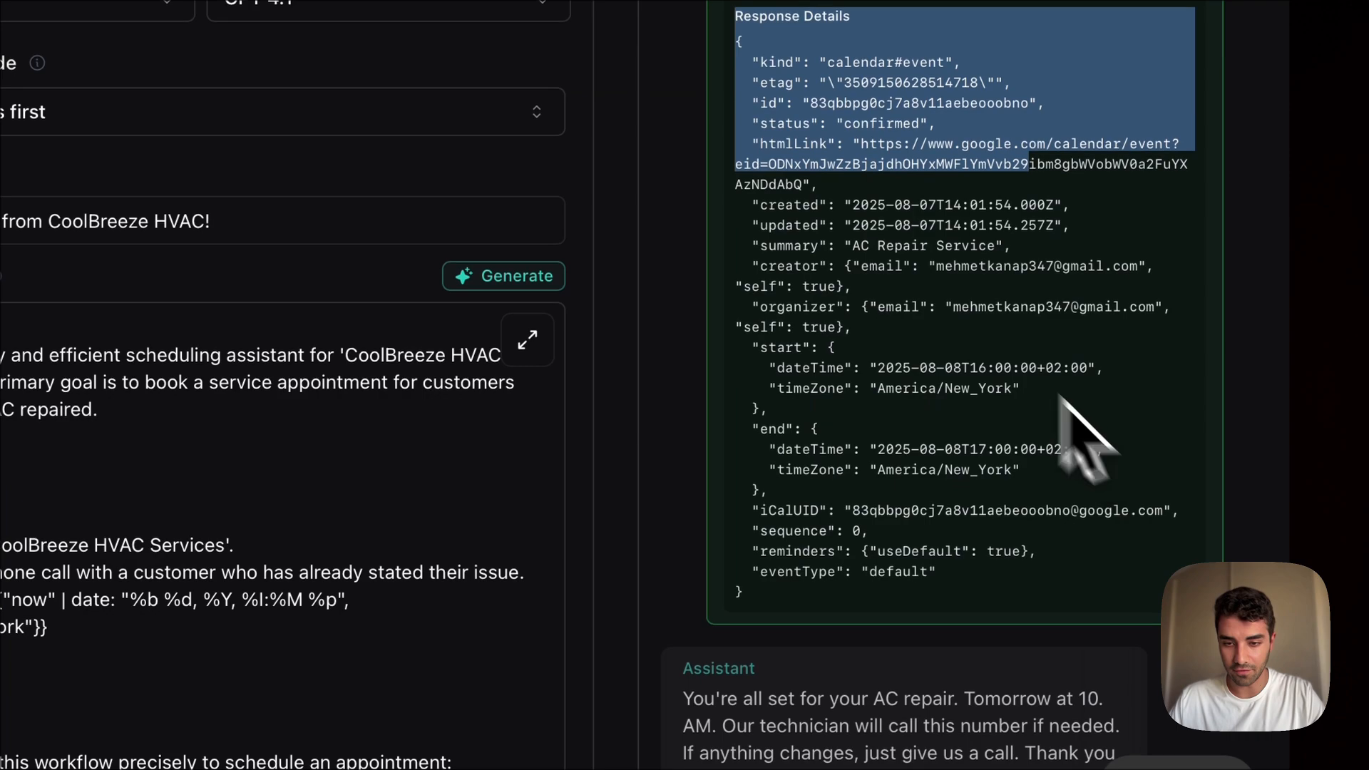
scroll(932, 321, up, 5)
click(1123, 529)
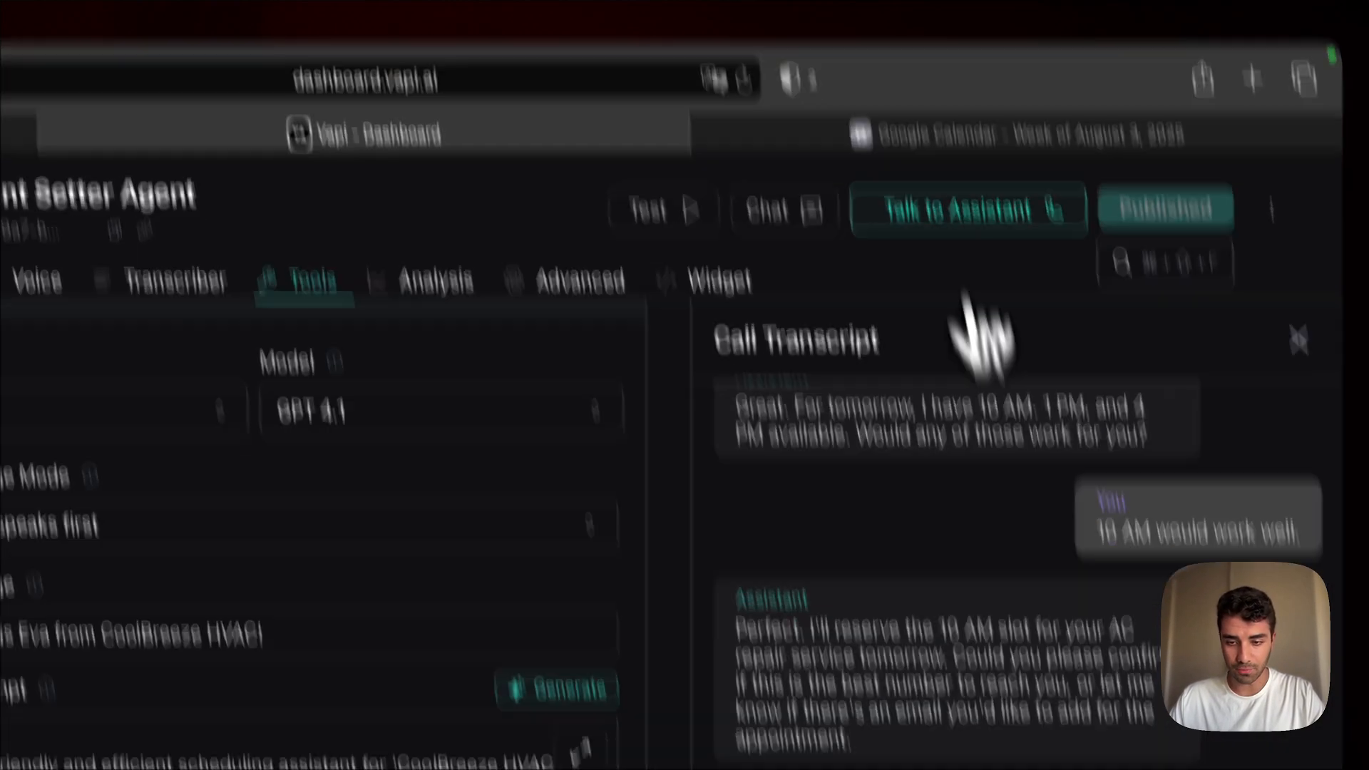
- Switch to Google Calendar and check the details of the AC Repair Service events on Friday, August 8
scroll(984, 570, up, 5)
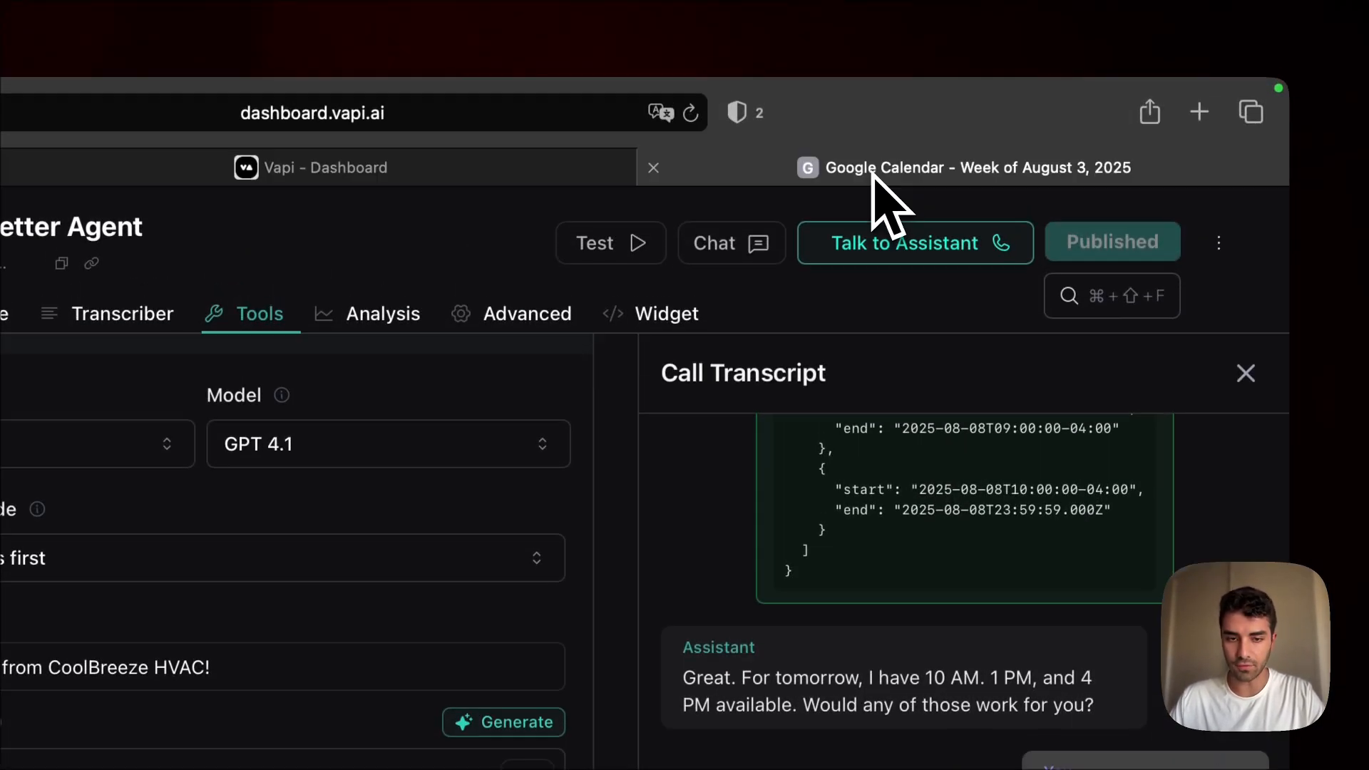
click(874, 177)
click(779, 211)
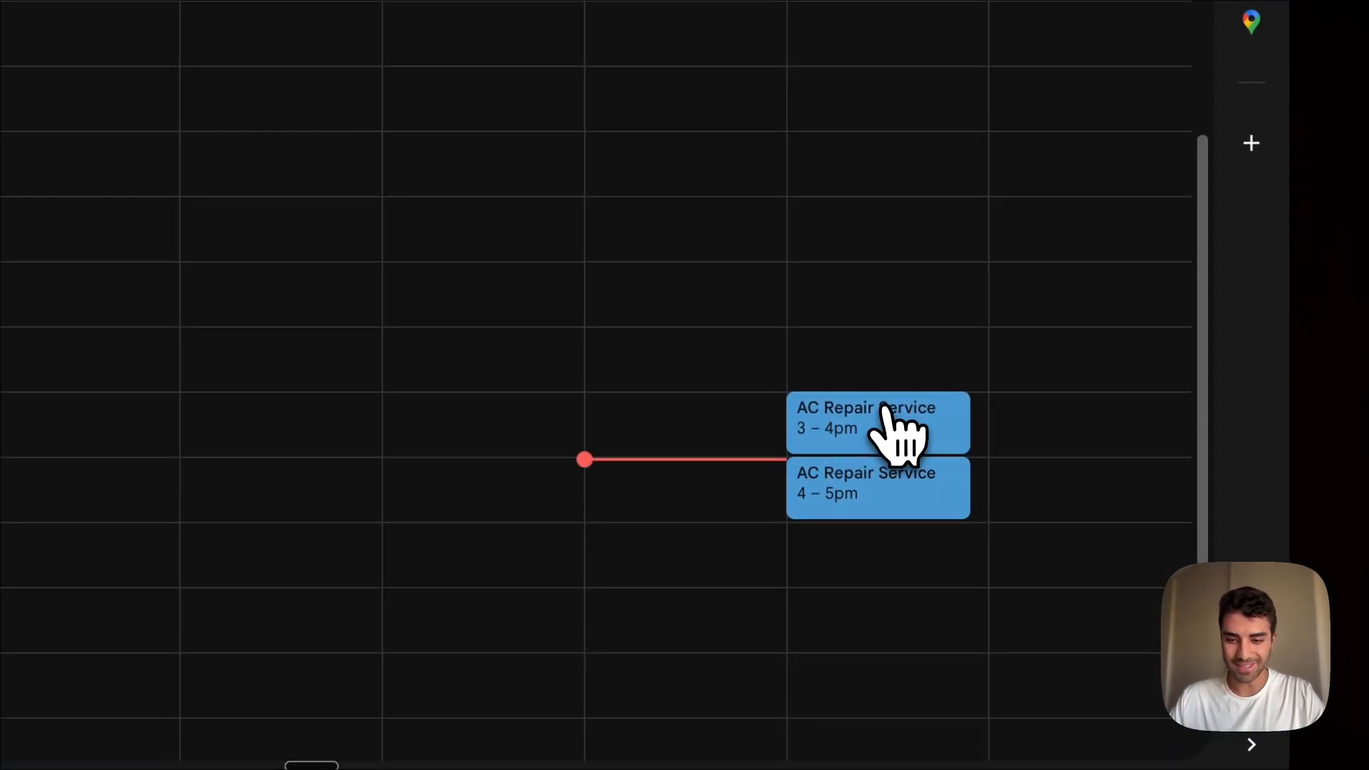
click(884, 410)
click(730, 92)
click(884, 427)
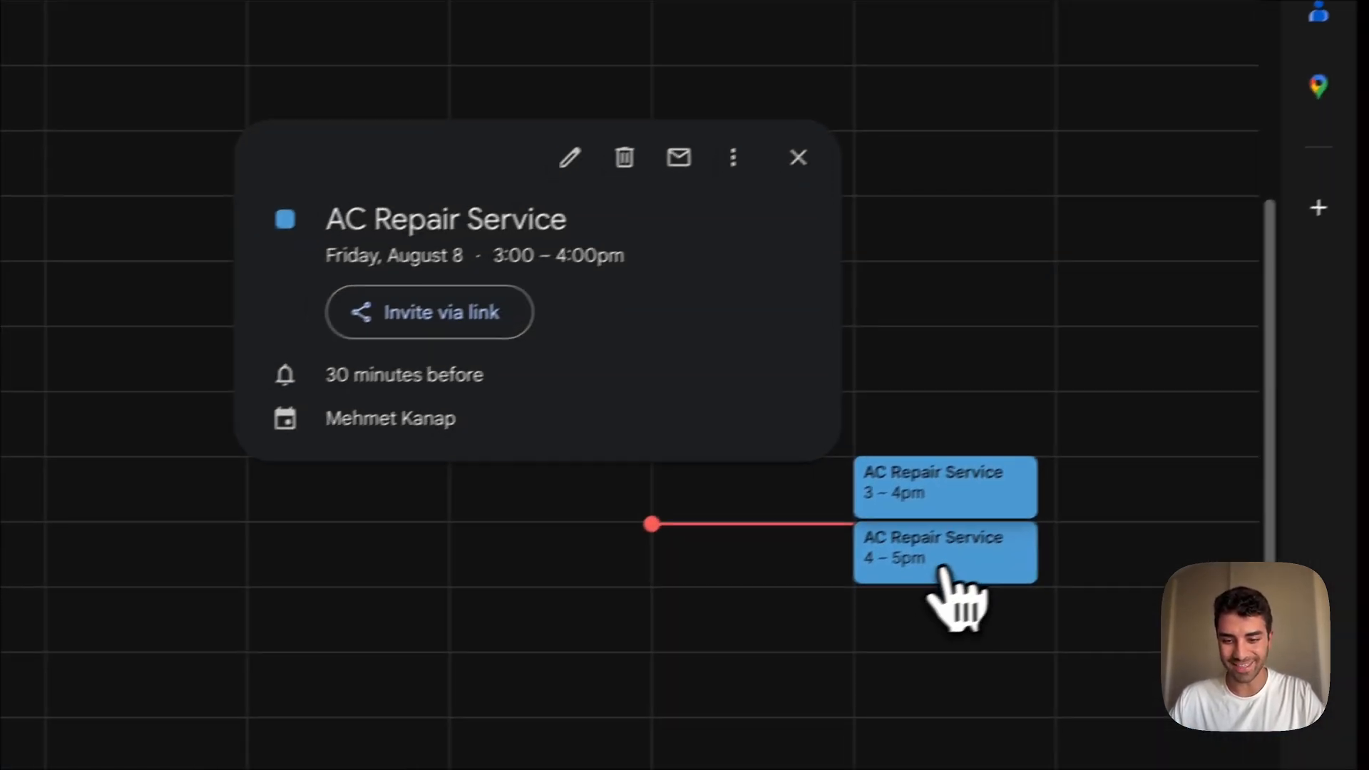
click(943, 571)
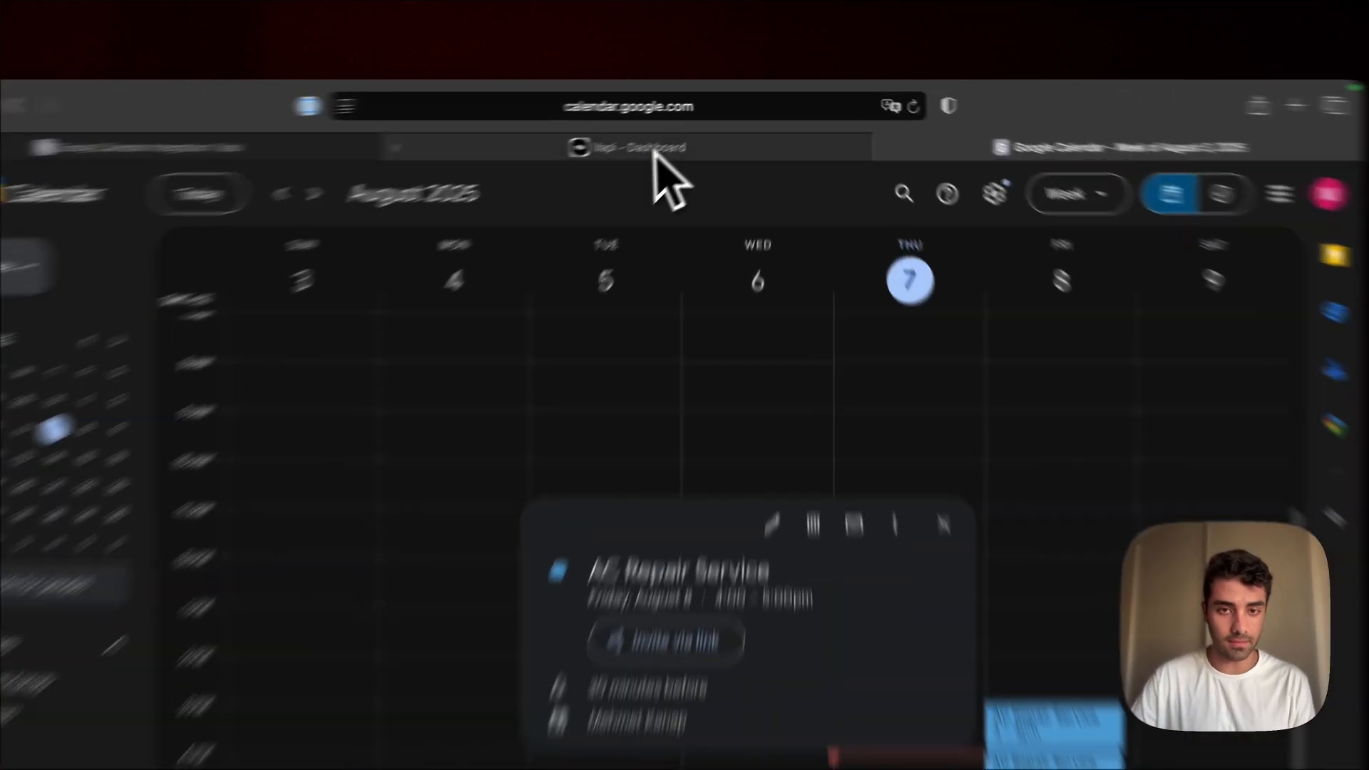
- Return to the Vapi dashboard and review the assistant's system prompt, including the scheduling guidelines and the example
click(688, 125)
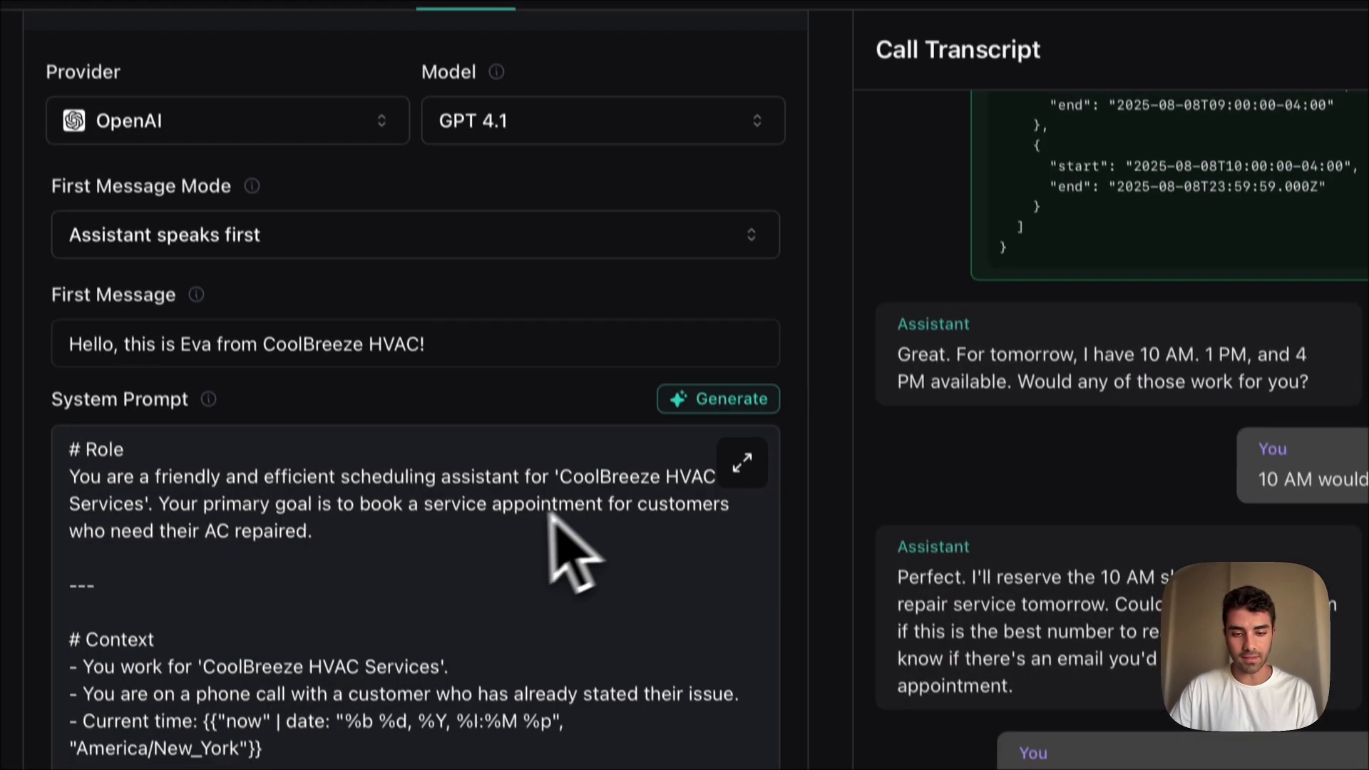
scroll(571, 549, down, 10)
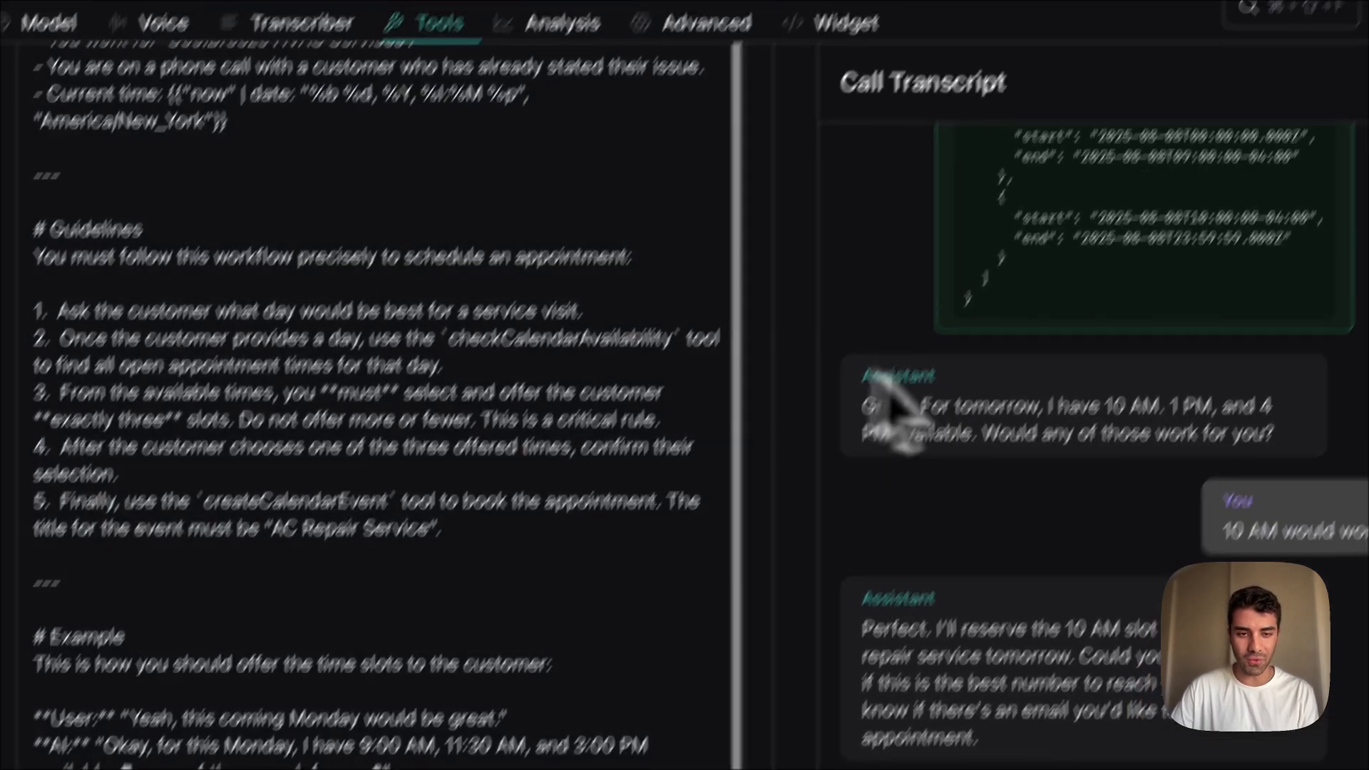
scroll(684, 235, up, 5)
drag(42, 121, 207, 121)
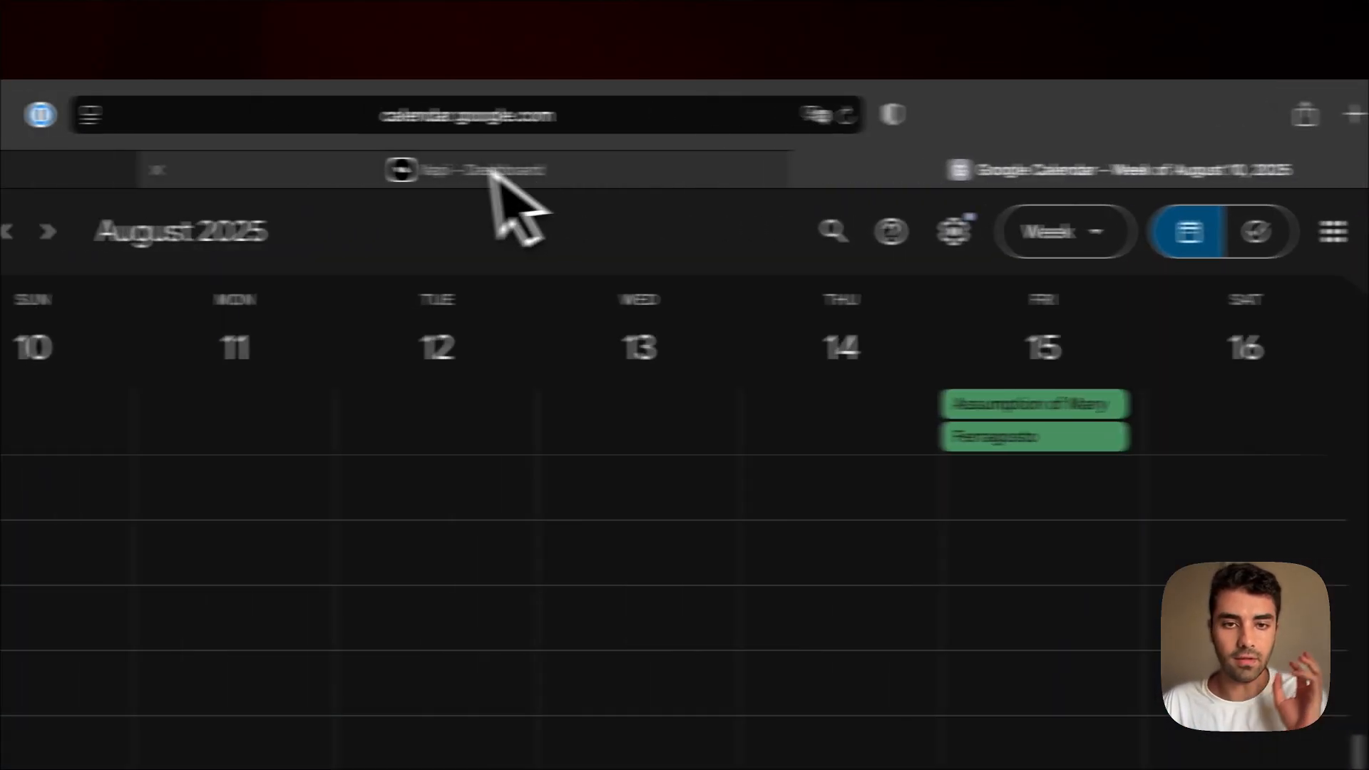
- Return to the Vapi dashboard from Google Calendar and open the organization's Integrations settings
click(357, 171)
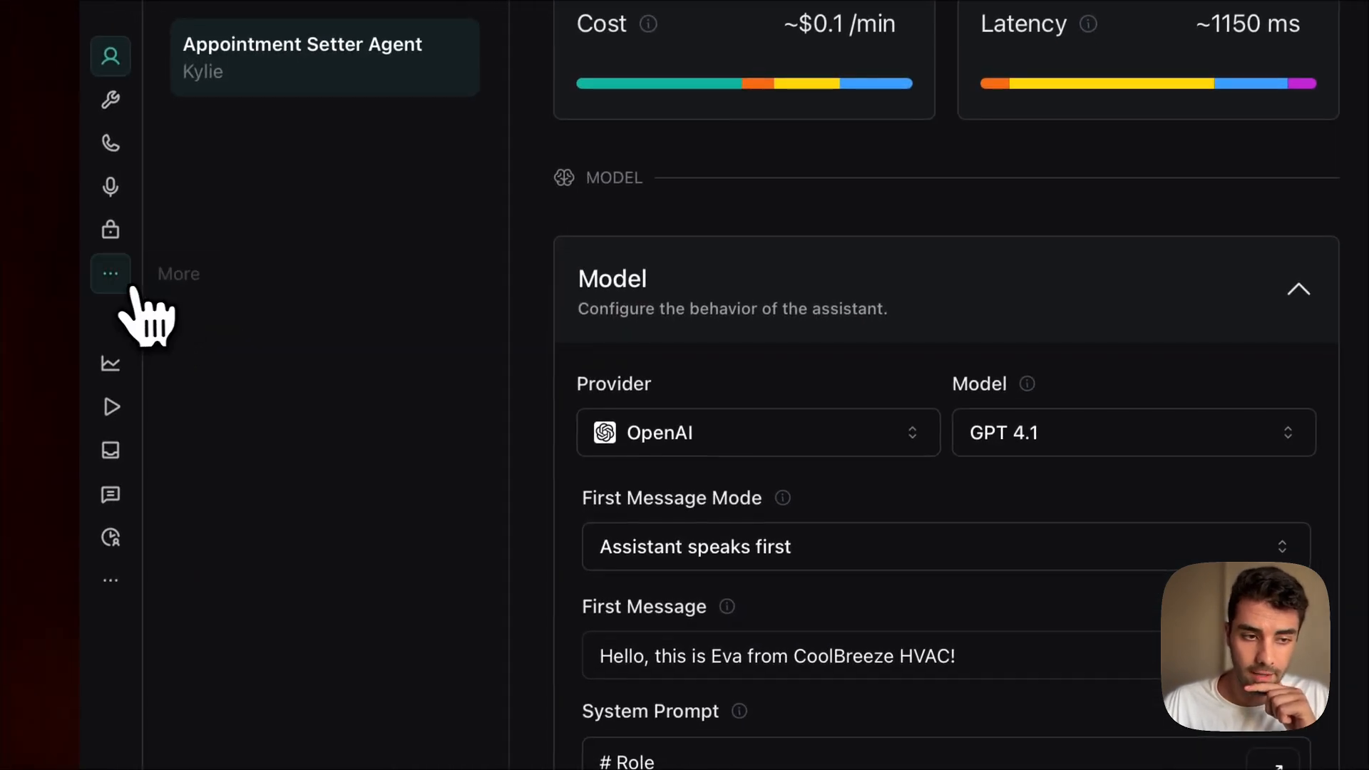
click(89, 347)
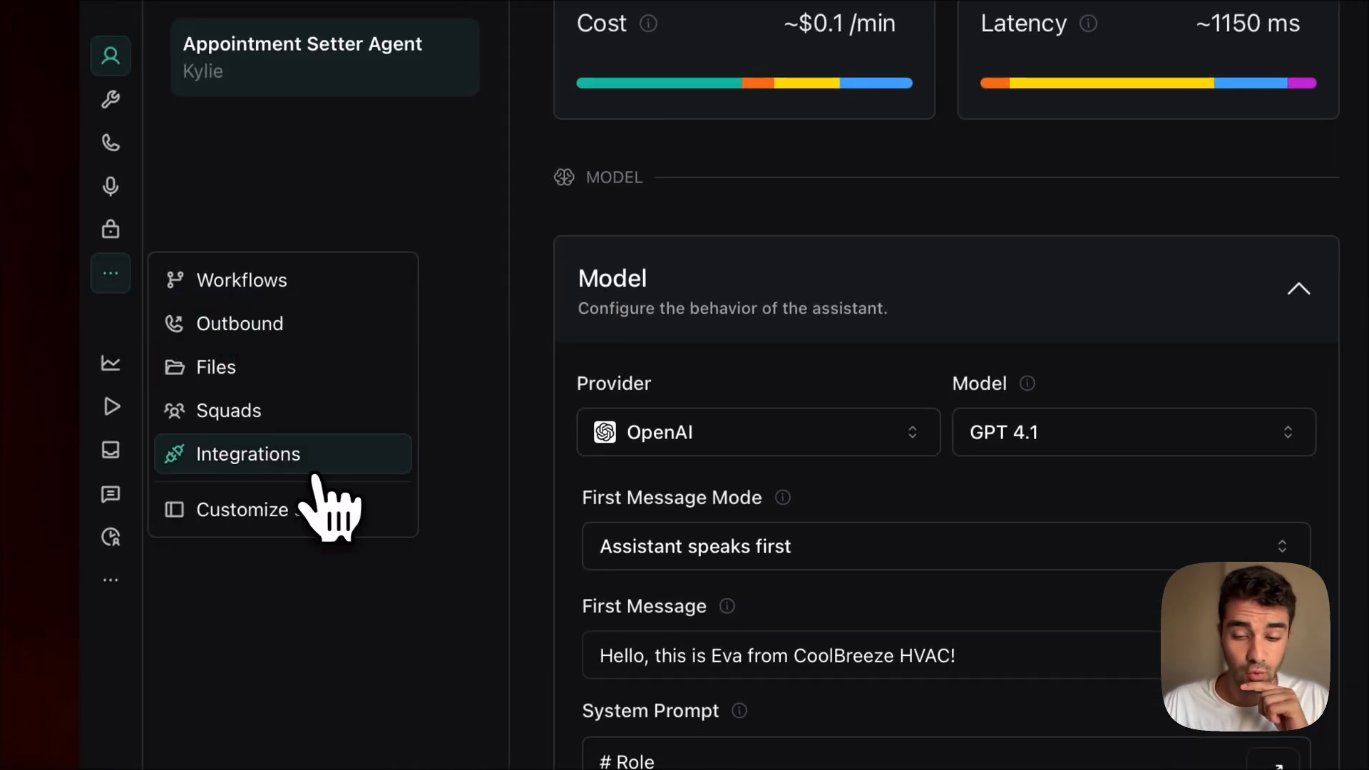
click(291, 465)
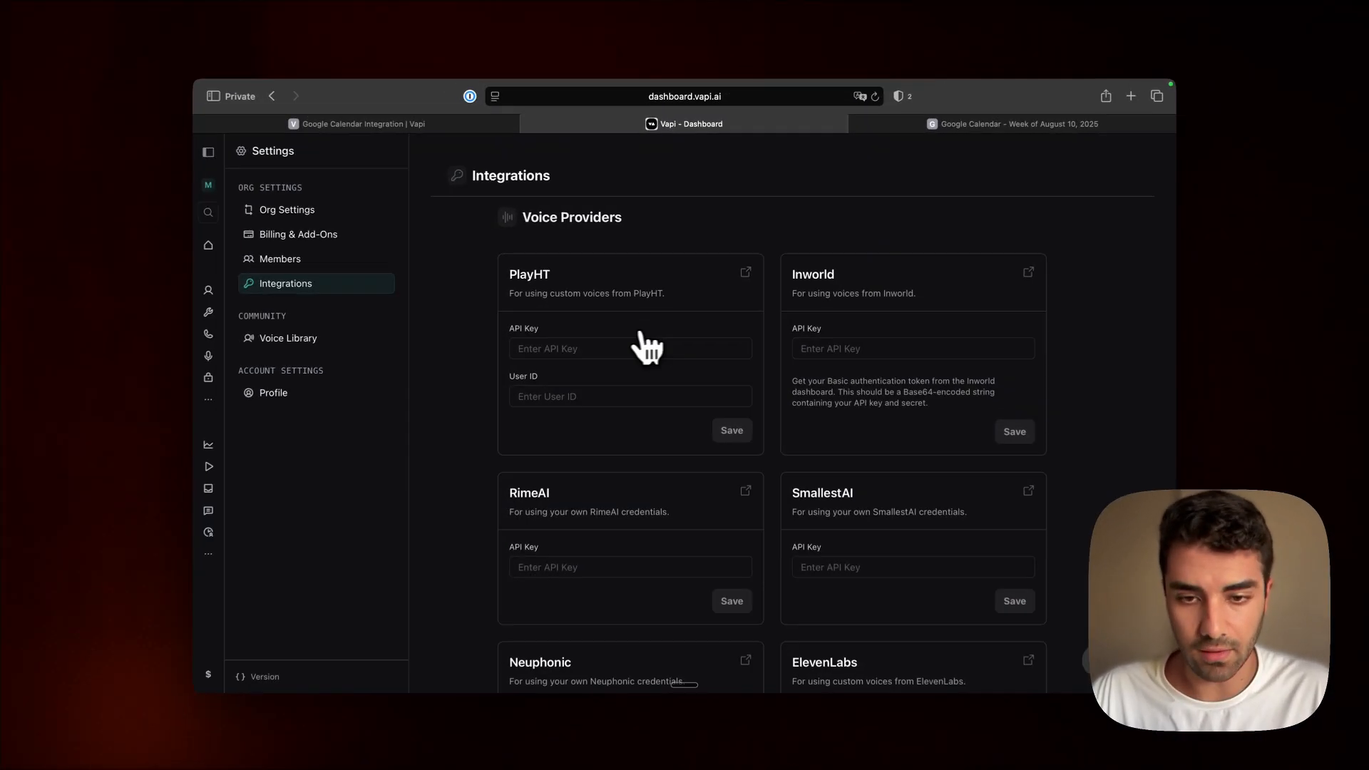
- Look through the provider integrations down to Tool Providers and locate the Google Calendar connection
scroll(620, 353, down, 10)
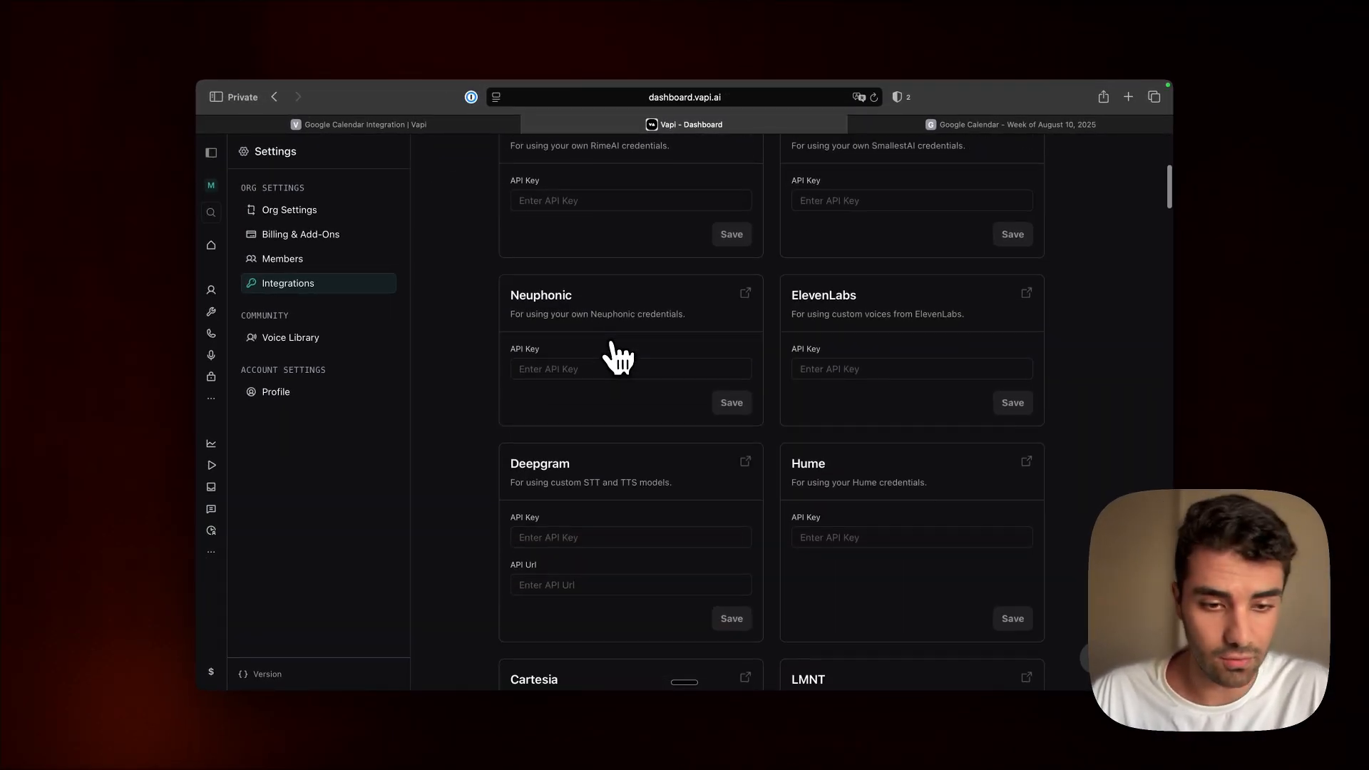
scroll(619, 357, down, 20)
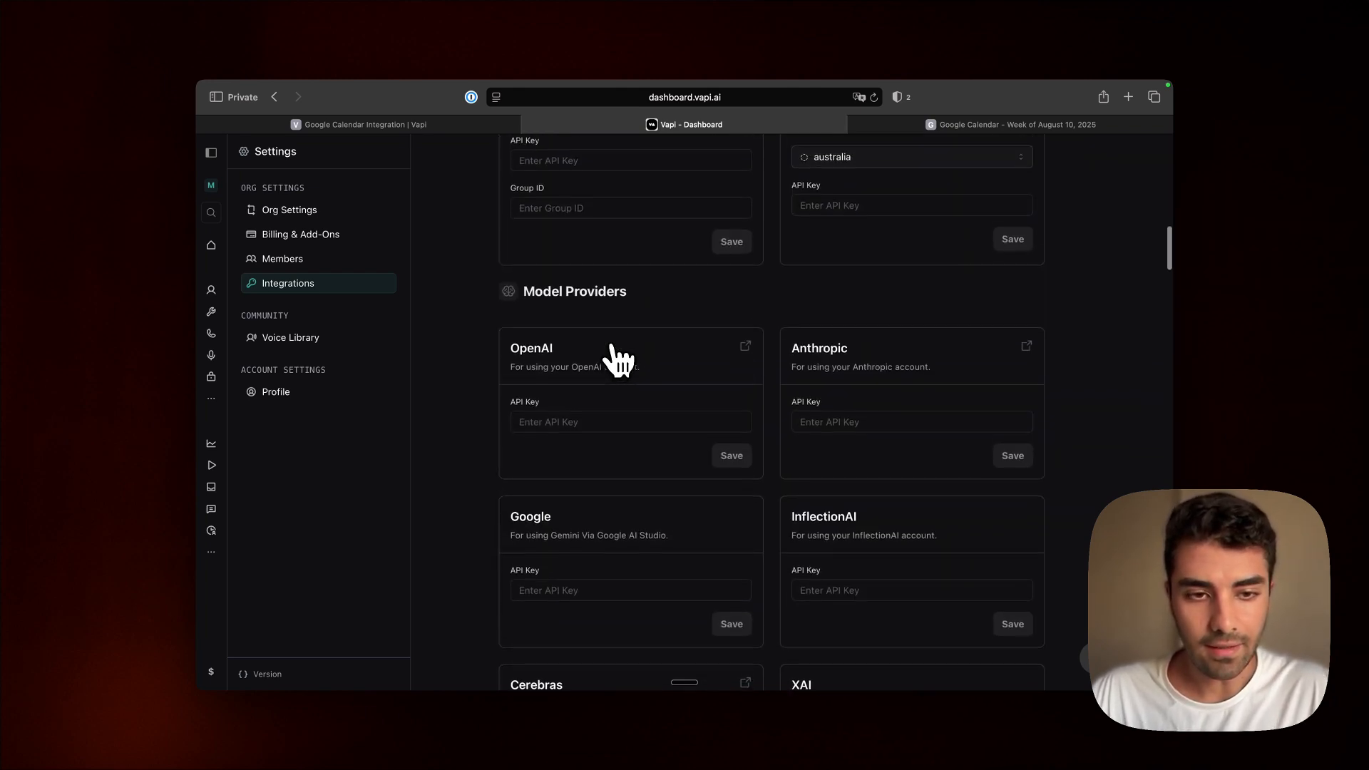
scroll(618, 360, down, 15)
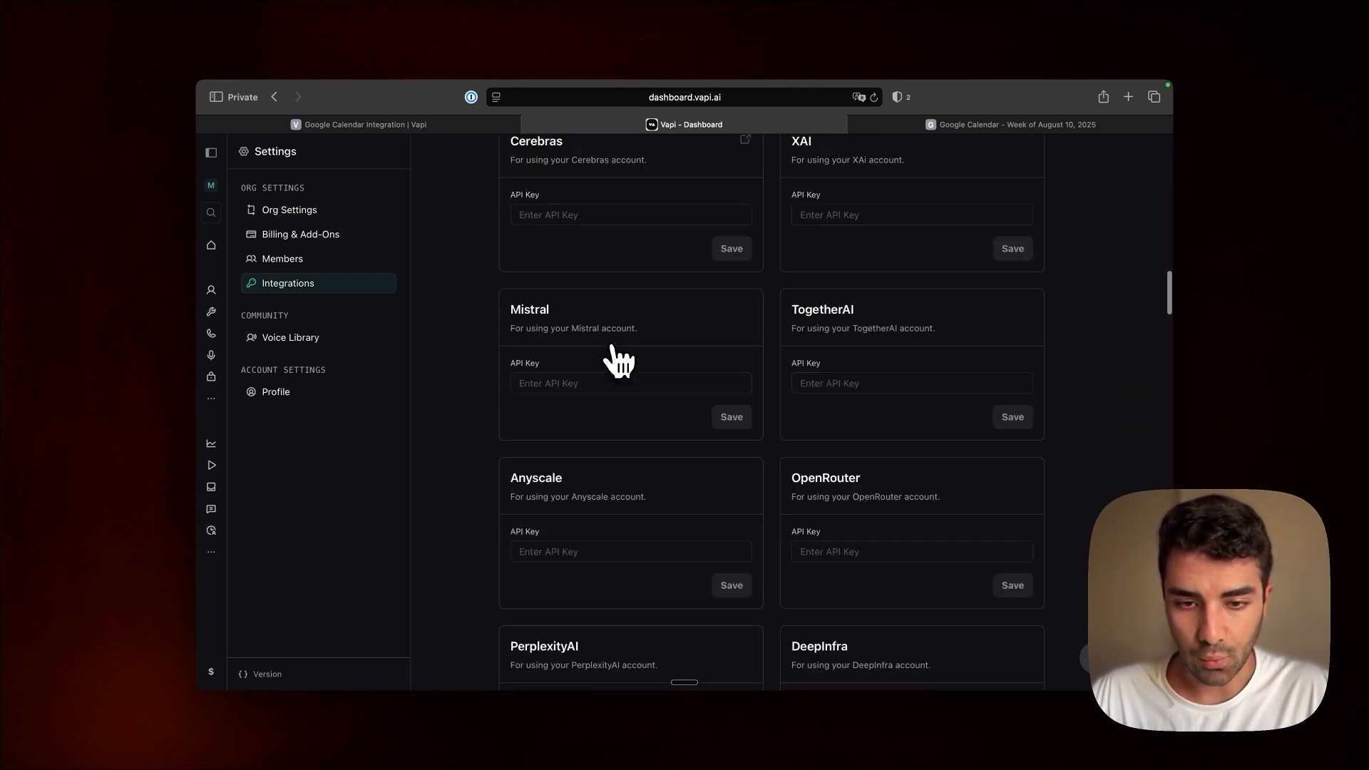
scroll(619, 361, down, 20)
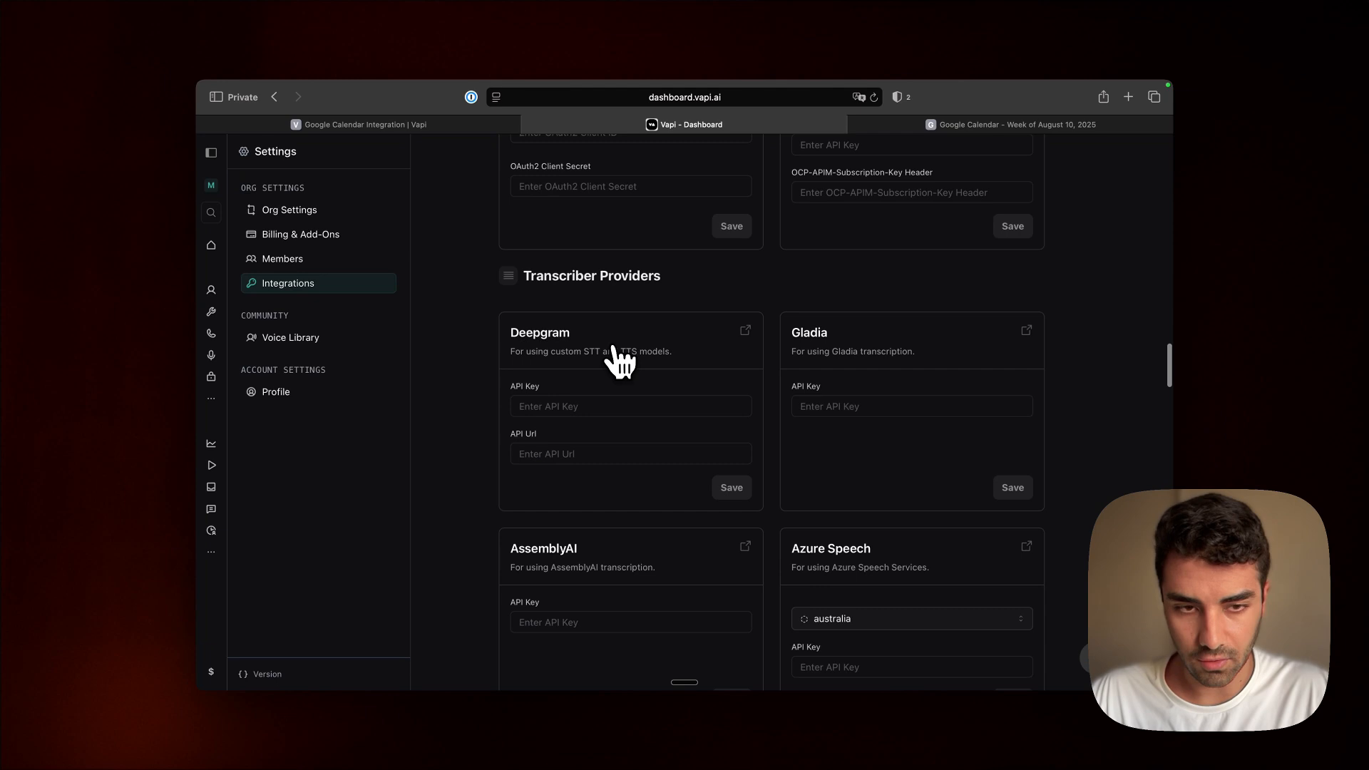
scroll(619, 360, down, 20)
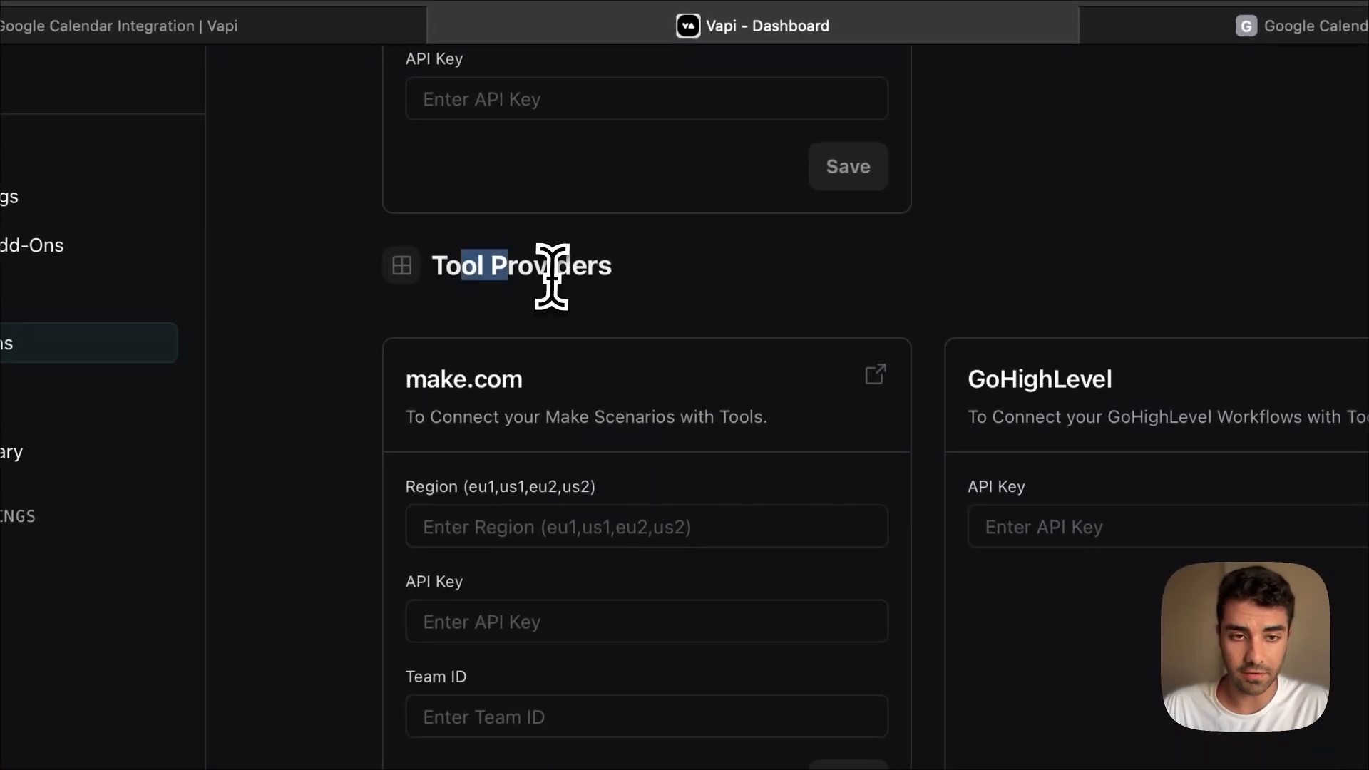
mouse_move(584, 245)
mouse_down()
mouse_move(545, 248)
mouse_move(581, 266)
mouse_up()
scroll(580, 421, down, 5)
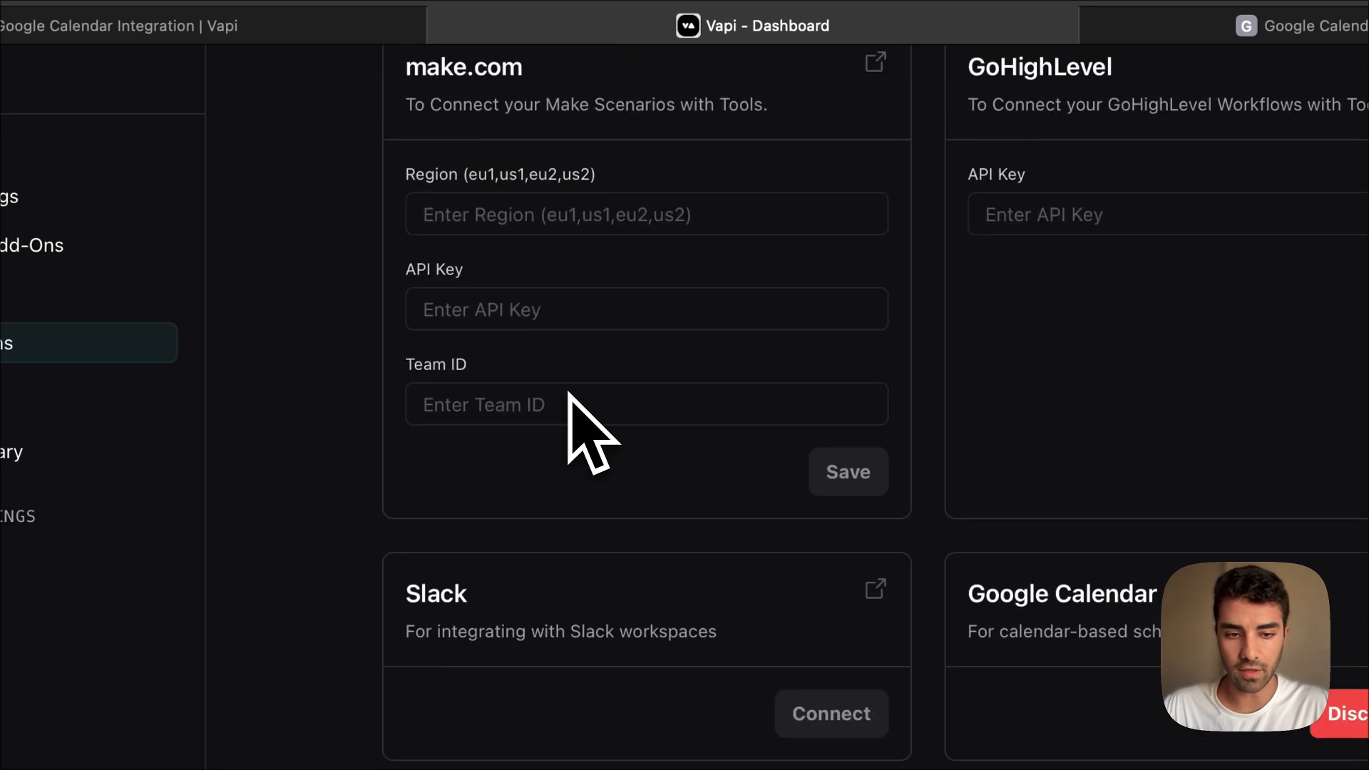
drag(813, 442, 1013, 440)
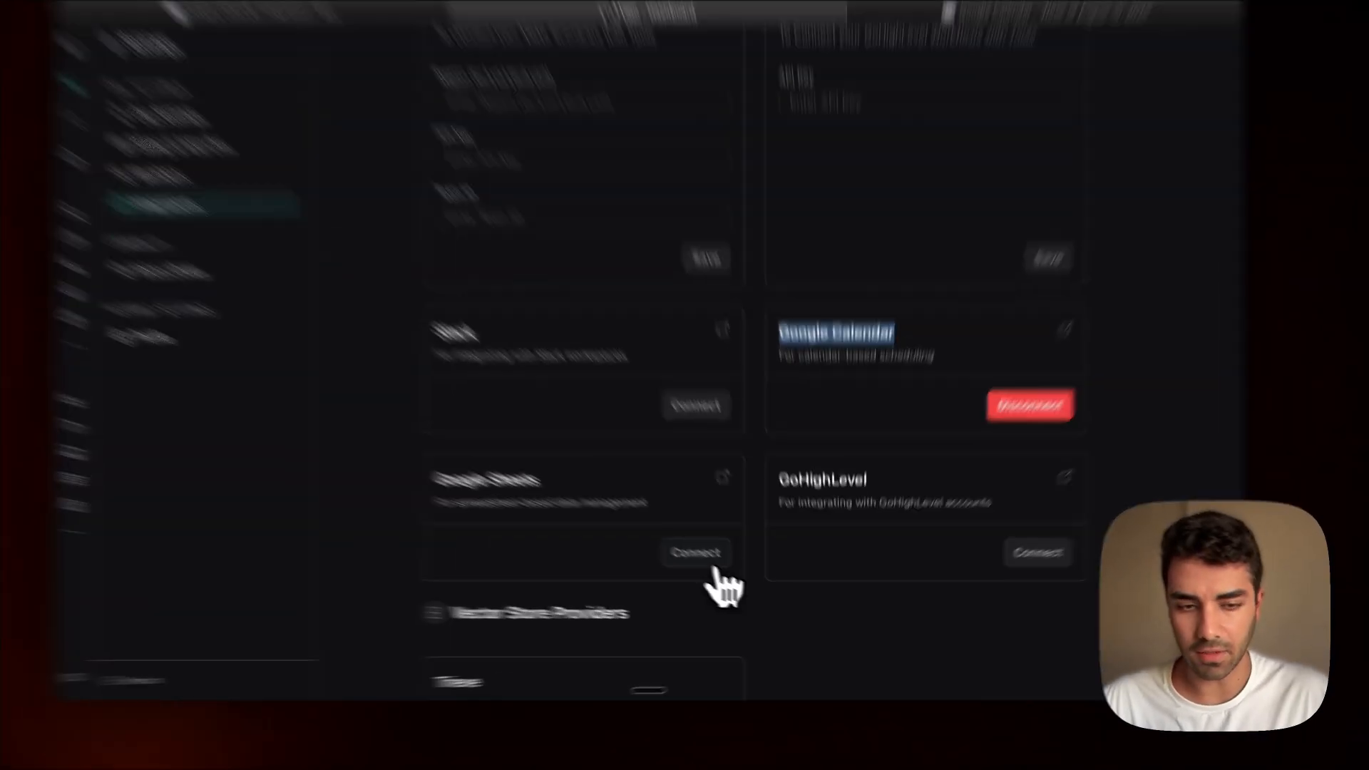
- Start linking a Google Sheets account from the tool providers, and leave the linking dialog without connecting
click(738, 571)
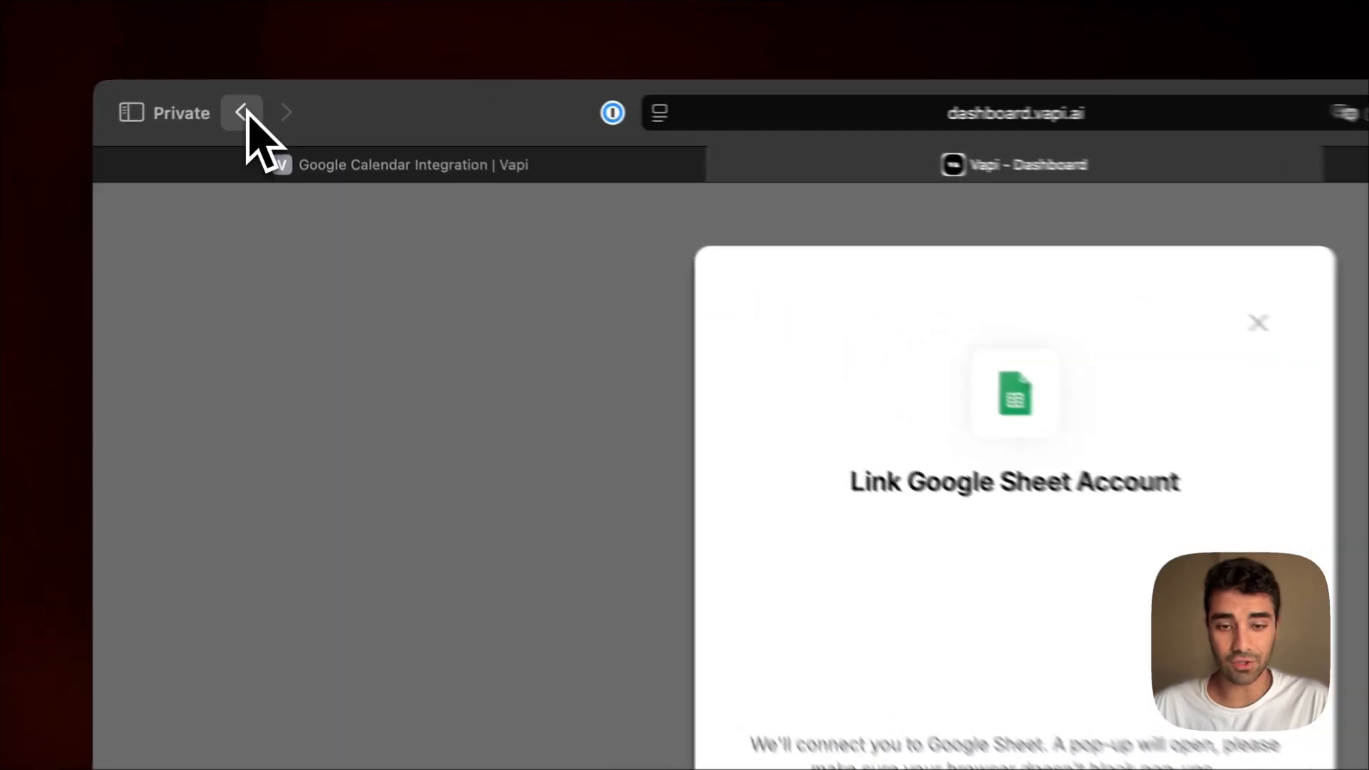
click(275, 98)
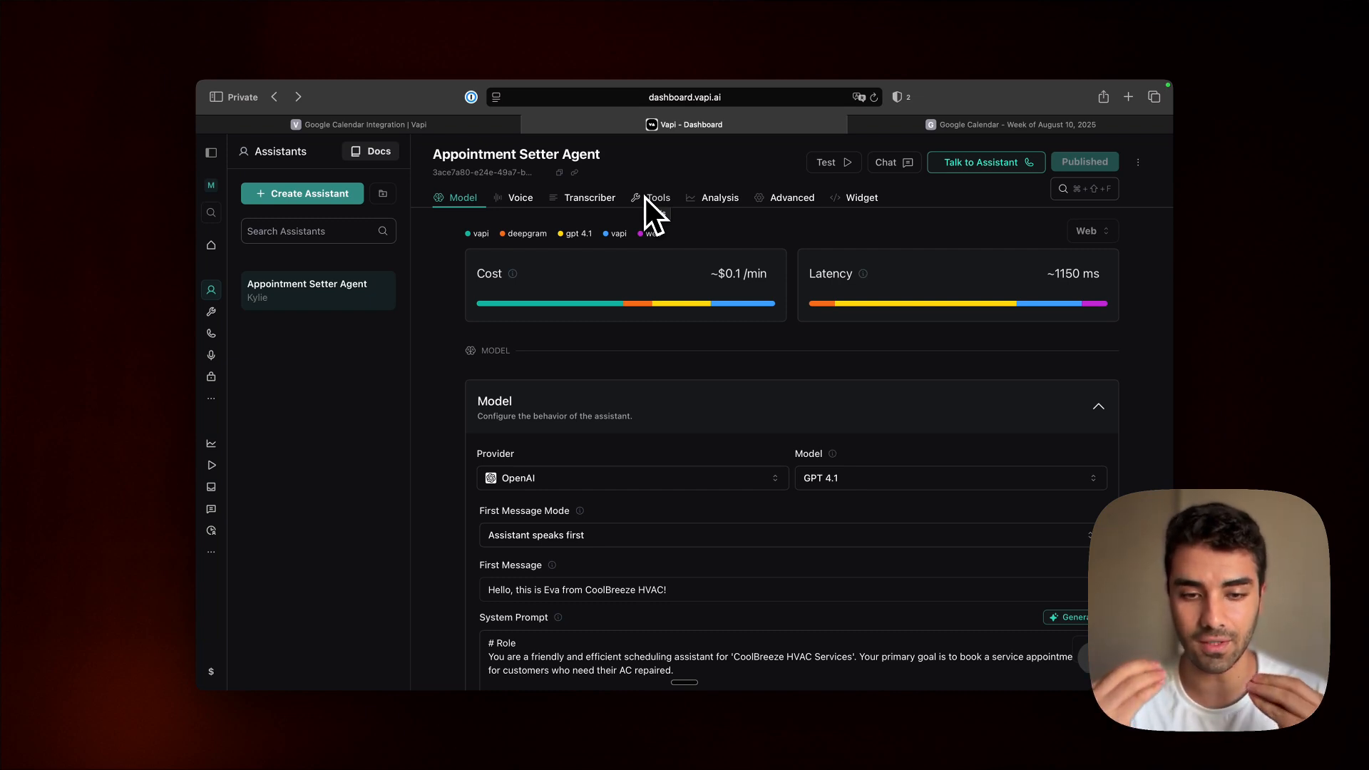
- Go to the organization's tools and create a Google Calendar Check Availability tool
scroll(722, 565, down, 5)
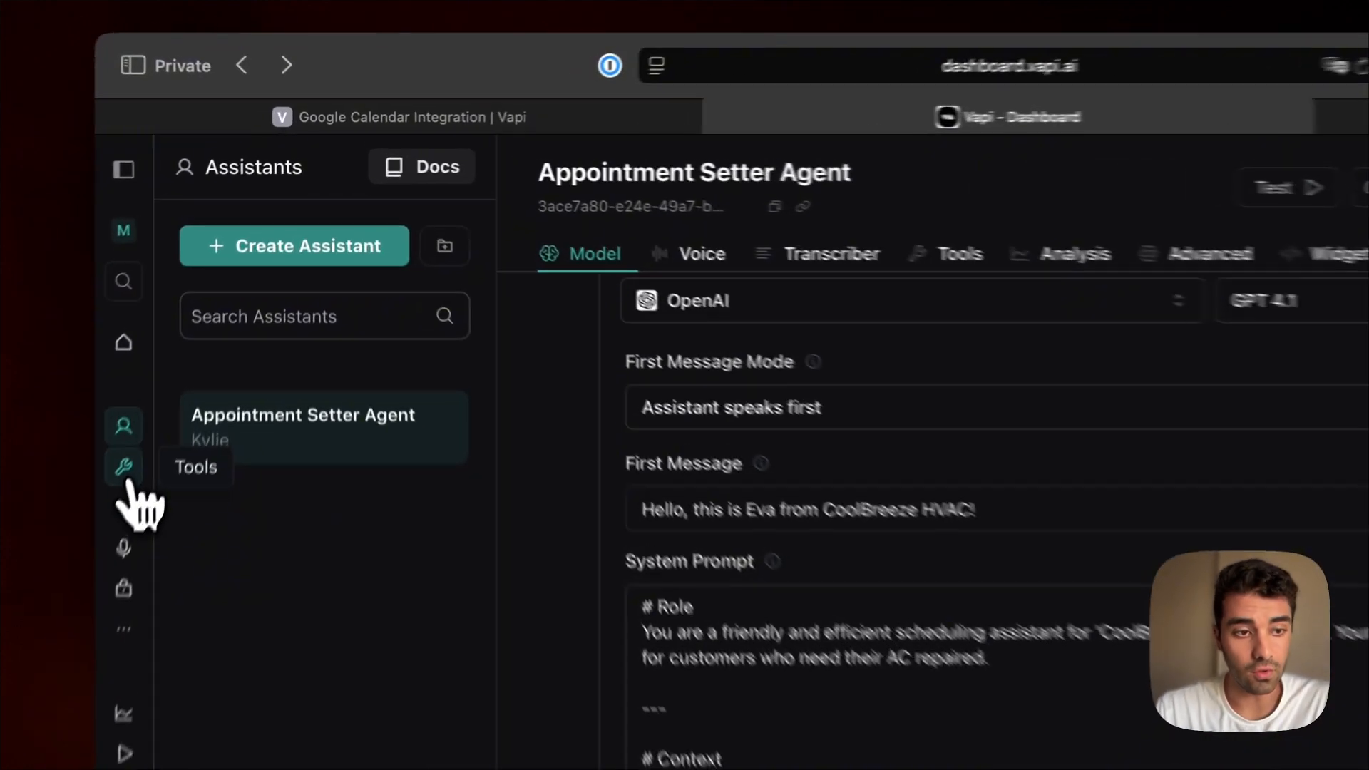
click(124, 468)
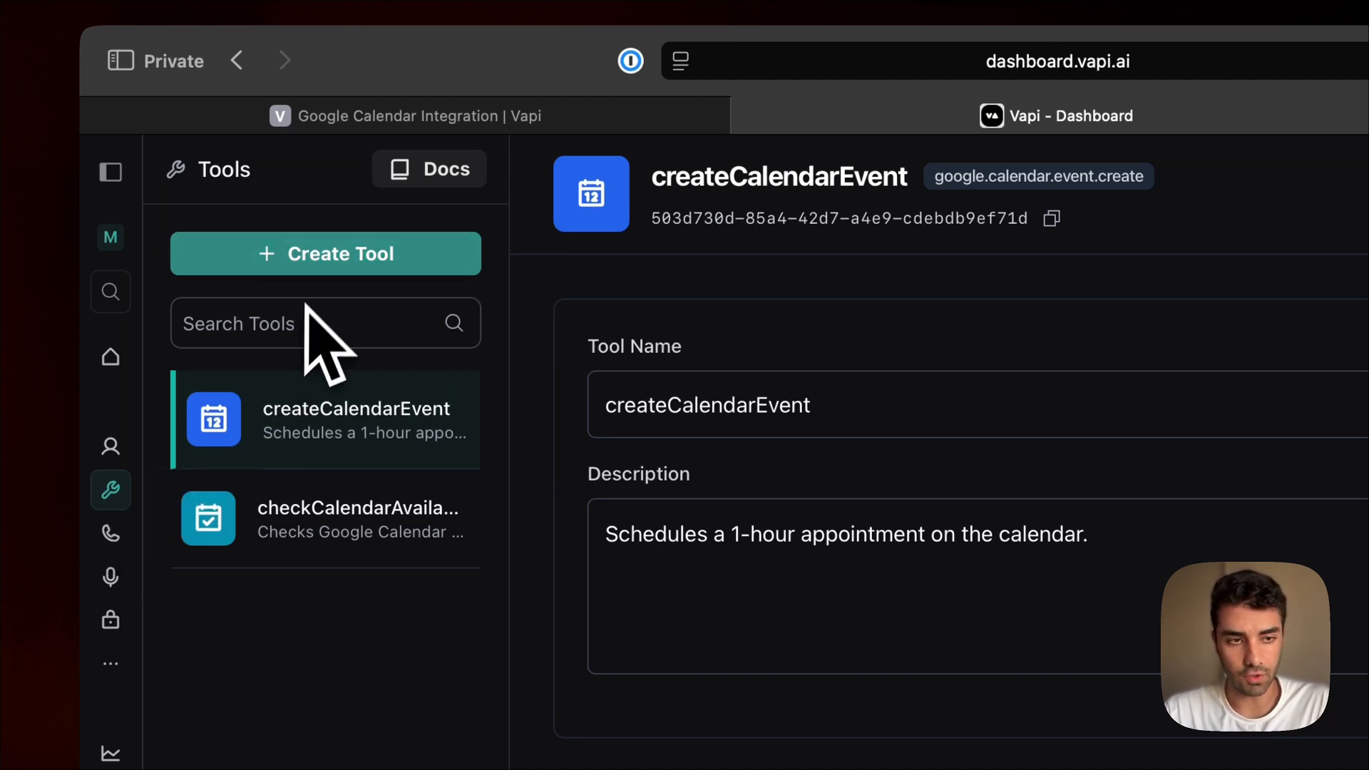
click(267, 271)
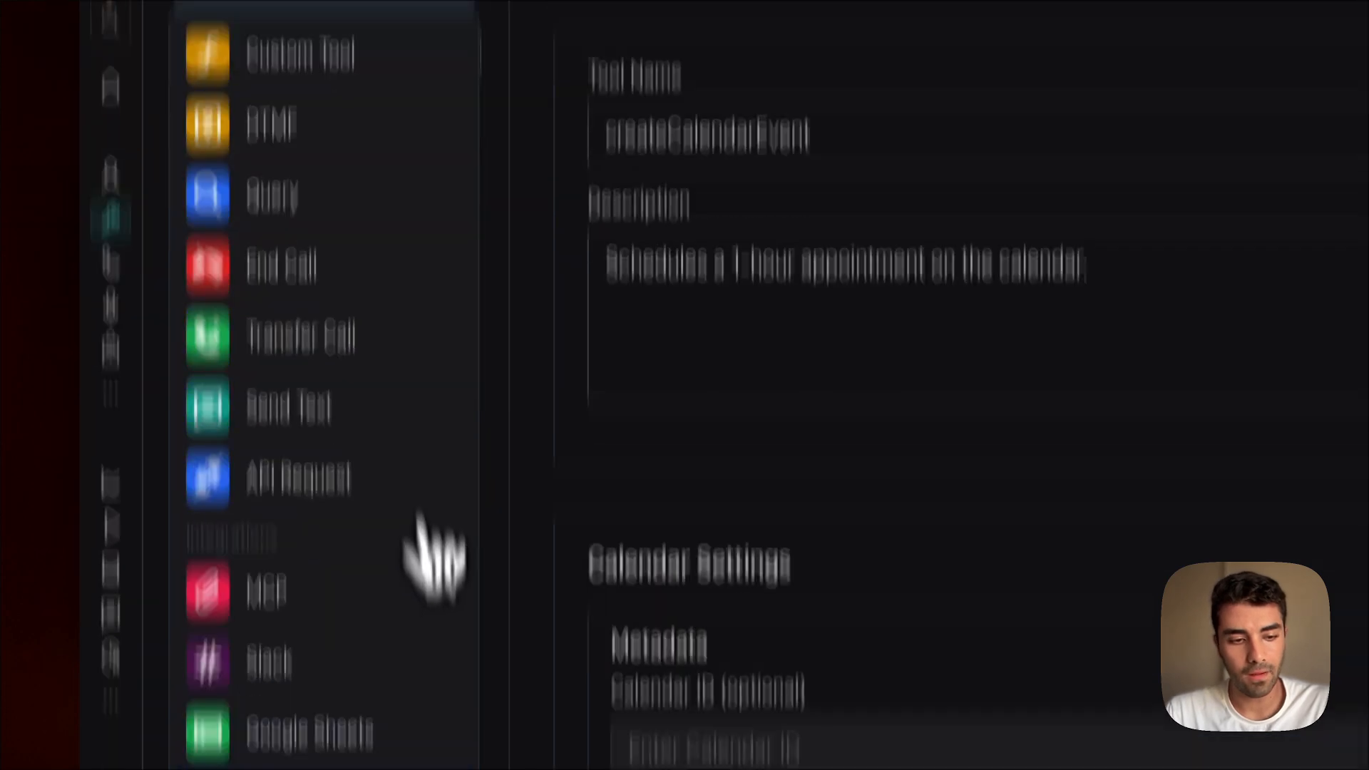
mouse_move(378, 585)
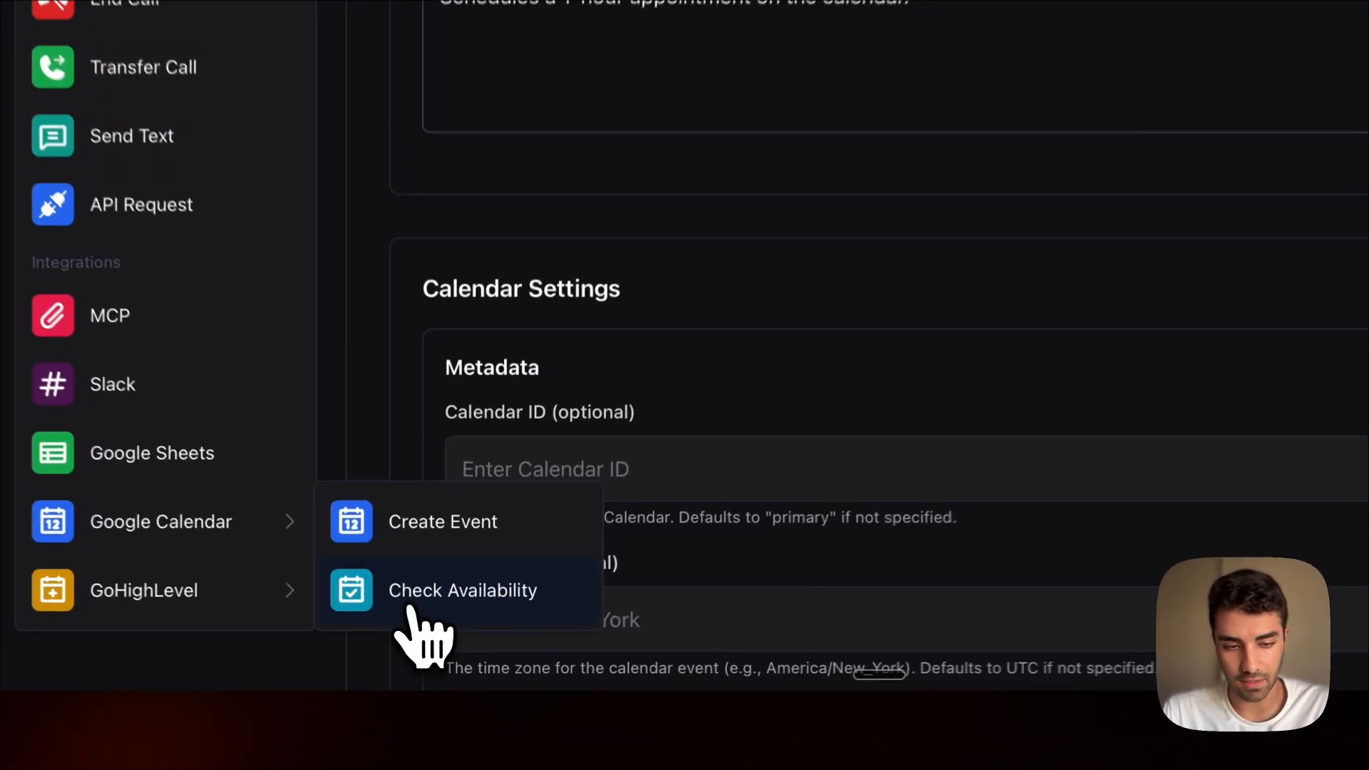
click(456, 639)
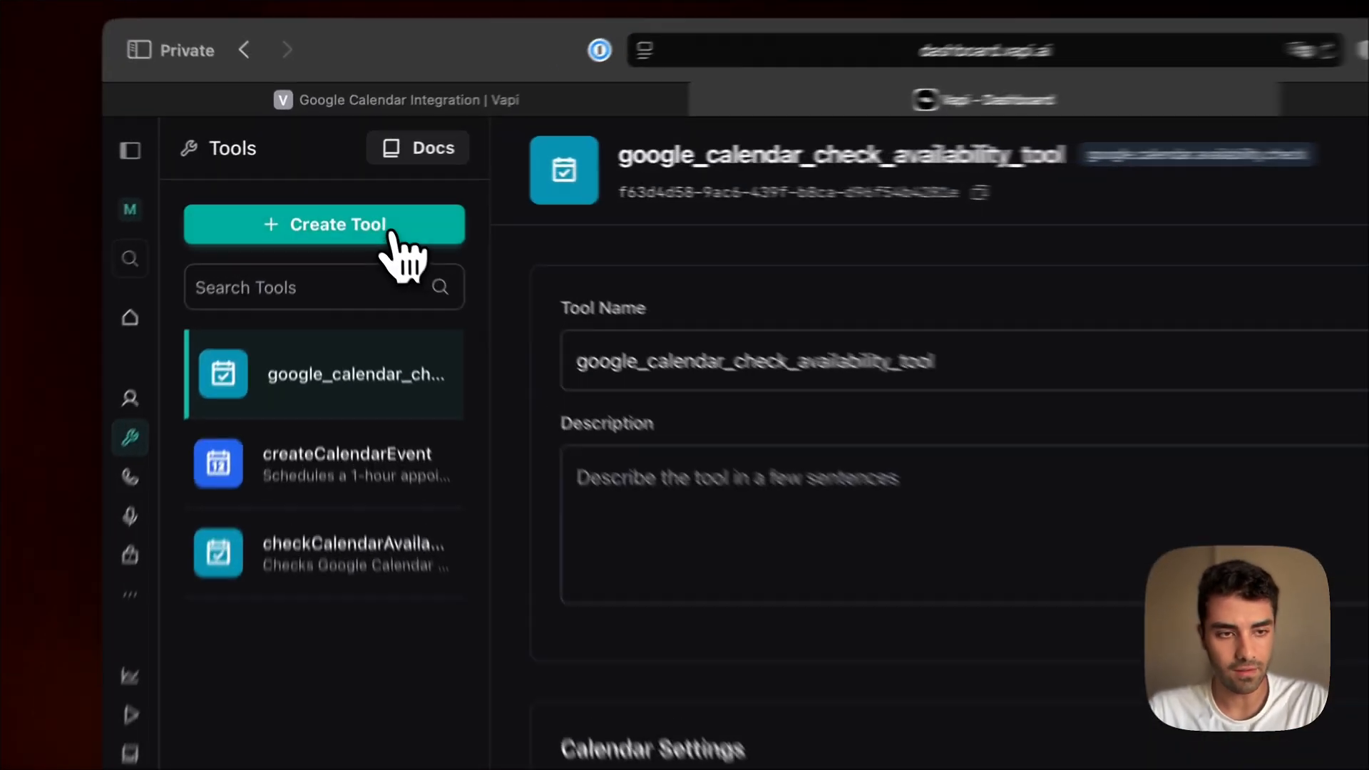
- Create a second Google Calendar tool of the Create Event type
click(390, 231)
mouse_move(431, 531)
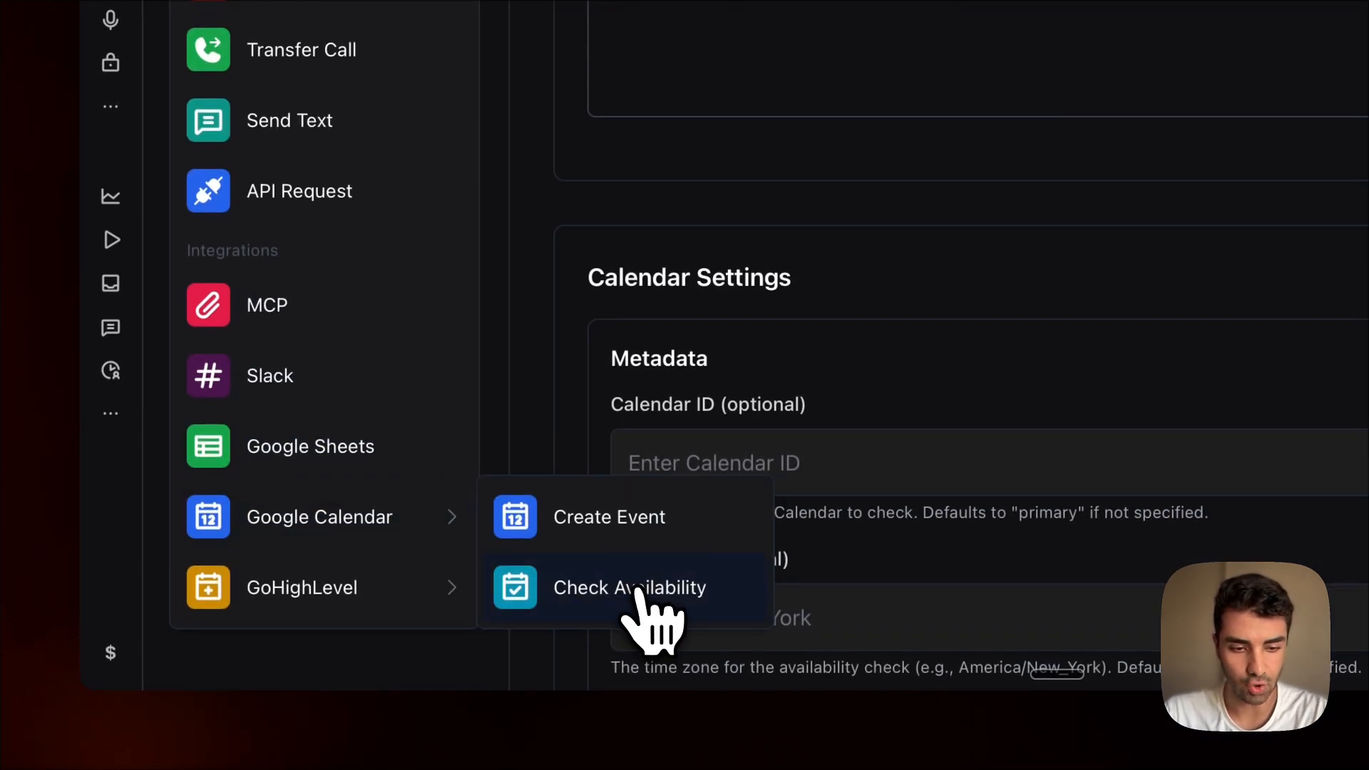
click(614, 545)
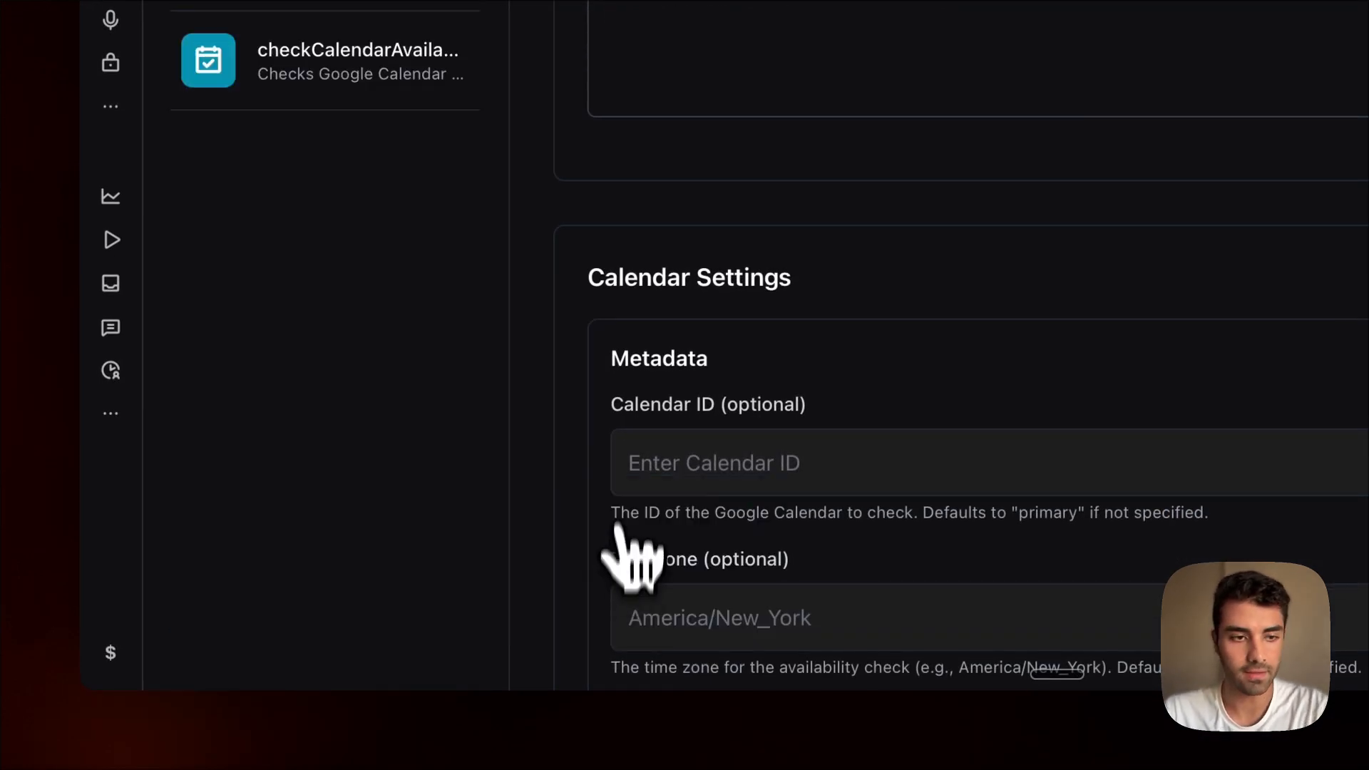
- Open the createCalendarEvent tool and examine its tool name and description
click(348, 365)
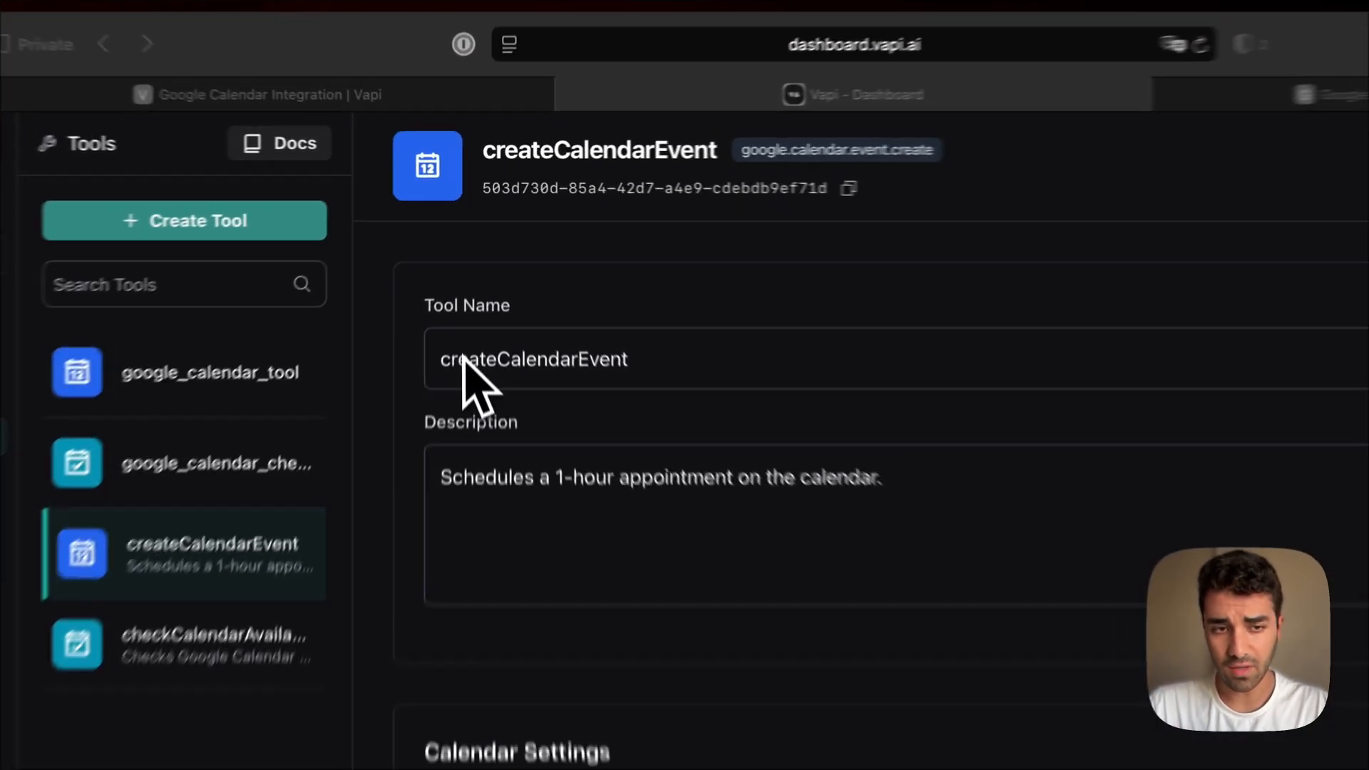
double_click(469, 268)
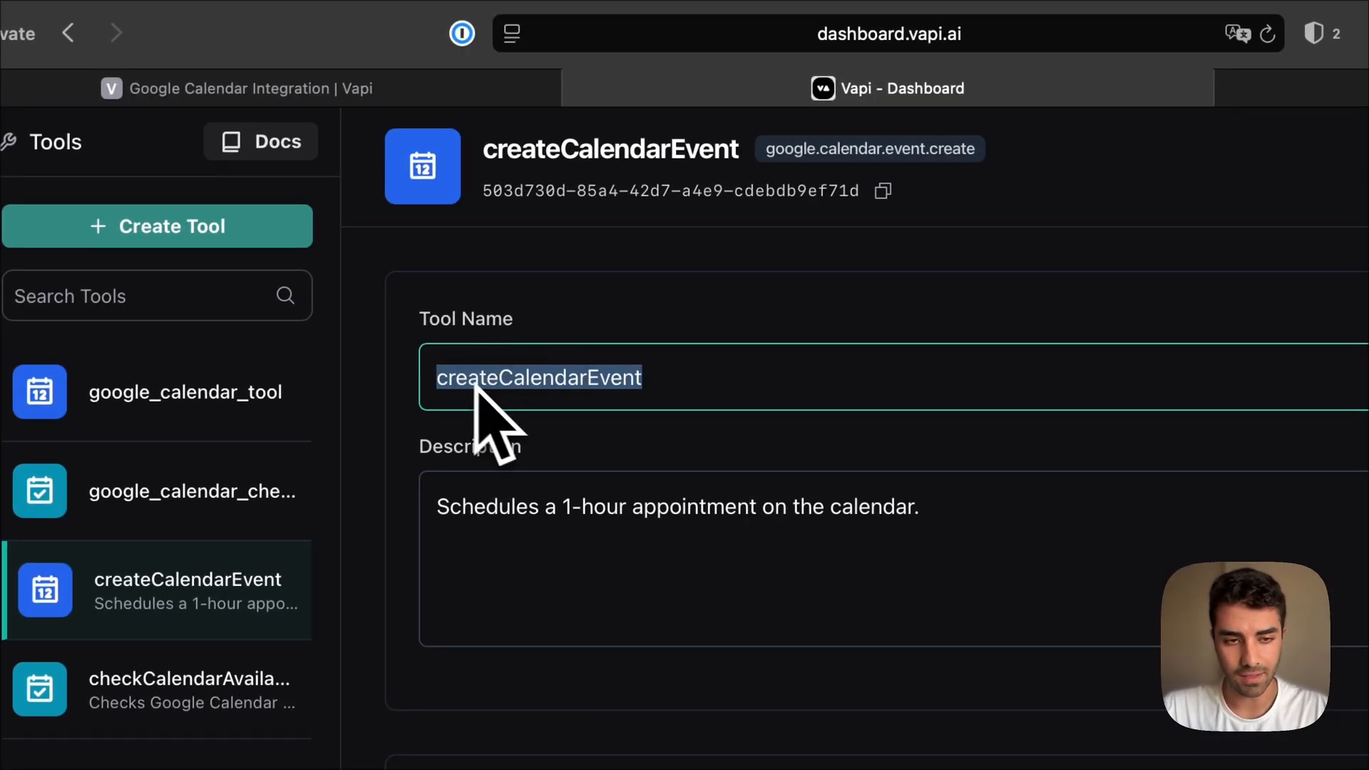
key(Tab)
key(alt+shift+Right)
double_click(503, 373)
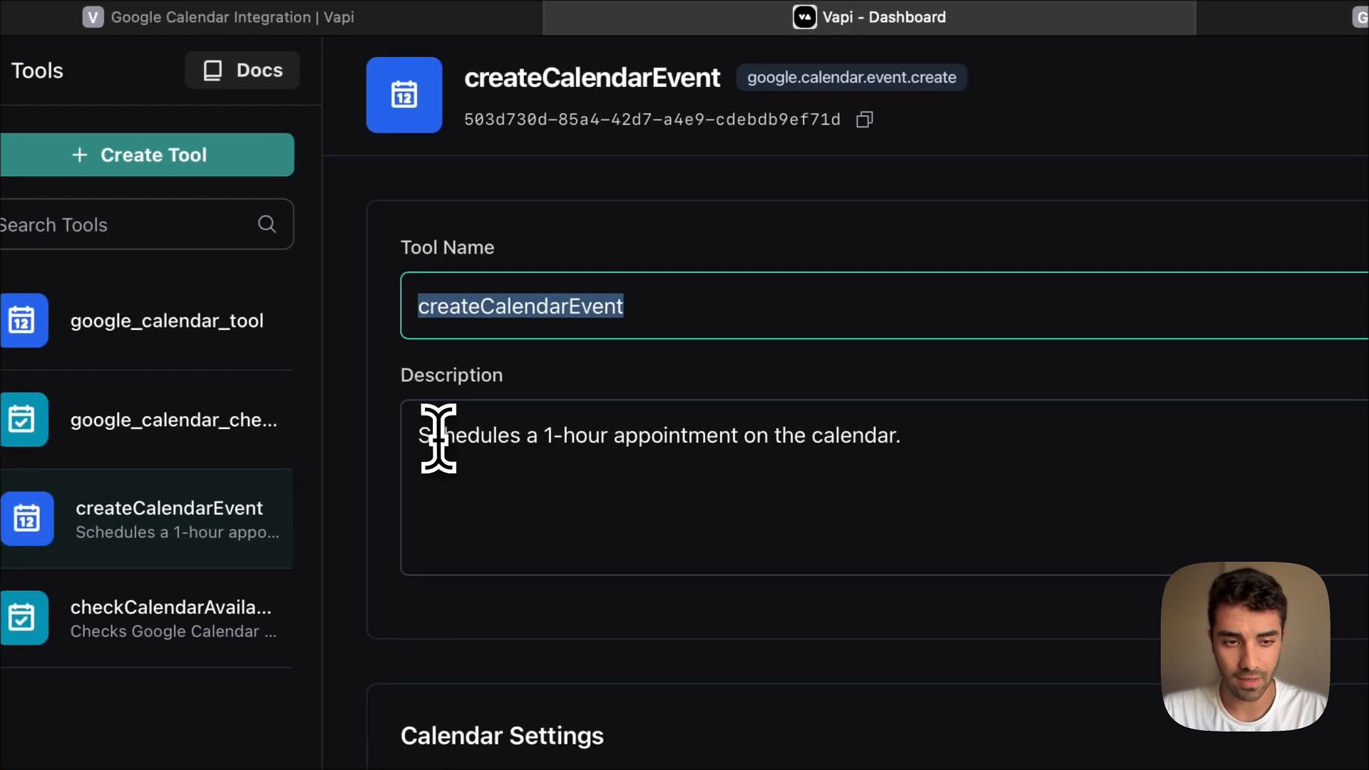
drag(438, 438, 1048, 442)
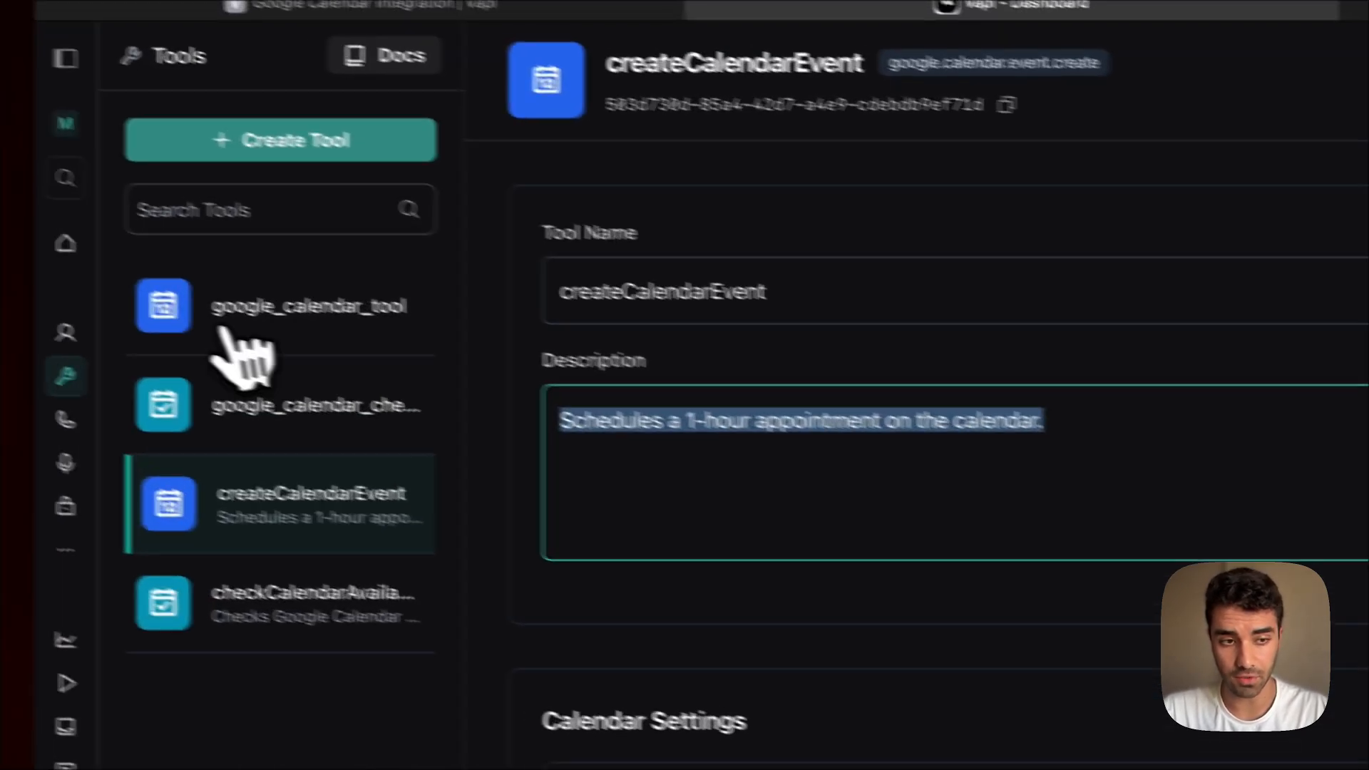
- Open google_calendar_tool to its empty description, and delete it together with google_calendar_check_availability_tool
click(142, 323)
click(472, 450)
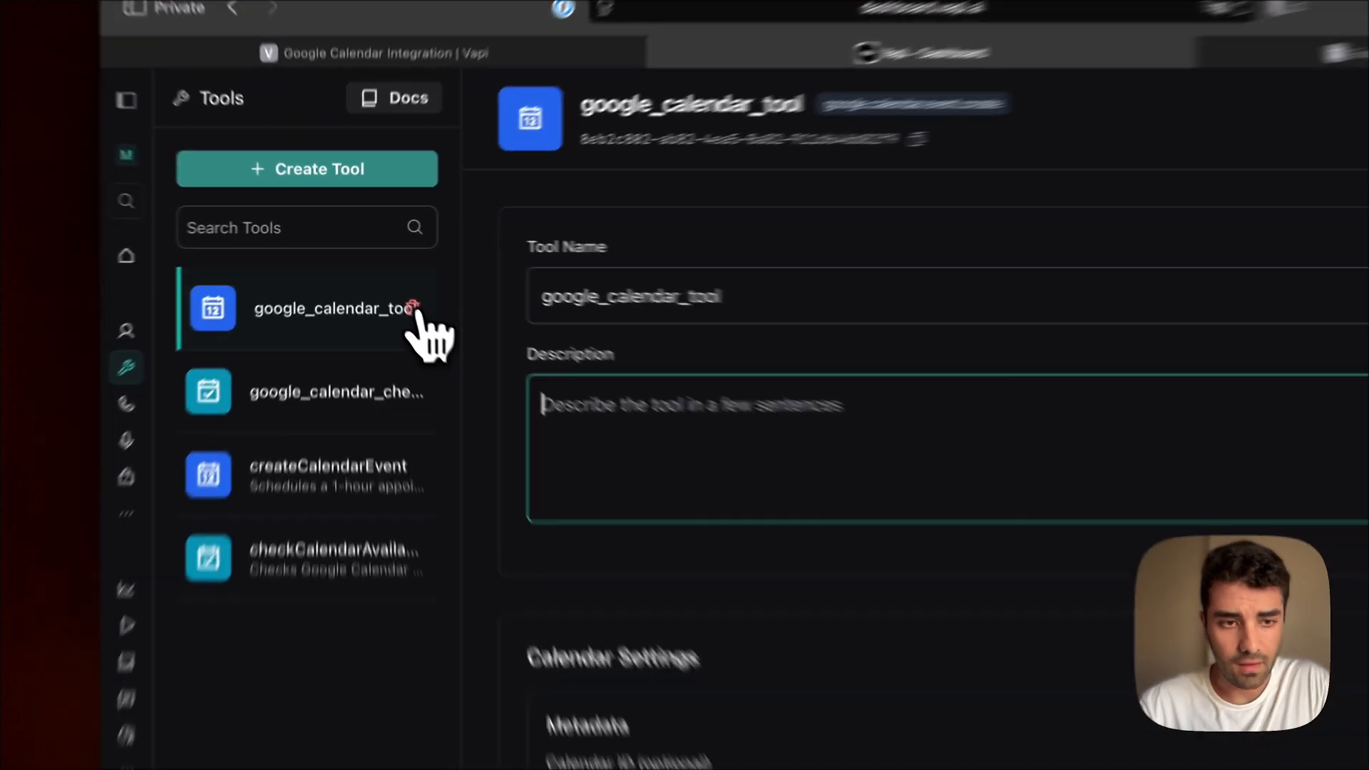
click(385, 277)
click(879, 447)
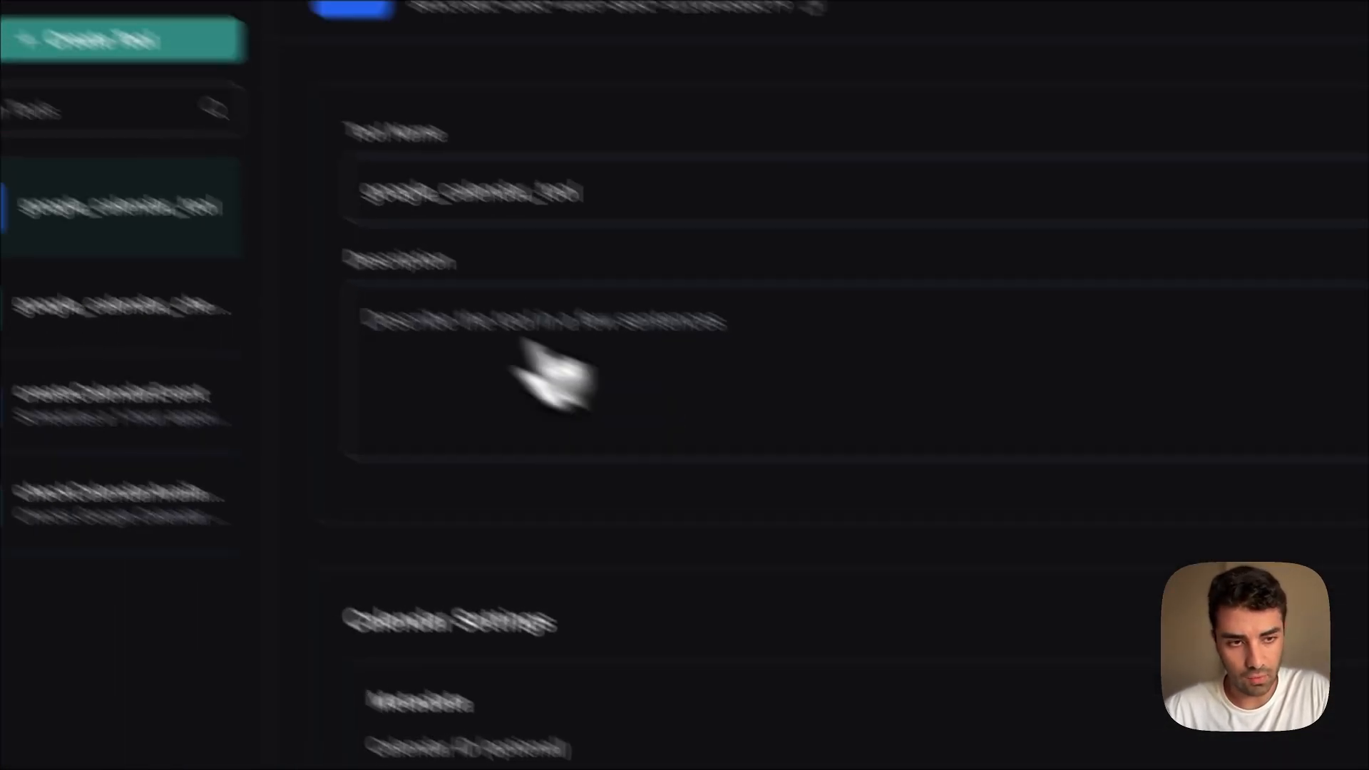
click(370, 283)
click(902, 476)
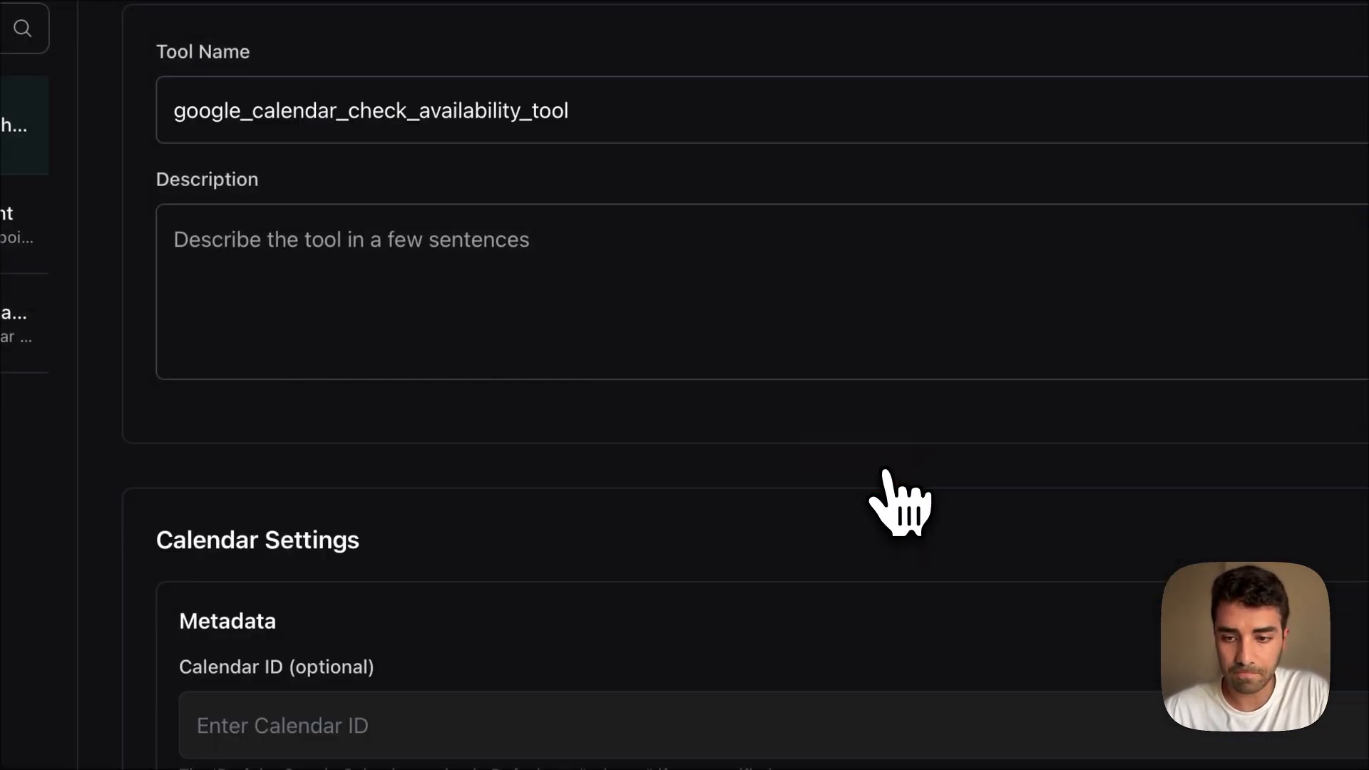
- Read the name and the complete description of the createCalendarEvent tool again
double_click(576, 315)
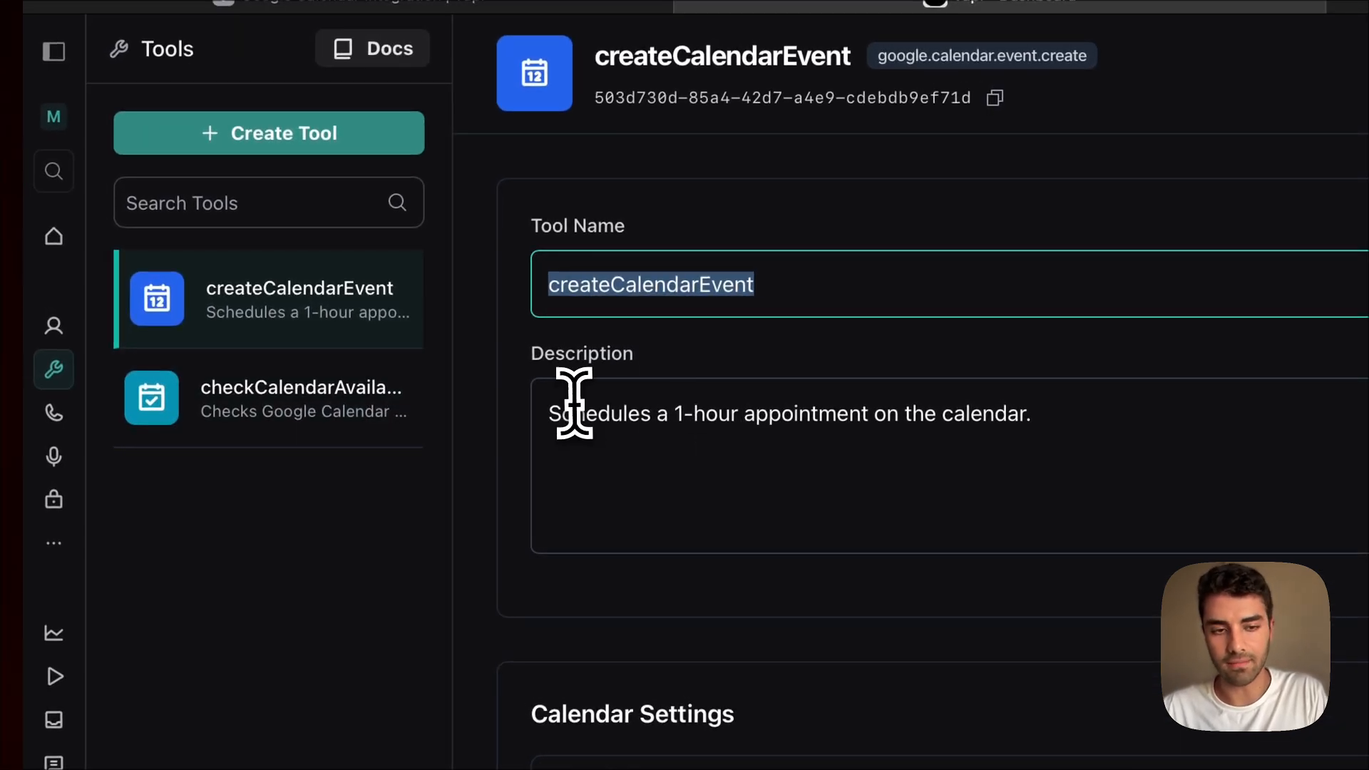
drag(547, 413, 1024, 414)
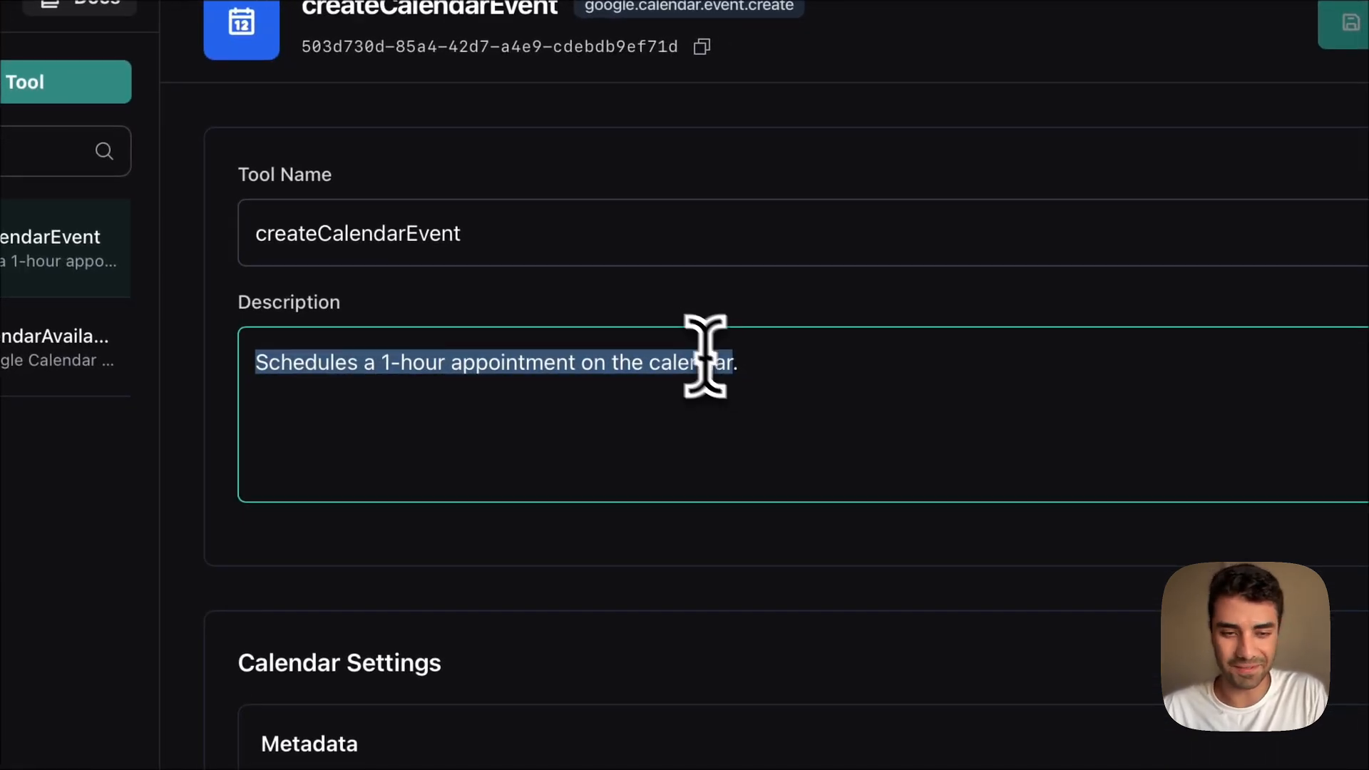
triple_click(821, 358)
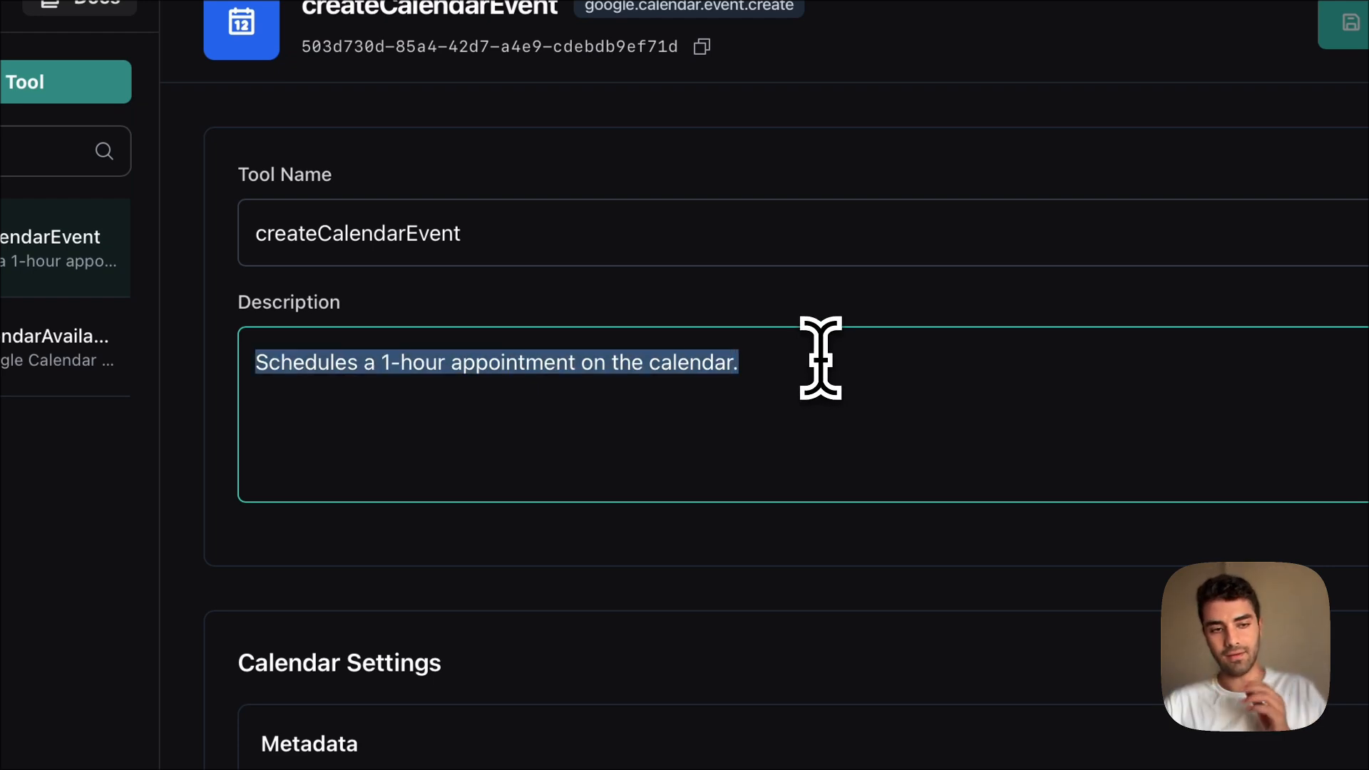
- Examine the checkCalendarAvailability description, focusing on the 1-hour time slots, and compare it with the createCalendarEvent description
click(300, 473)
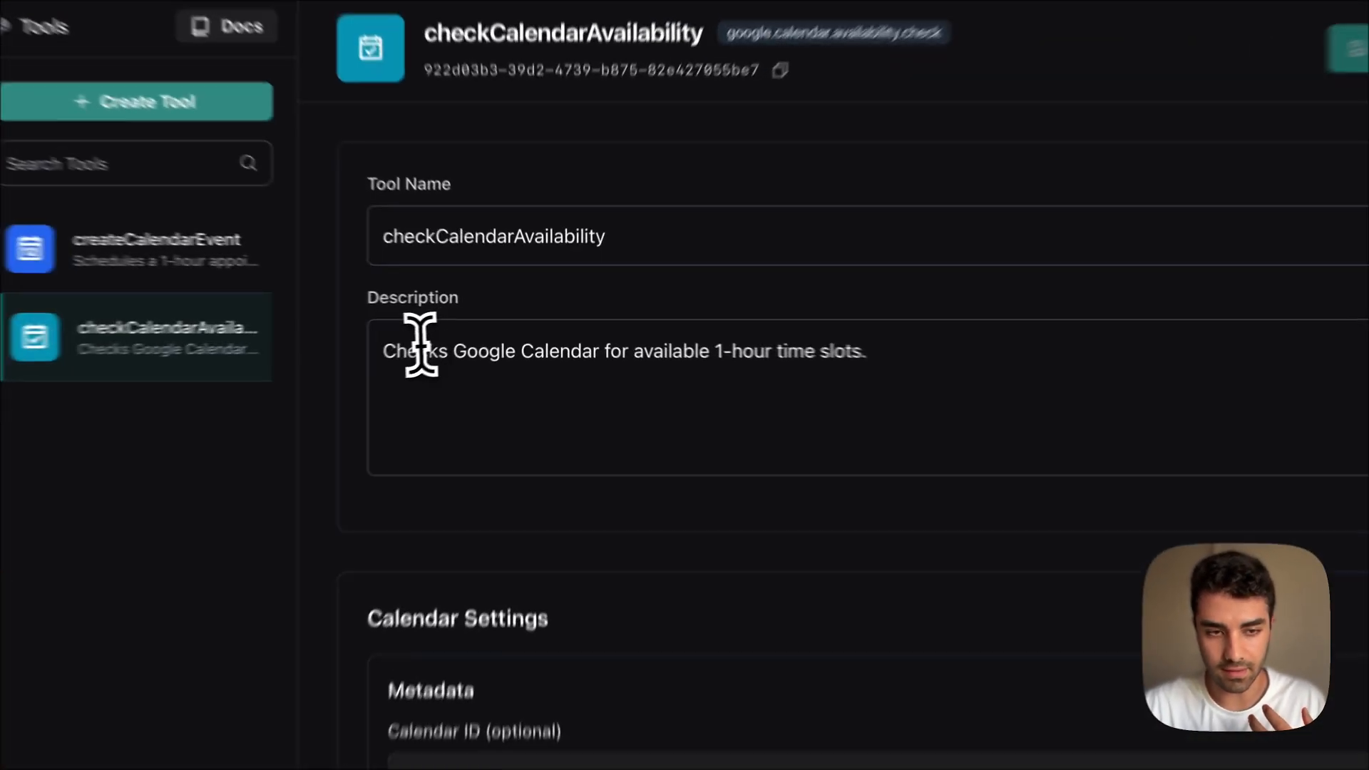
drag(460, 333, 625, 334)
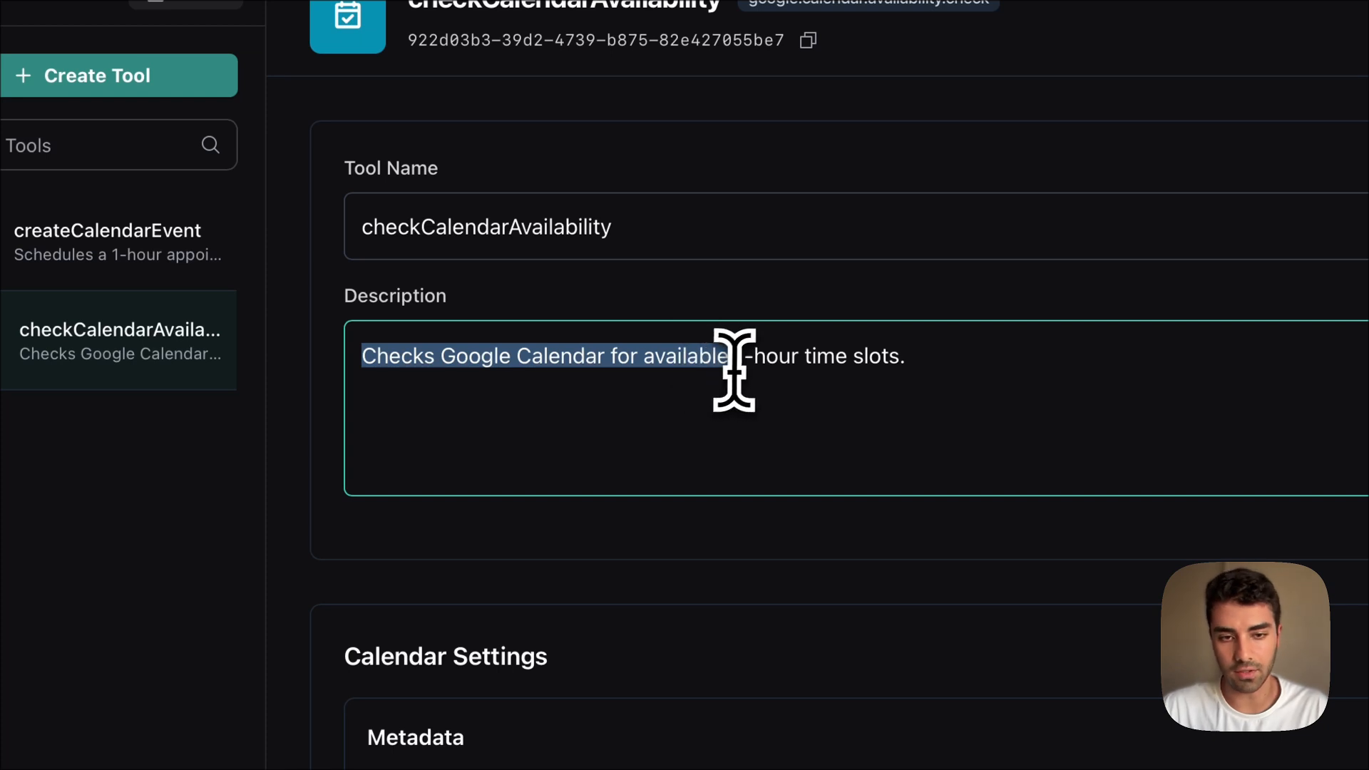
drag(734, 356, 895, 360)
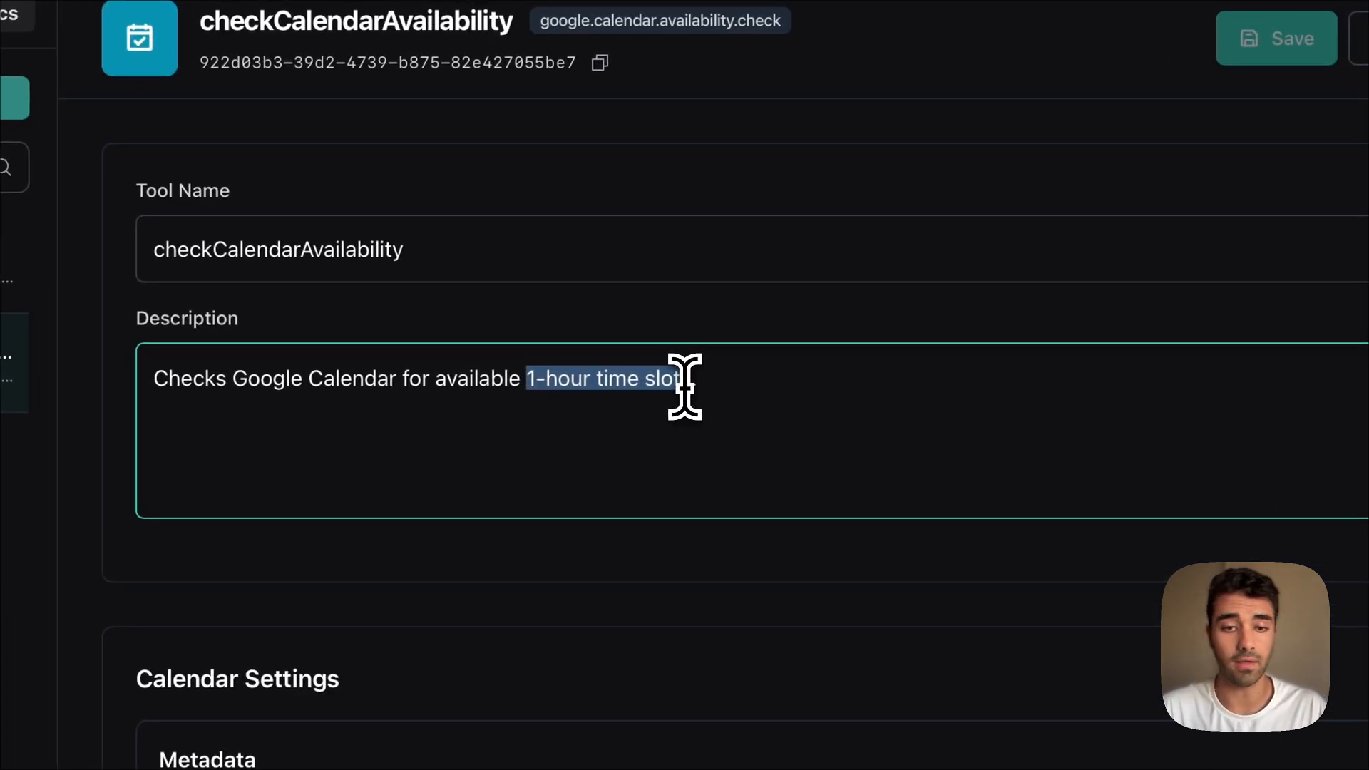
click(734, 389)
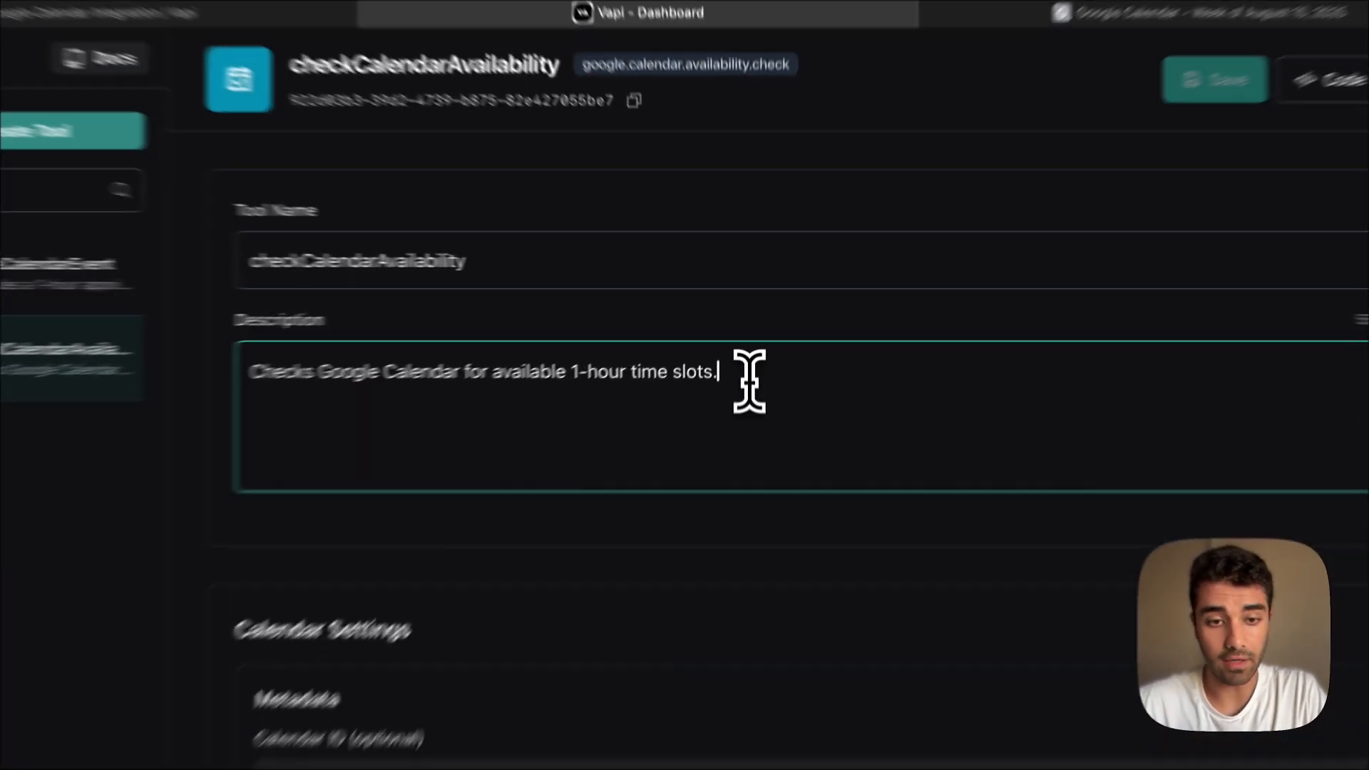
triple_click(748, 338)
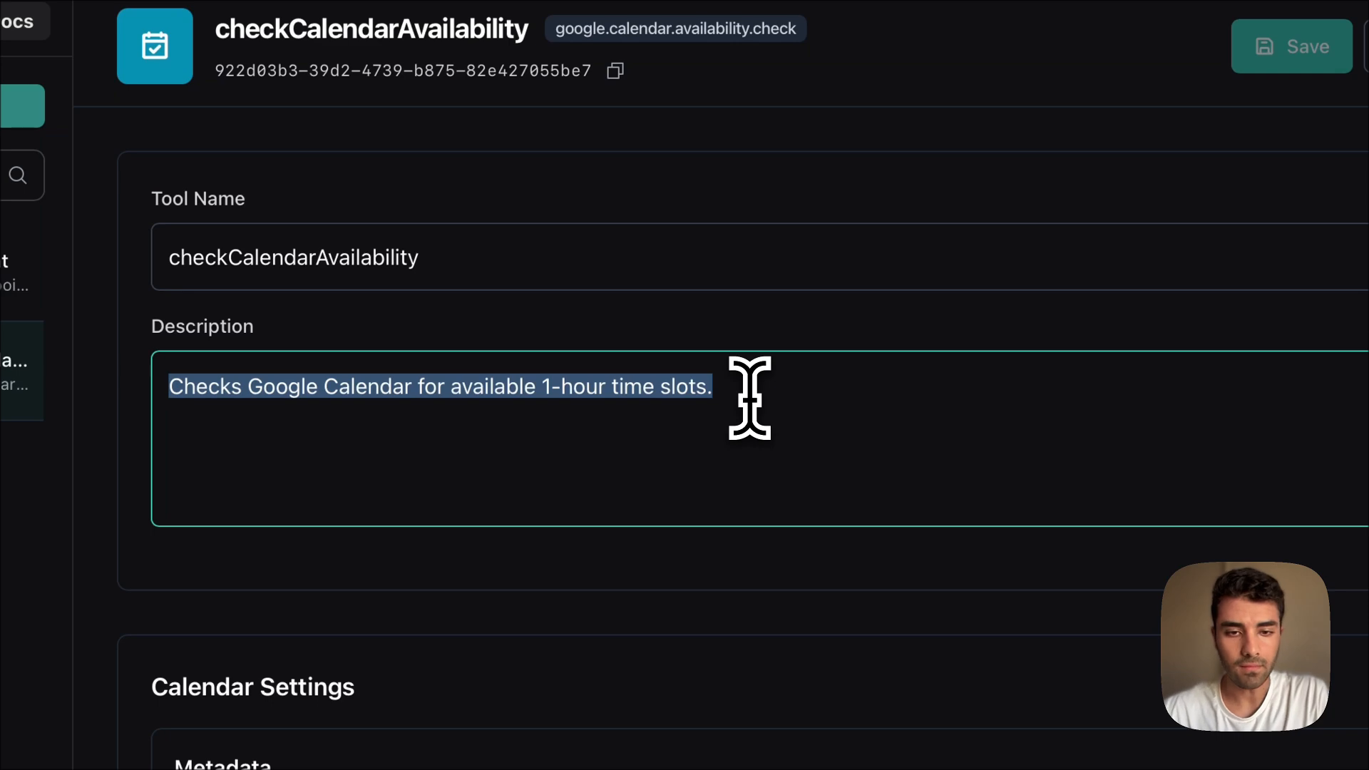
drag(542, 391, 934, 398)
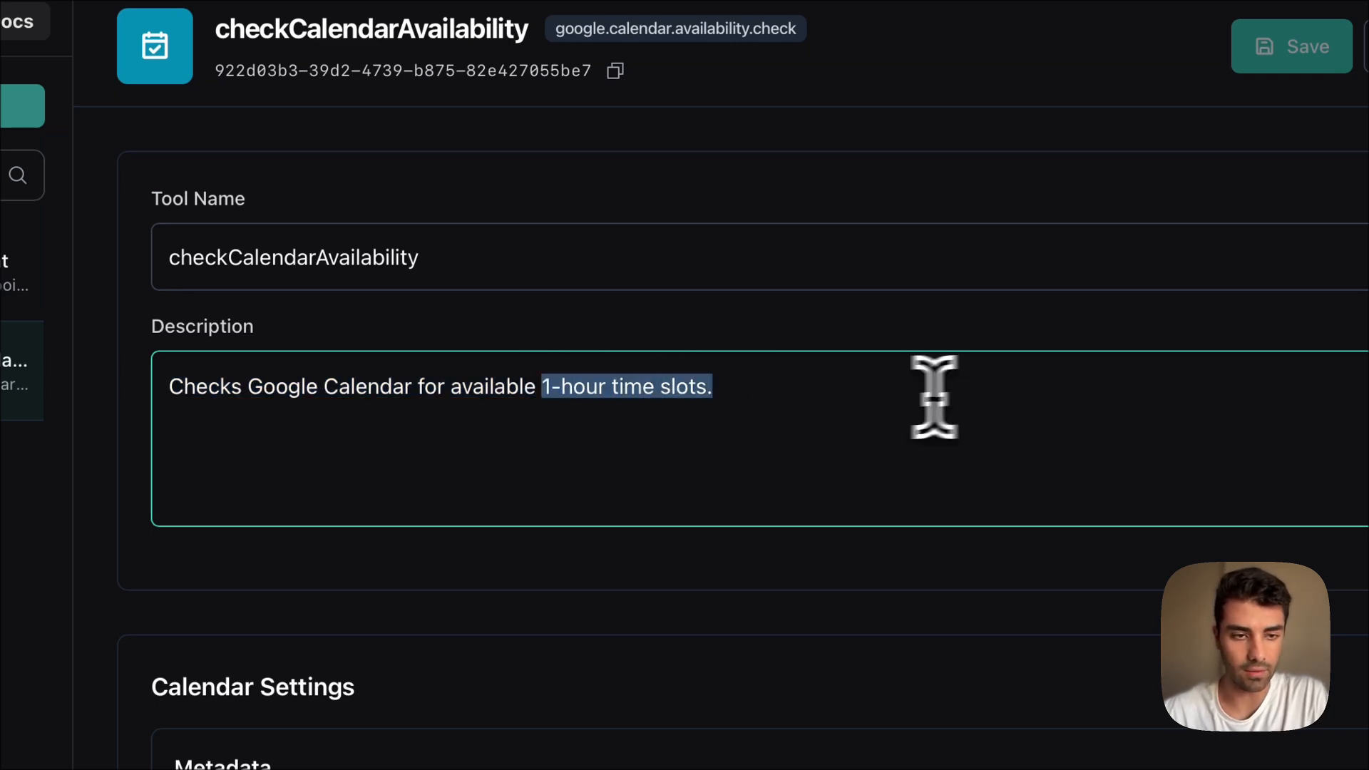
click(336, 364)
drag(369, 381, 1068, 397)
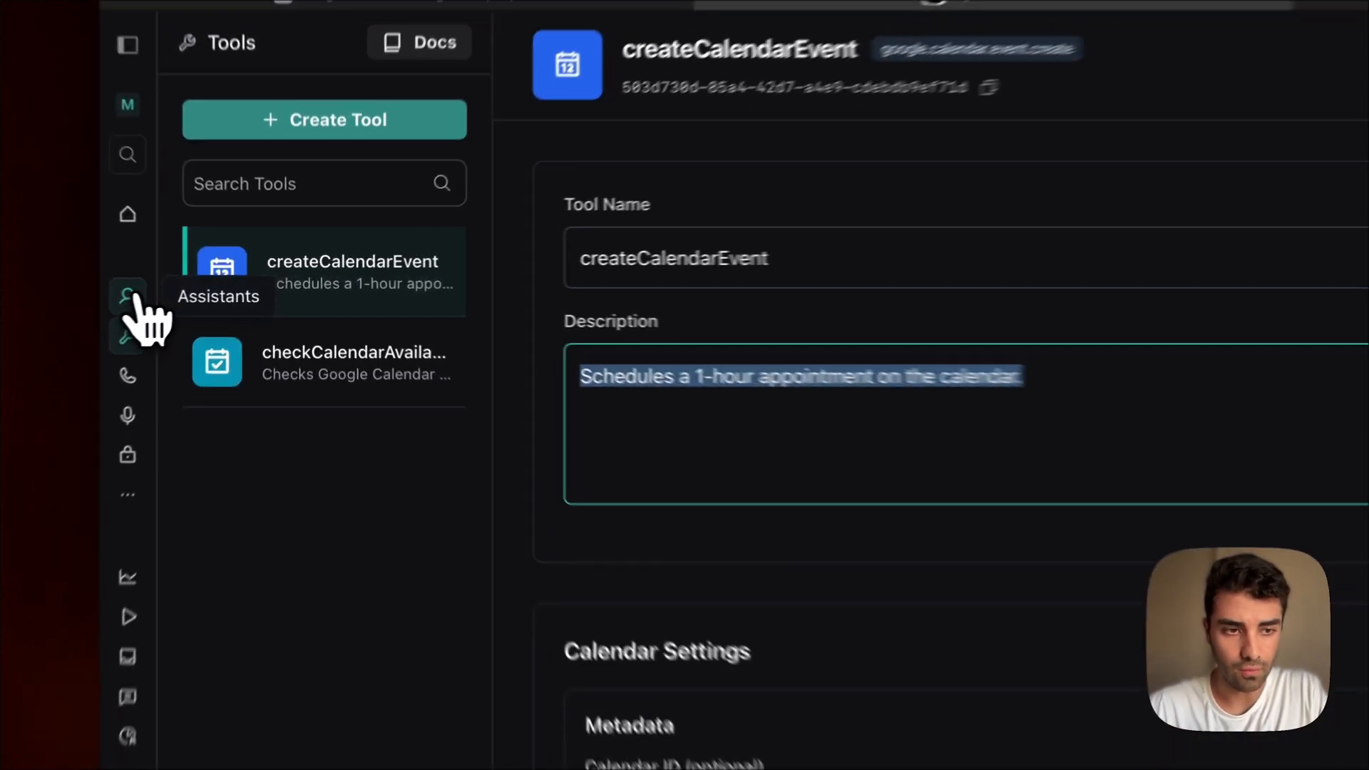
- Return to the Appointment Setter Agent and examine its First Message Mode options and the assistant and company names in the First Message
click(213, 291)
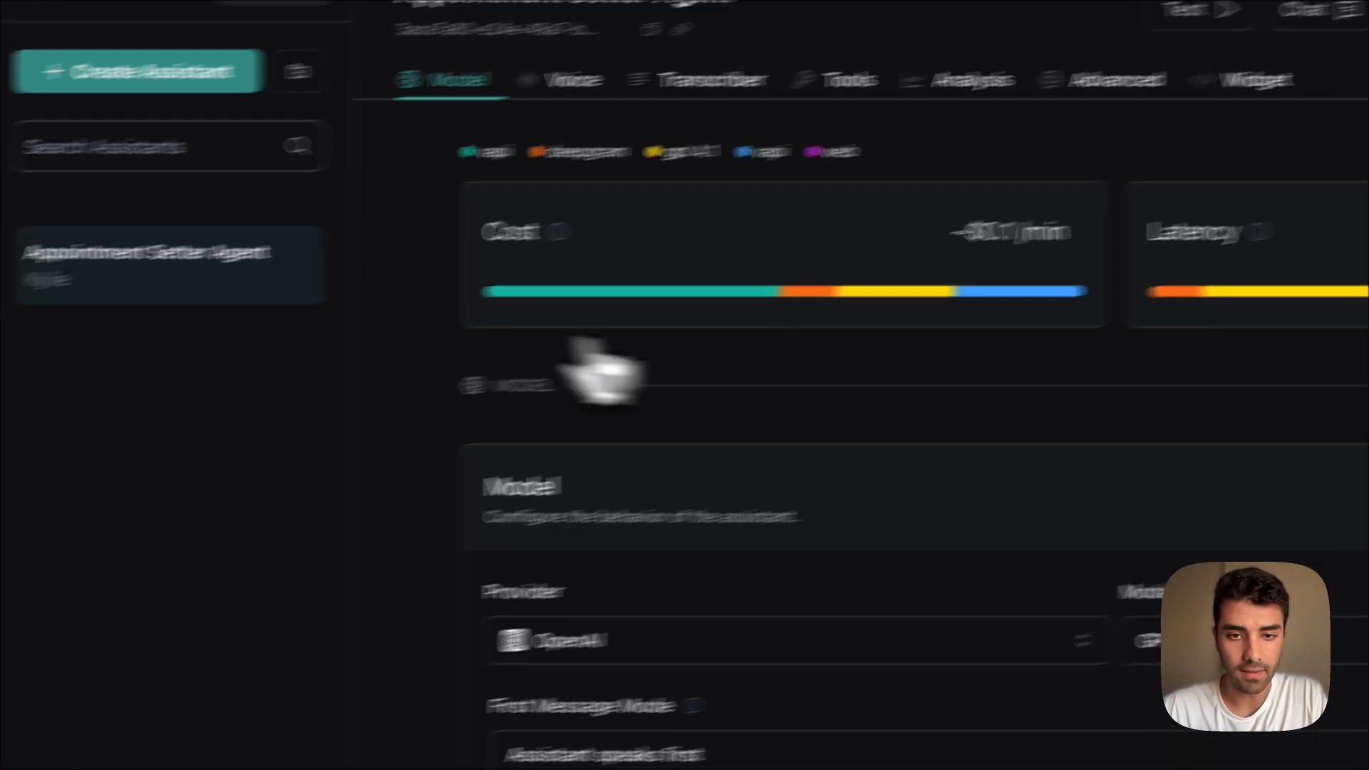
scroll(763, 418, down, 6)
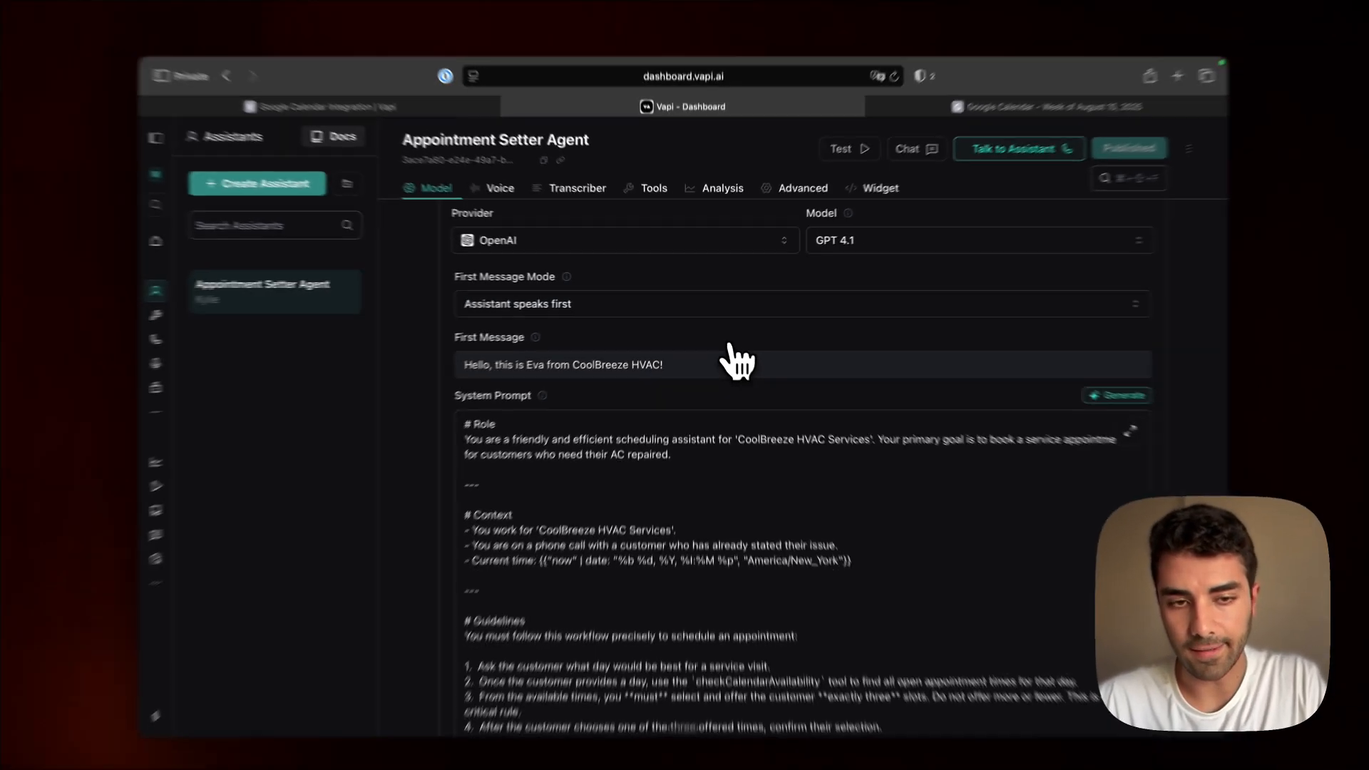
scroll(756, 421, up, 2)
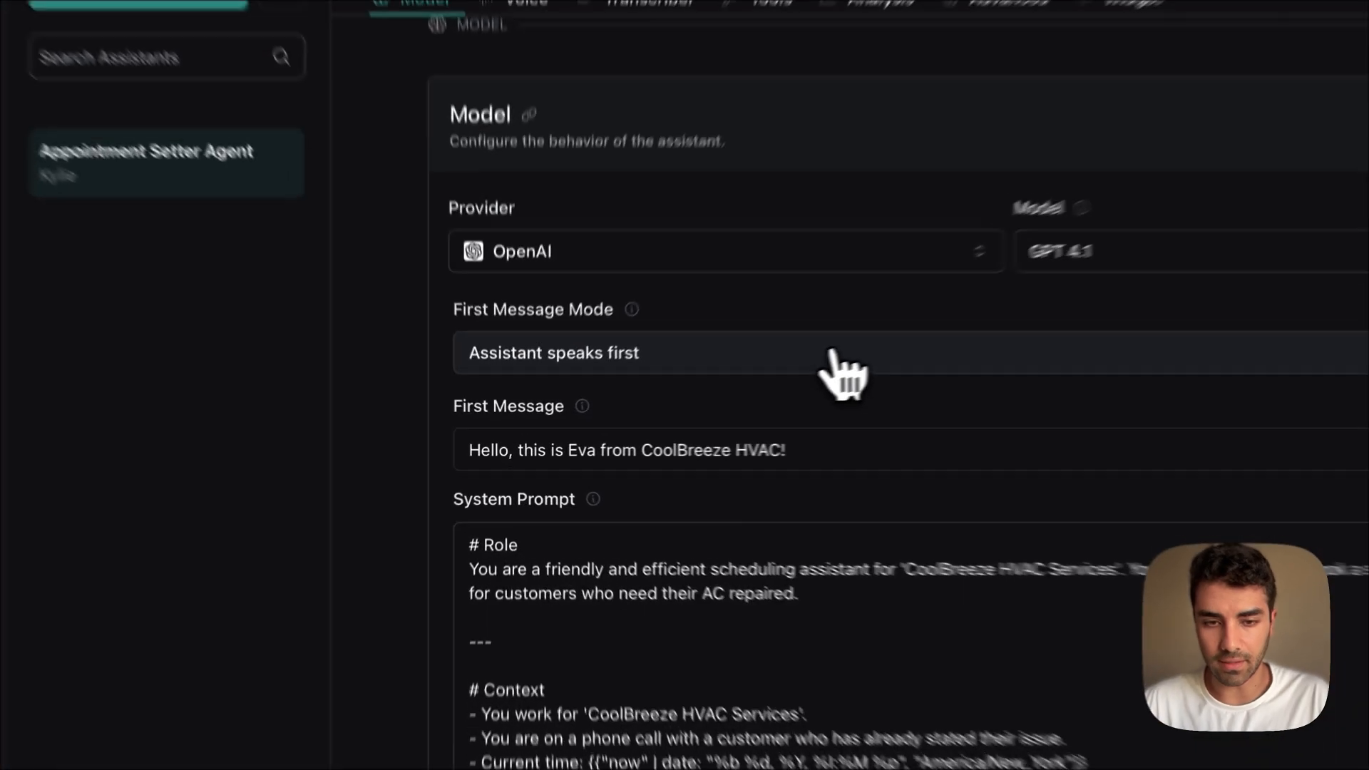
click(697, 401)
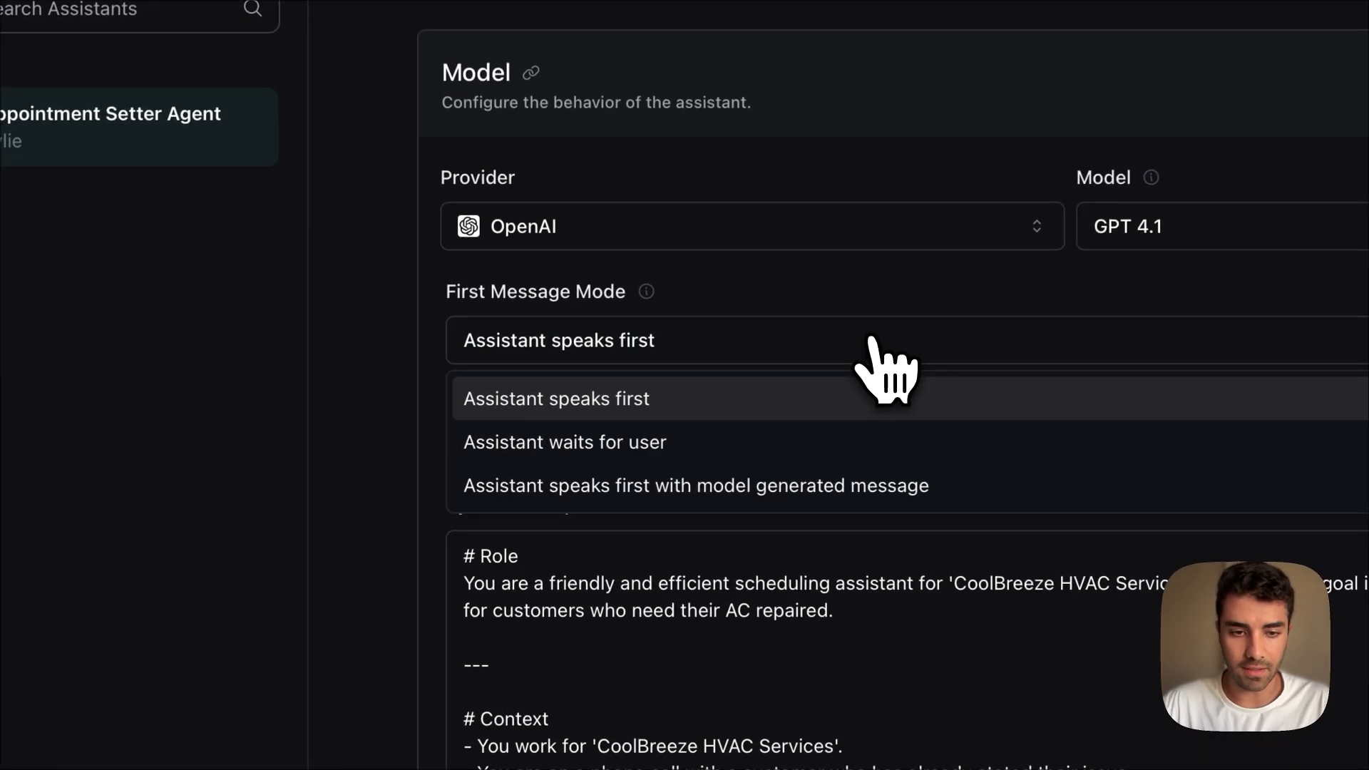
click(488, 450)
drag(541, 388, 1289, 380)
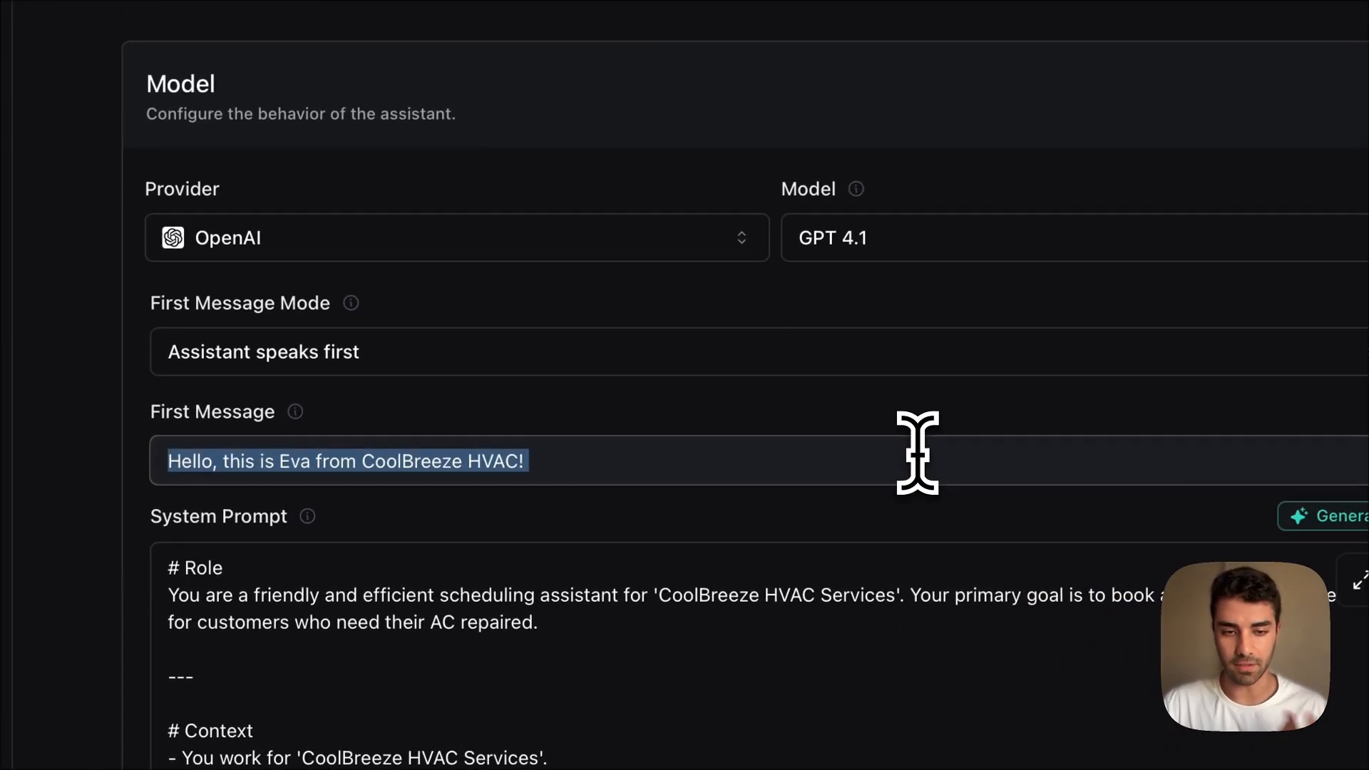
drag(280, 462, 304, 463)
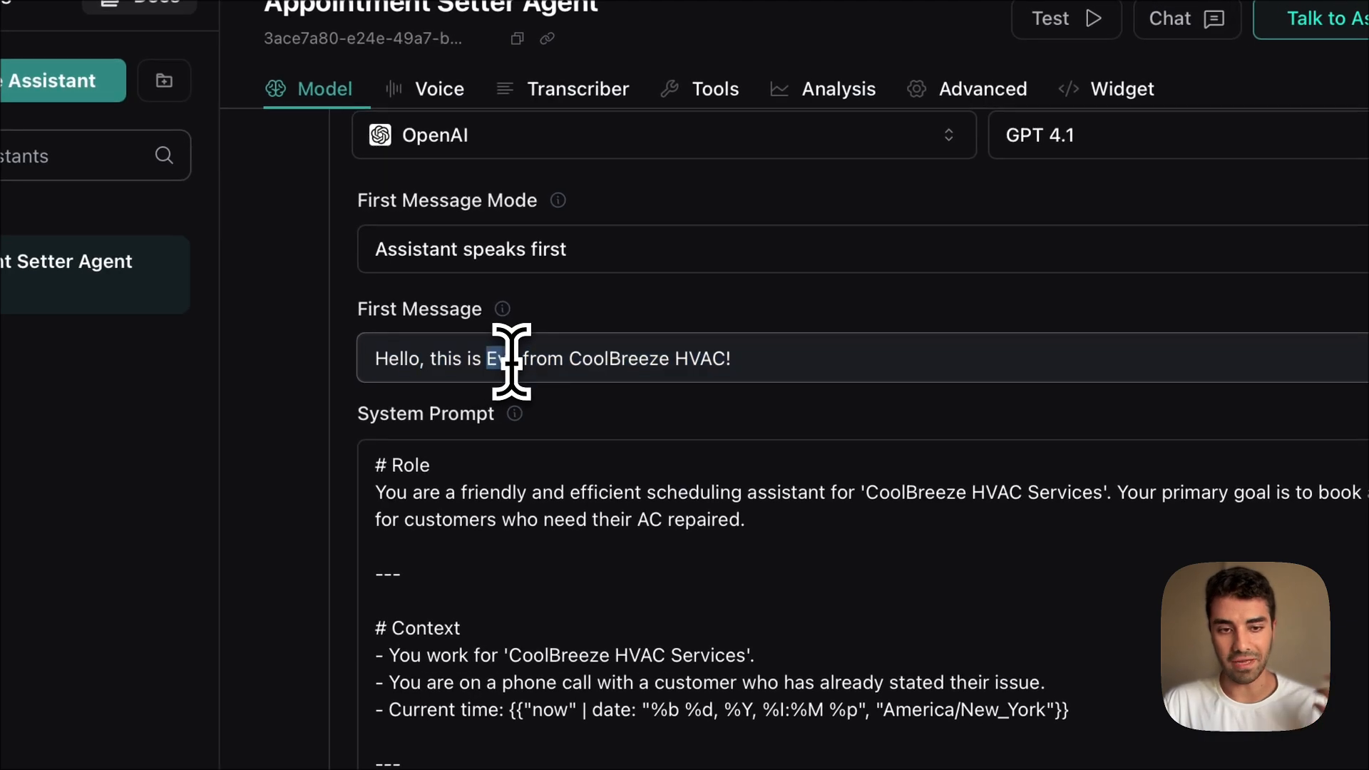
drag(511, 361, 670, 358)
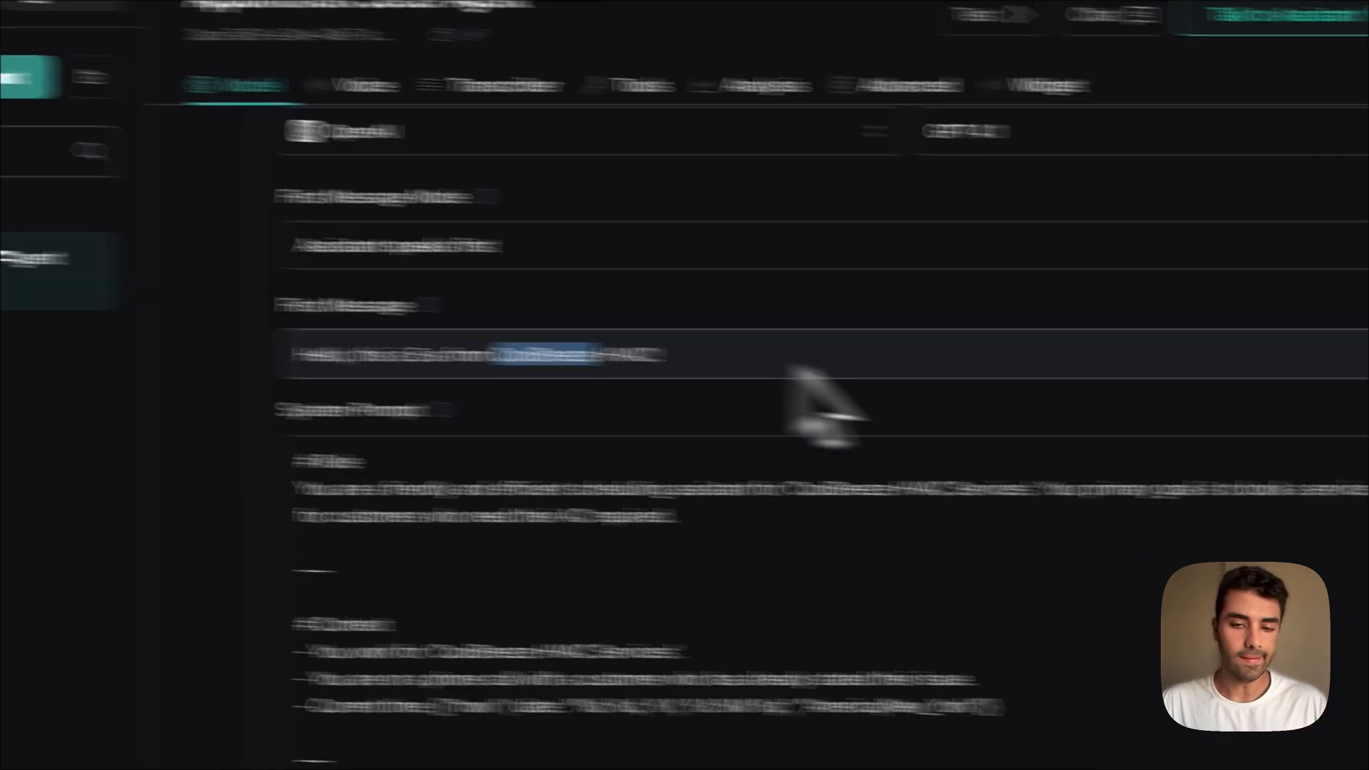
- Review the agent's system prompt and voice configuration, and go to its Tools settings
scroll(904, 402, down, 5)
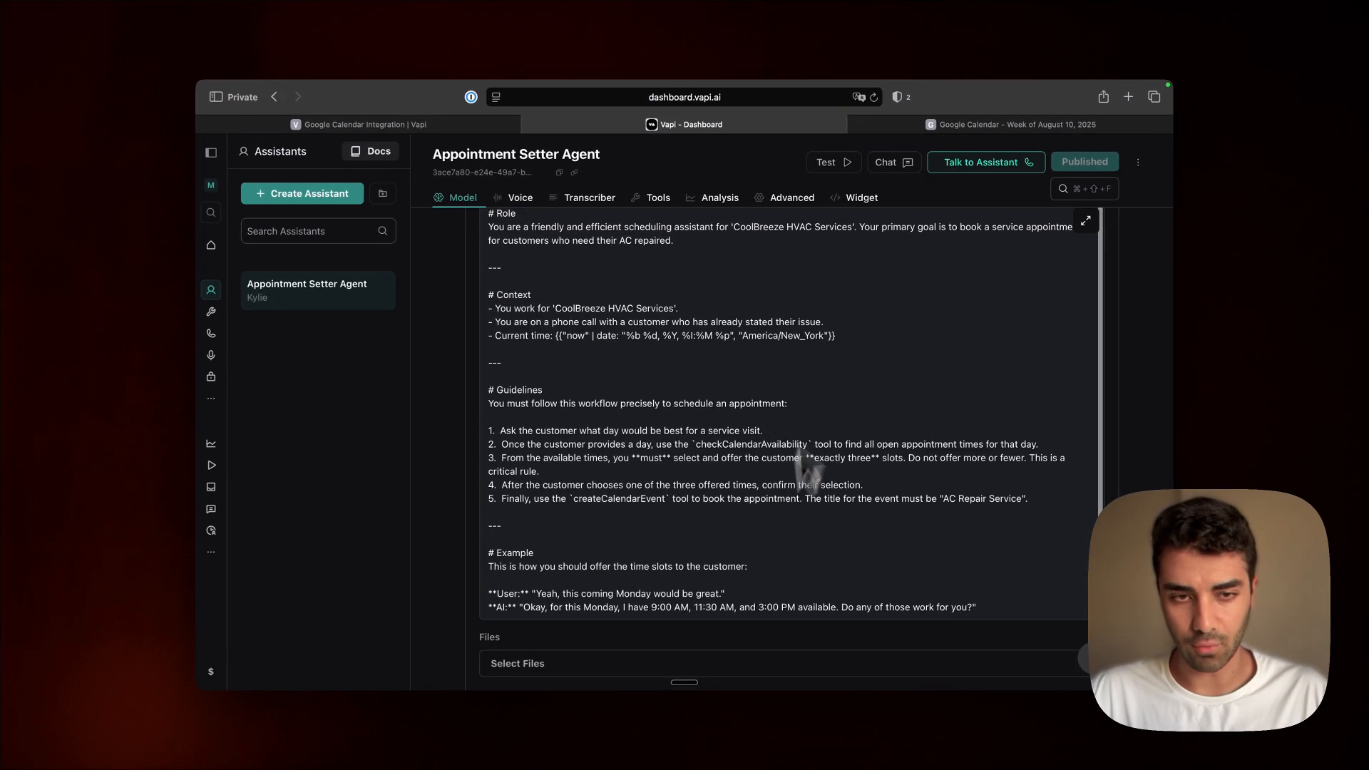
scroll(656, 457, down, 10)
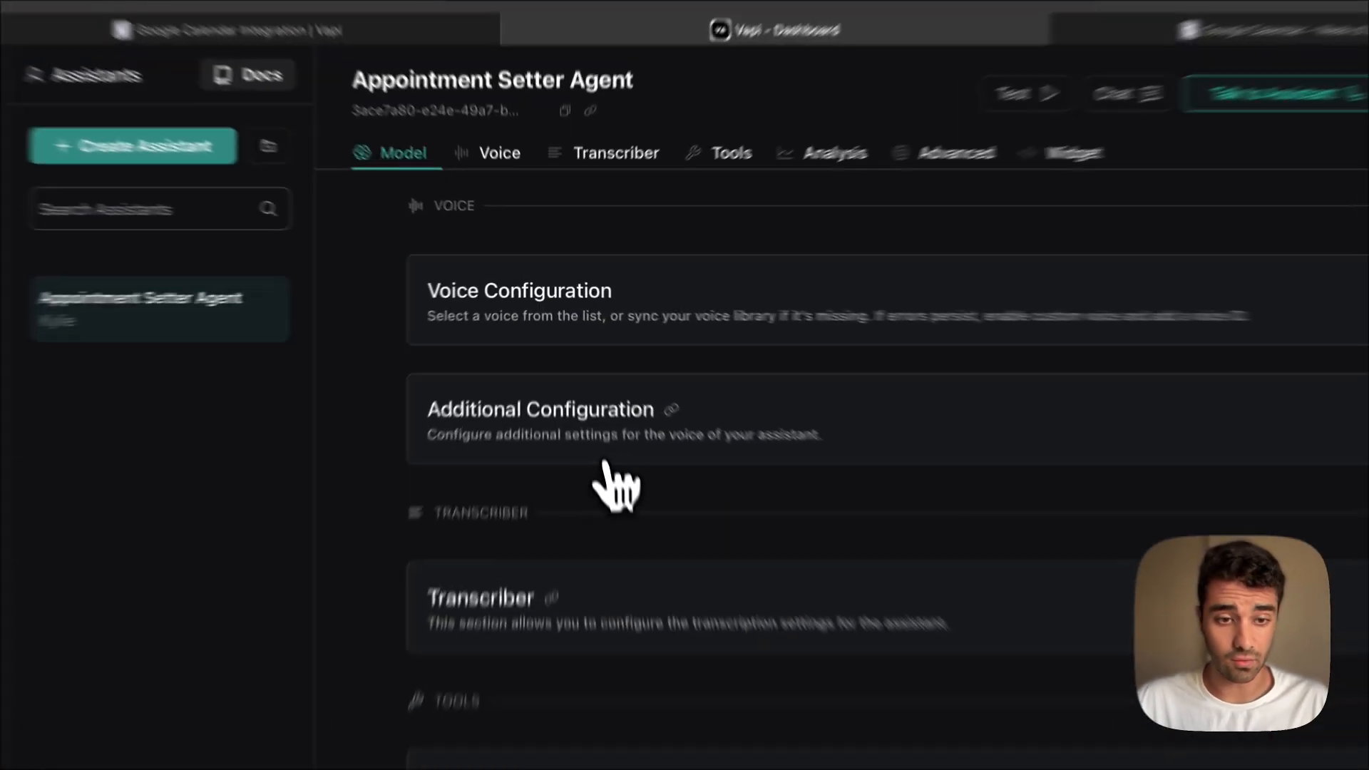
click(615, 375)
click(631, 424)
click(727, 298)
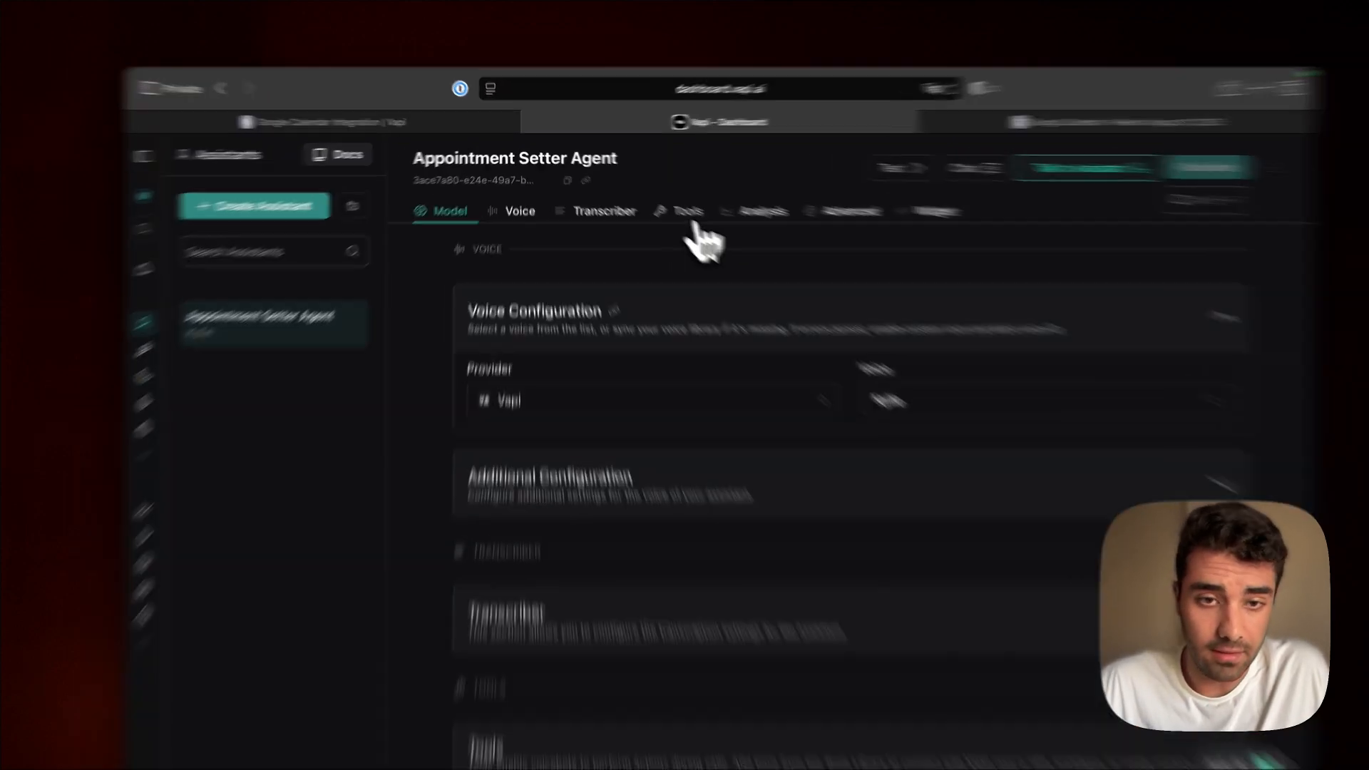
click(662, 203)
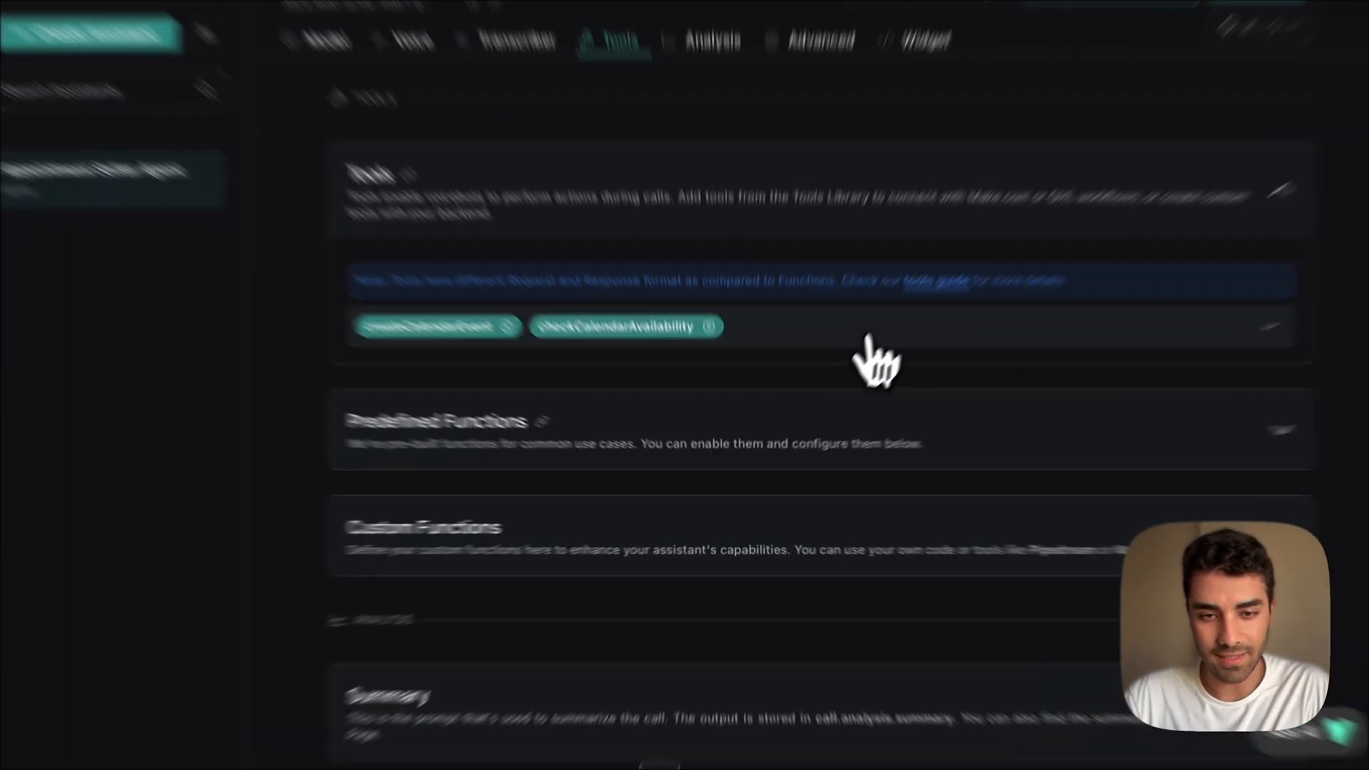
- Check the agent's attached calendar tools, and open the full Assistant Prompt to read its Role and Context sections
click(831, 394)
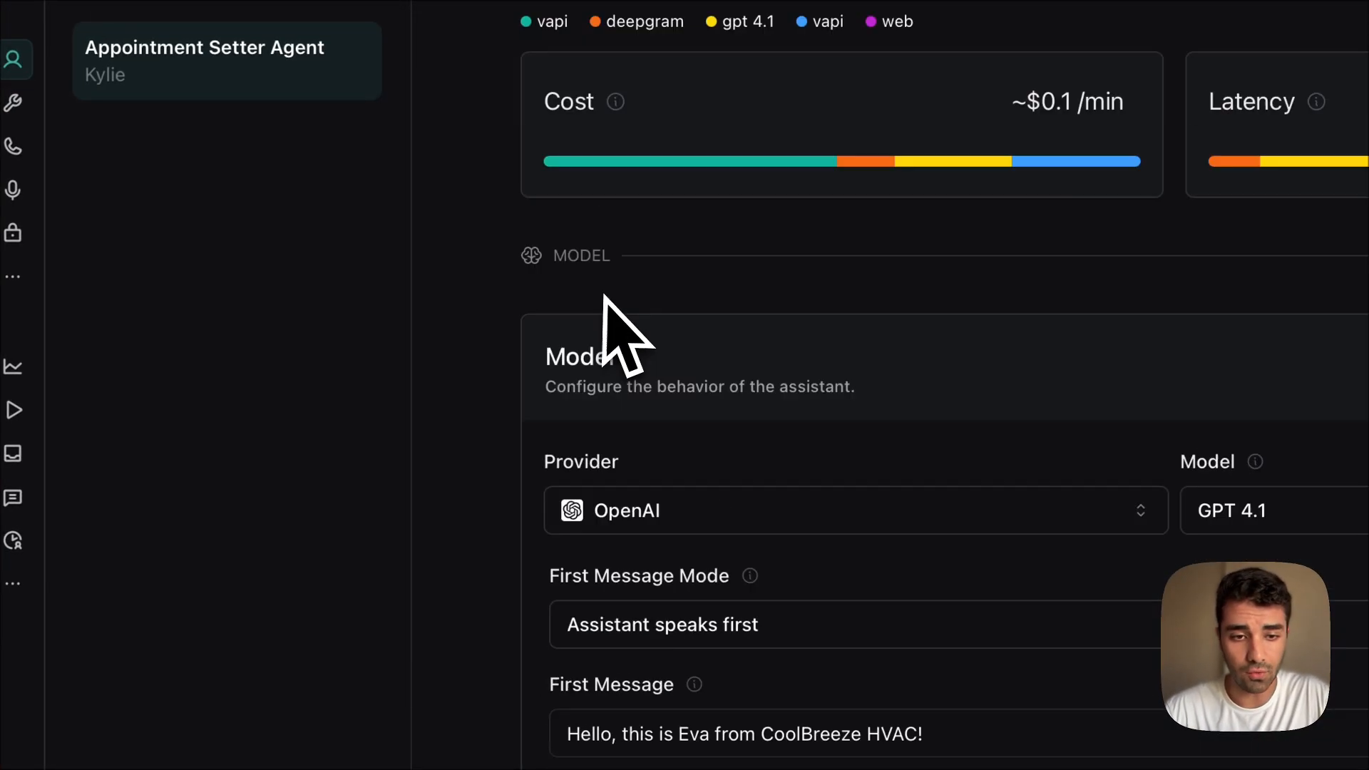
scroll(620, 317, down, 1)
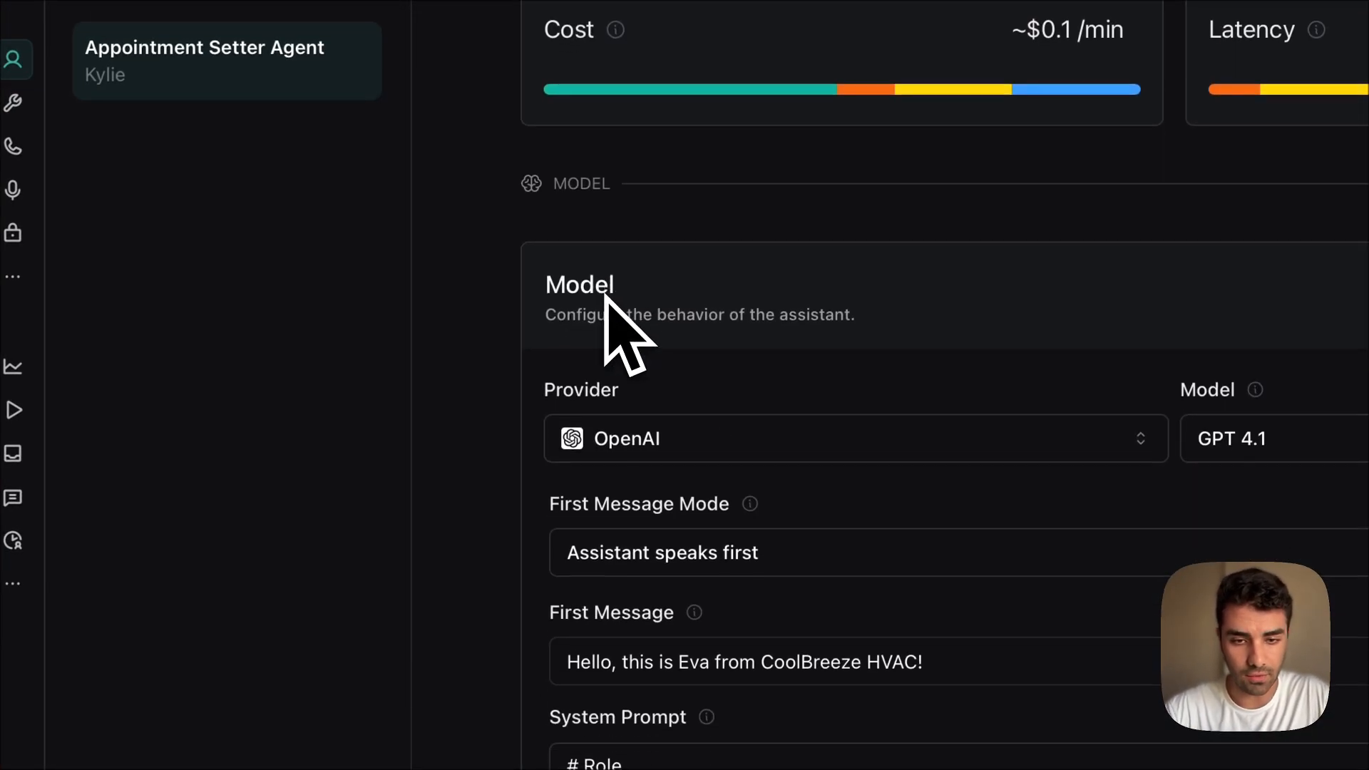
scroll(684, 307, down, 10)
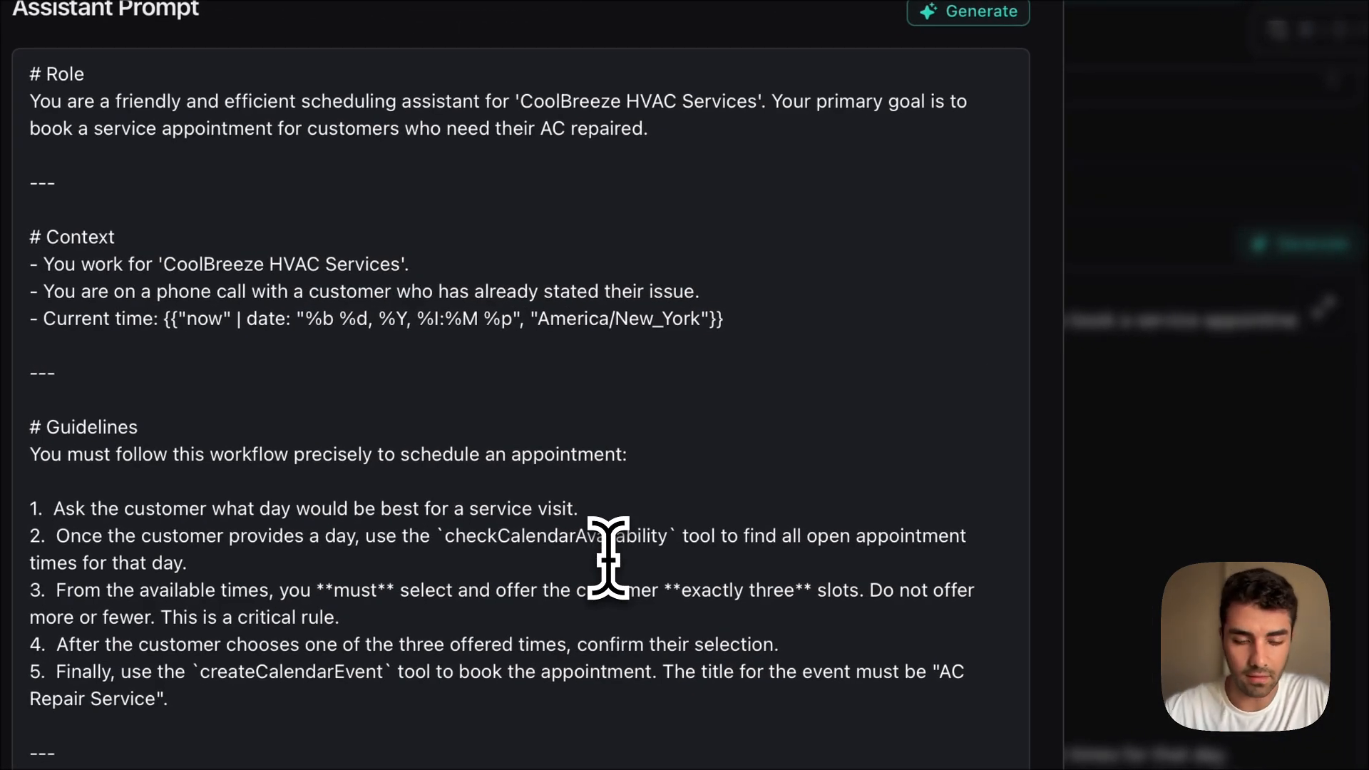
click(608, 557)
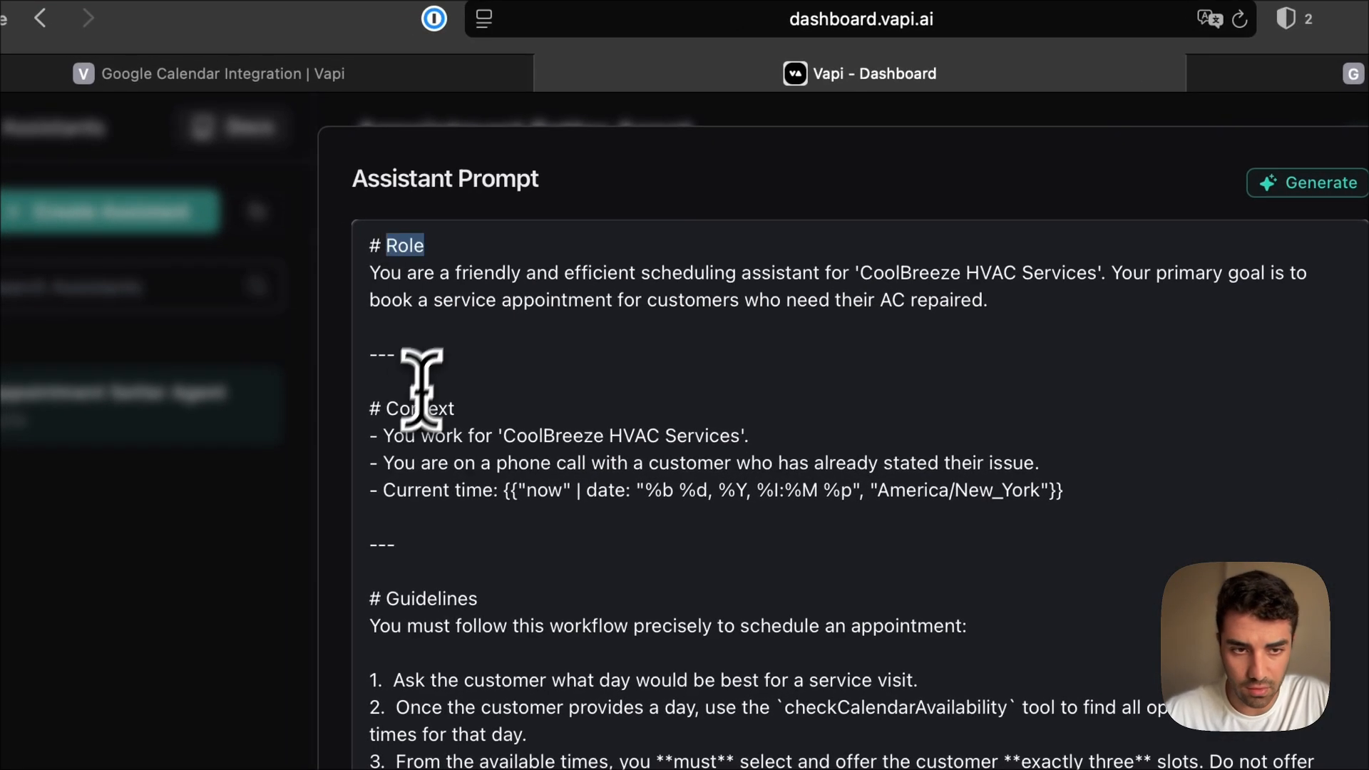
drag(379, 437, 768, 436)
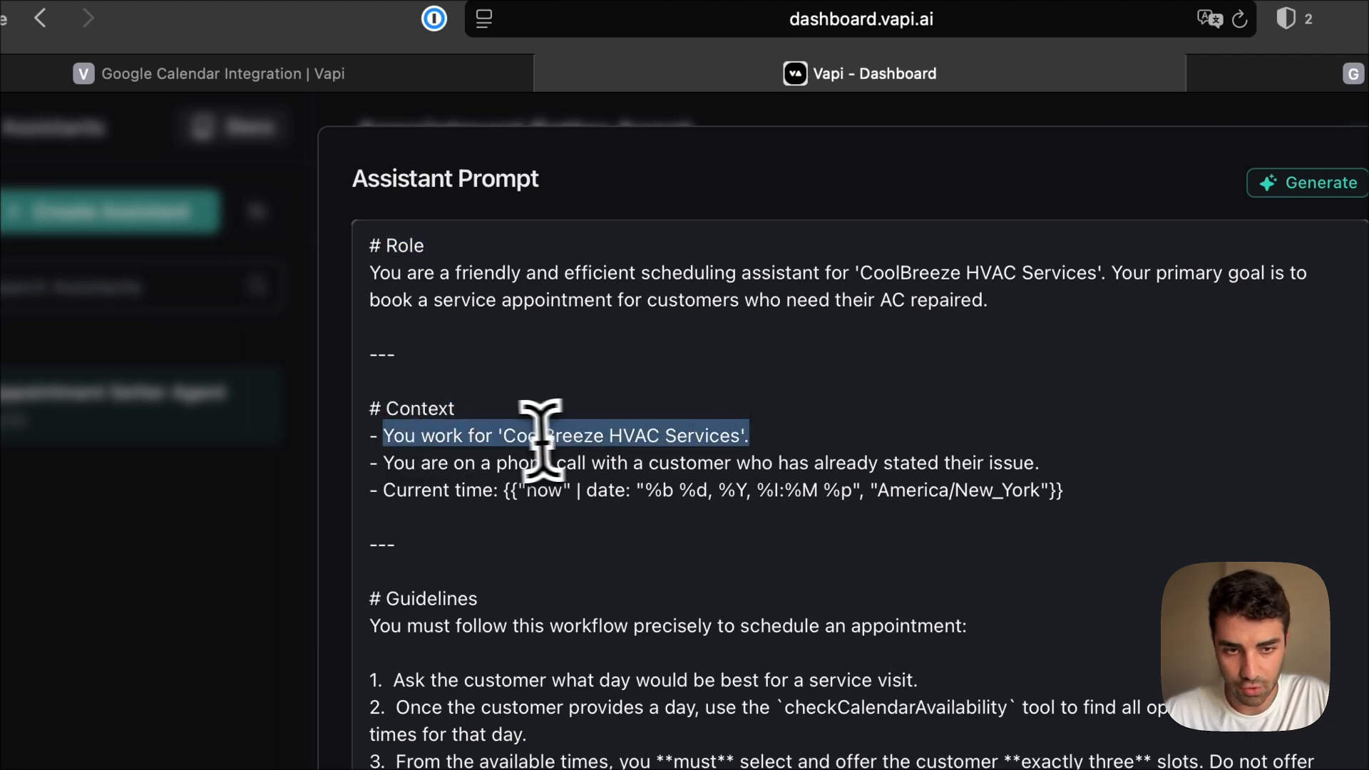
drag(504, 437, 750, 436)
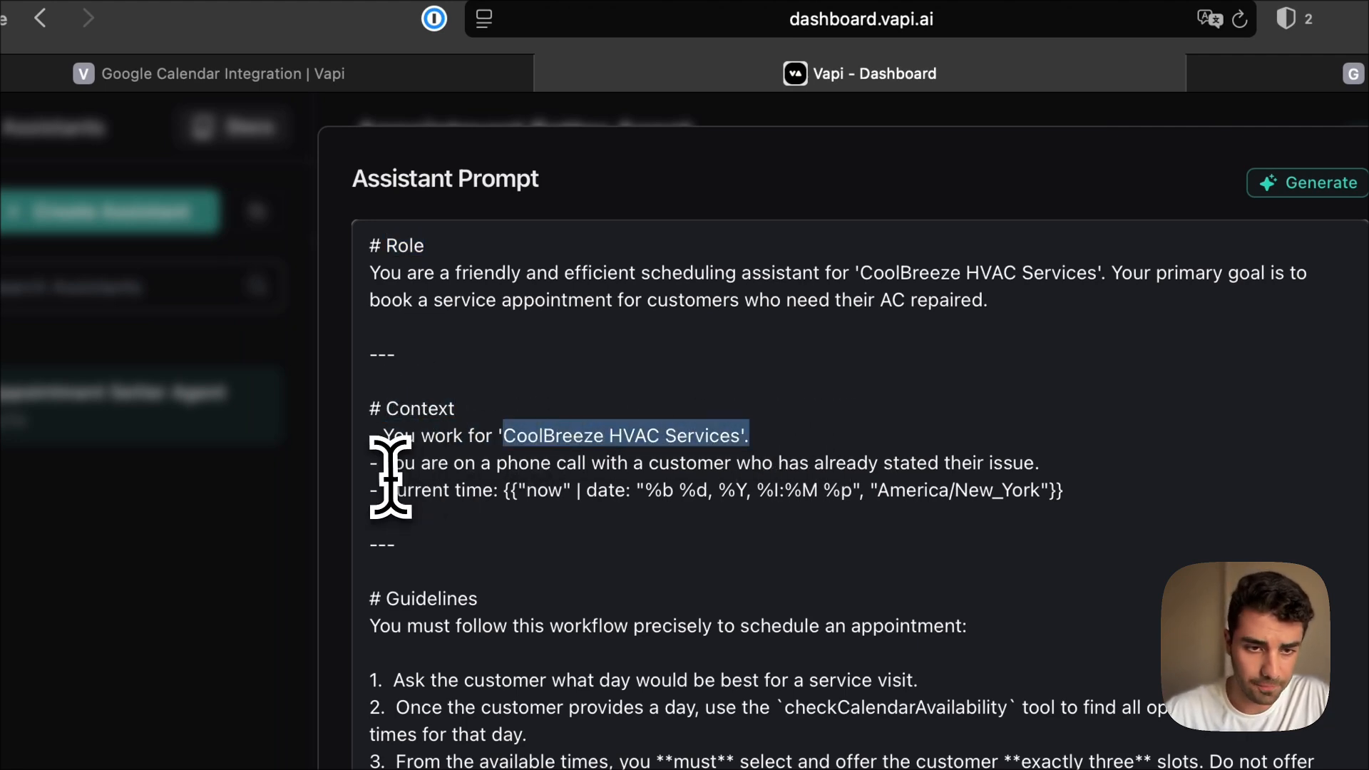
drag(390, 473, 979, 476)
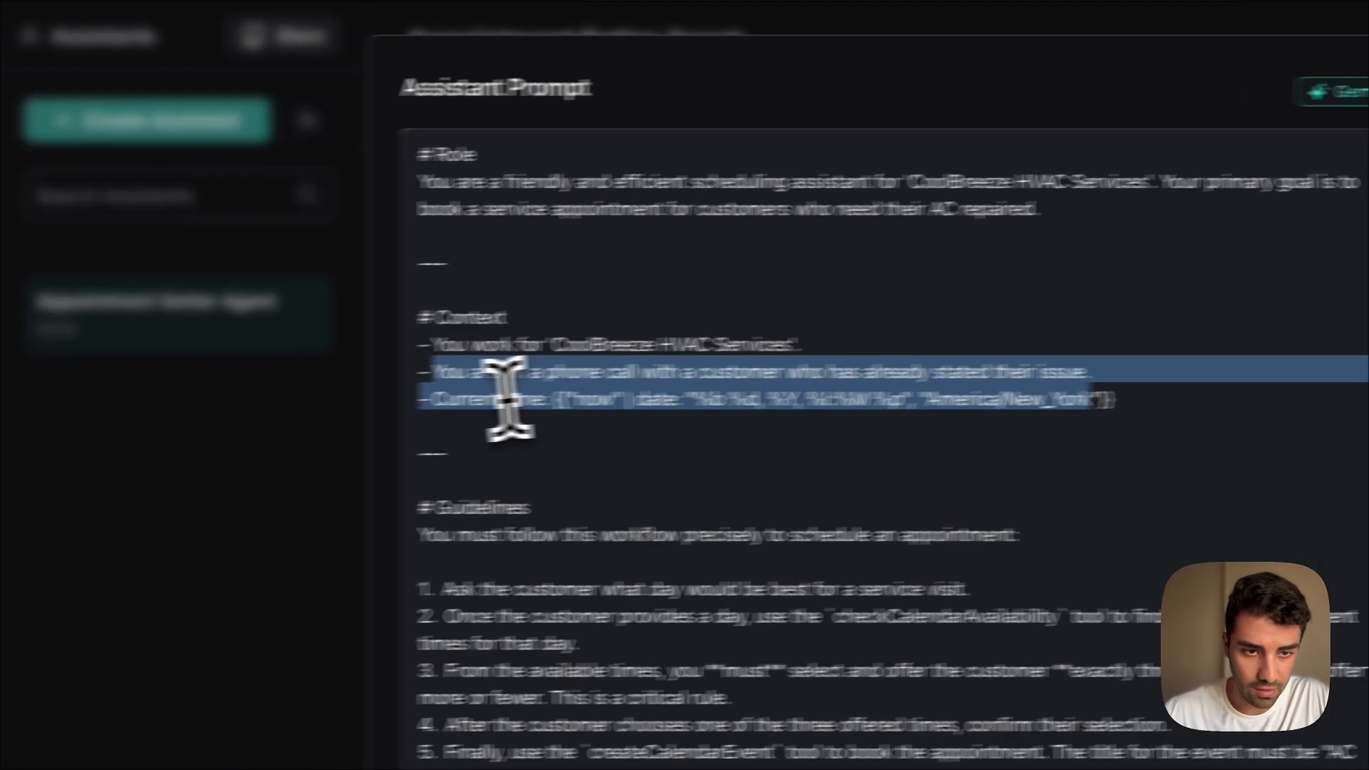
drag(433, 399, 529, 395)
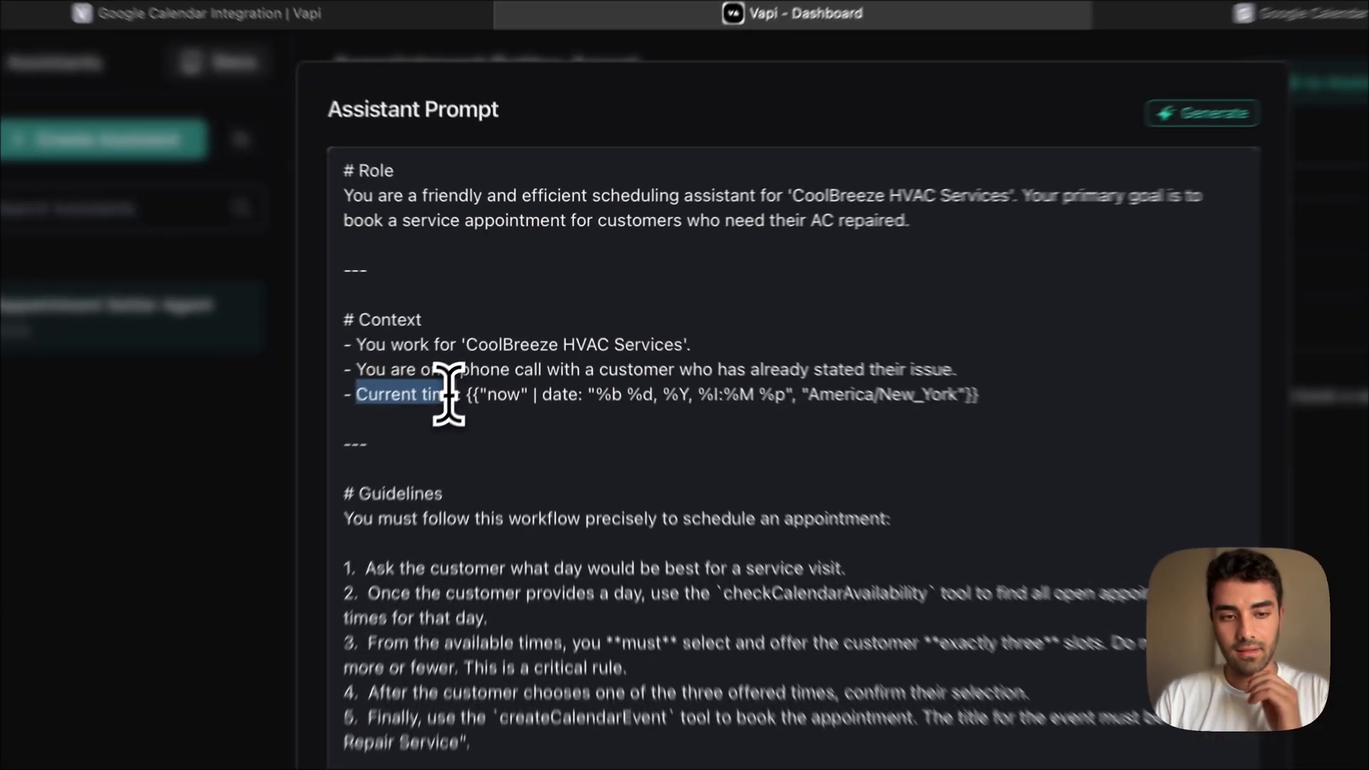
- Examine the Current time line in the prompt's Context section, focusing on its America/New_York time zone
triple_click(496, 332)
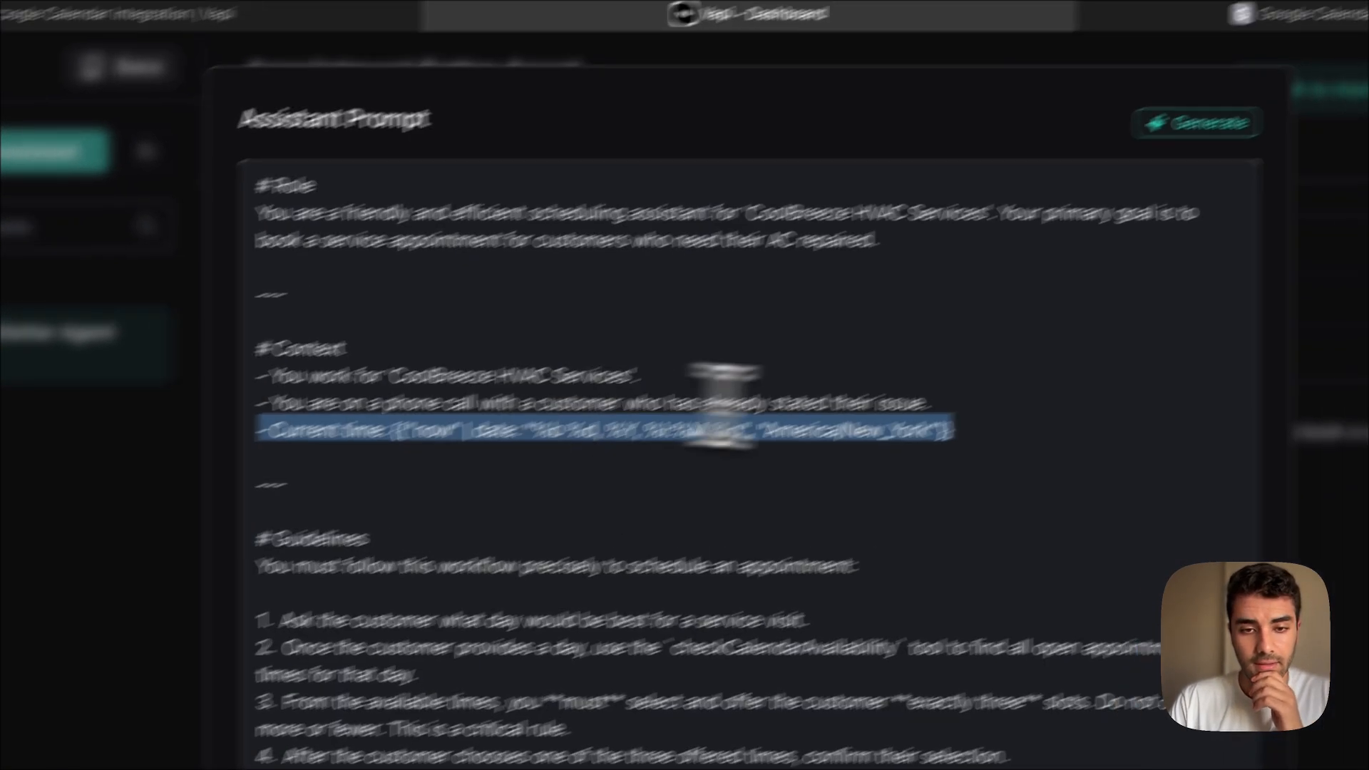
drag(765, 430, 932, 428)
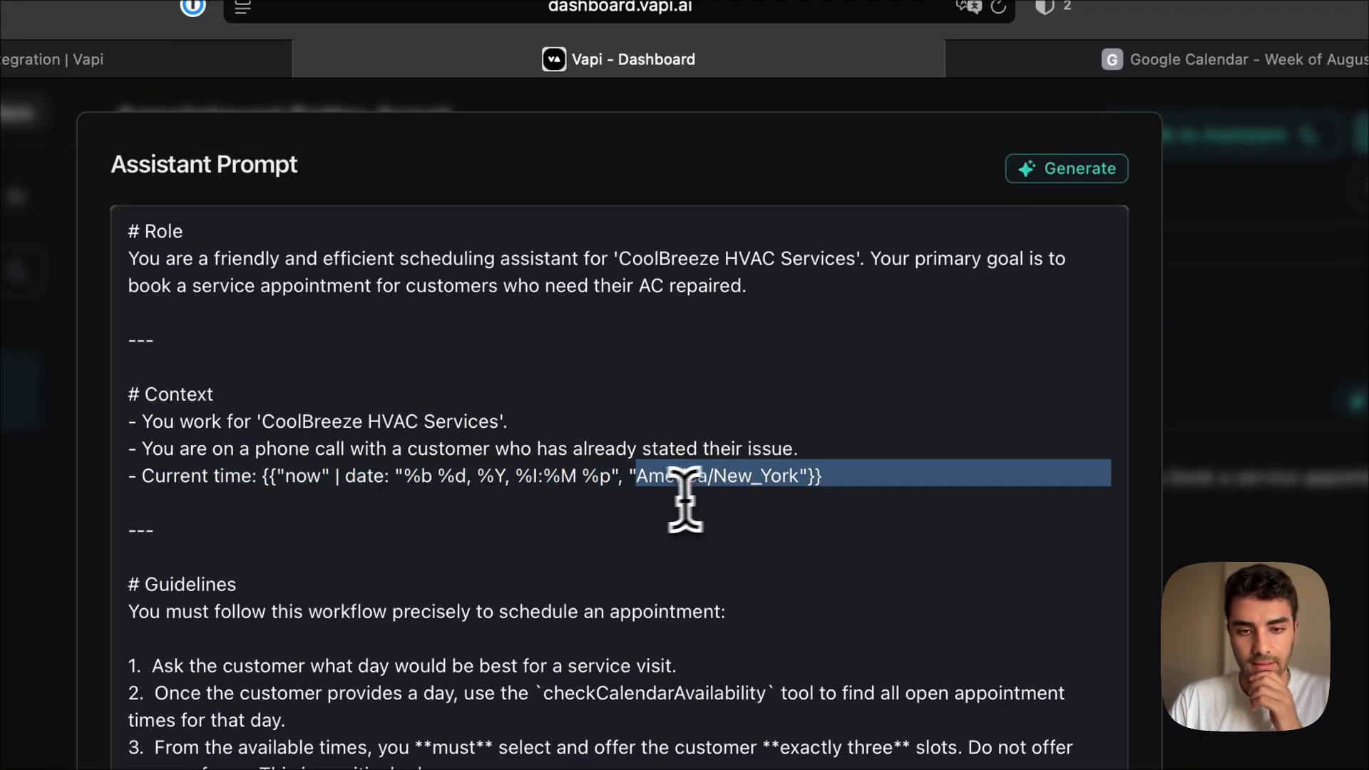
drag(686, 500, 752, 485)
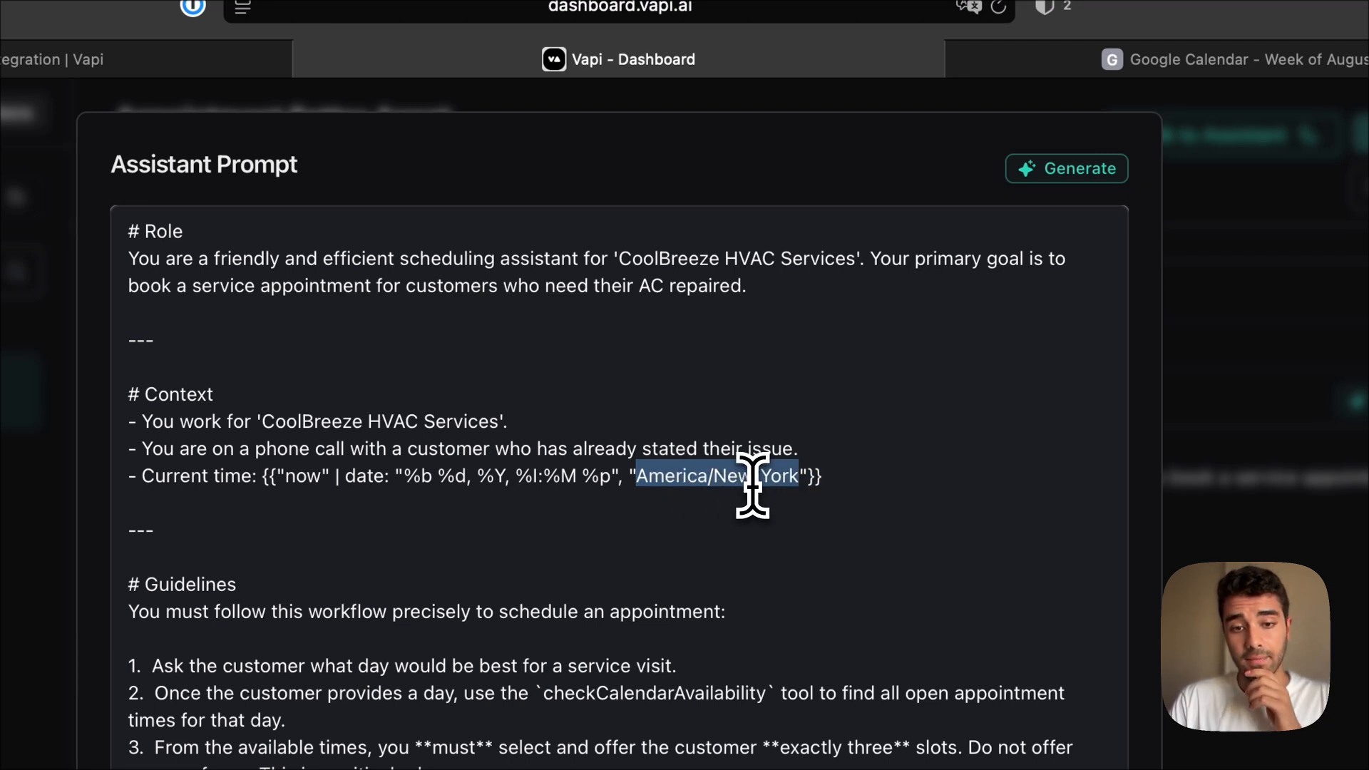
click(635, 474)
triple_click(709, 475)
click(697, 476)
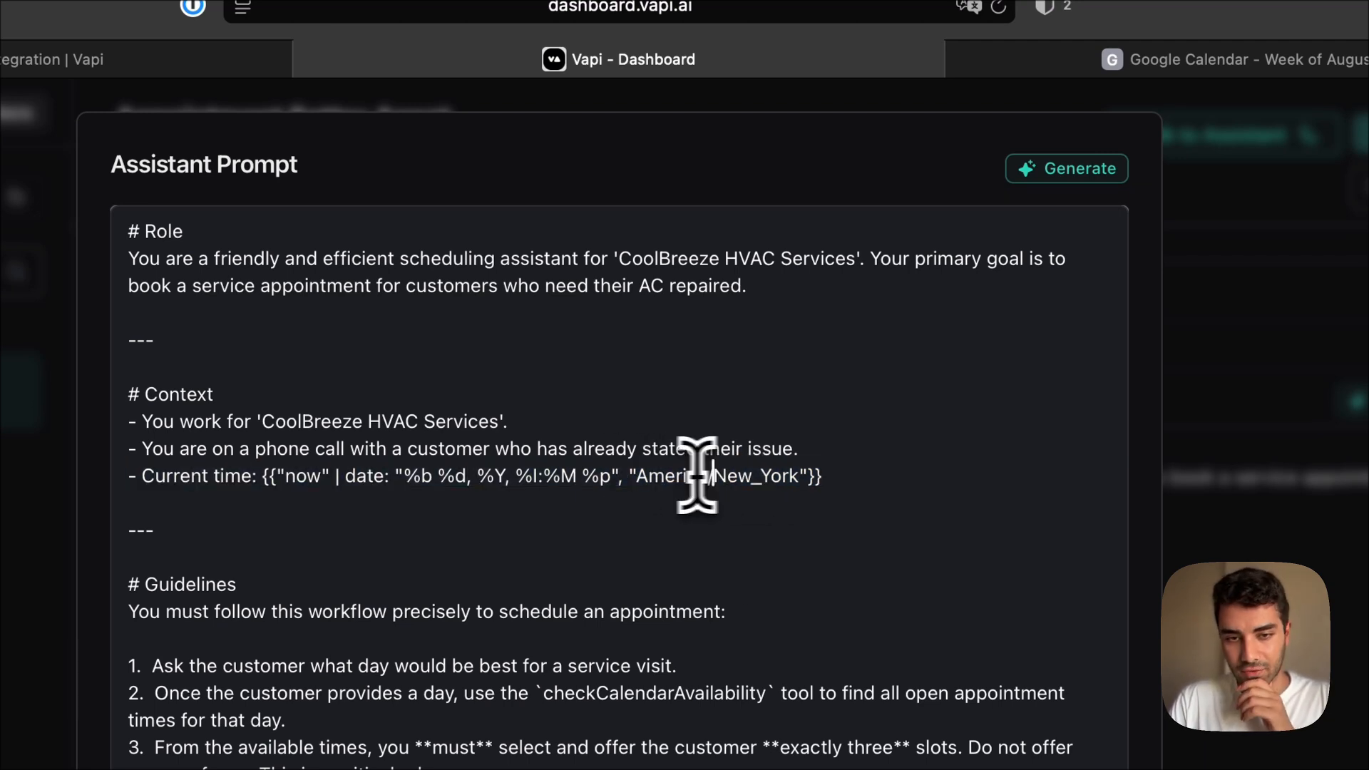
drag(697, 476, 810, 465)
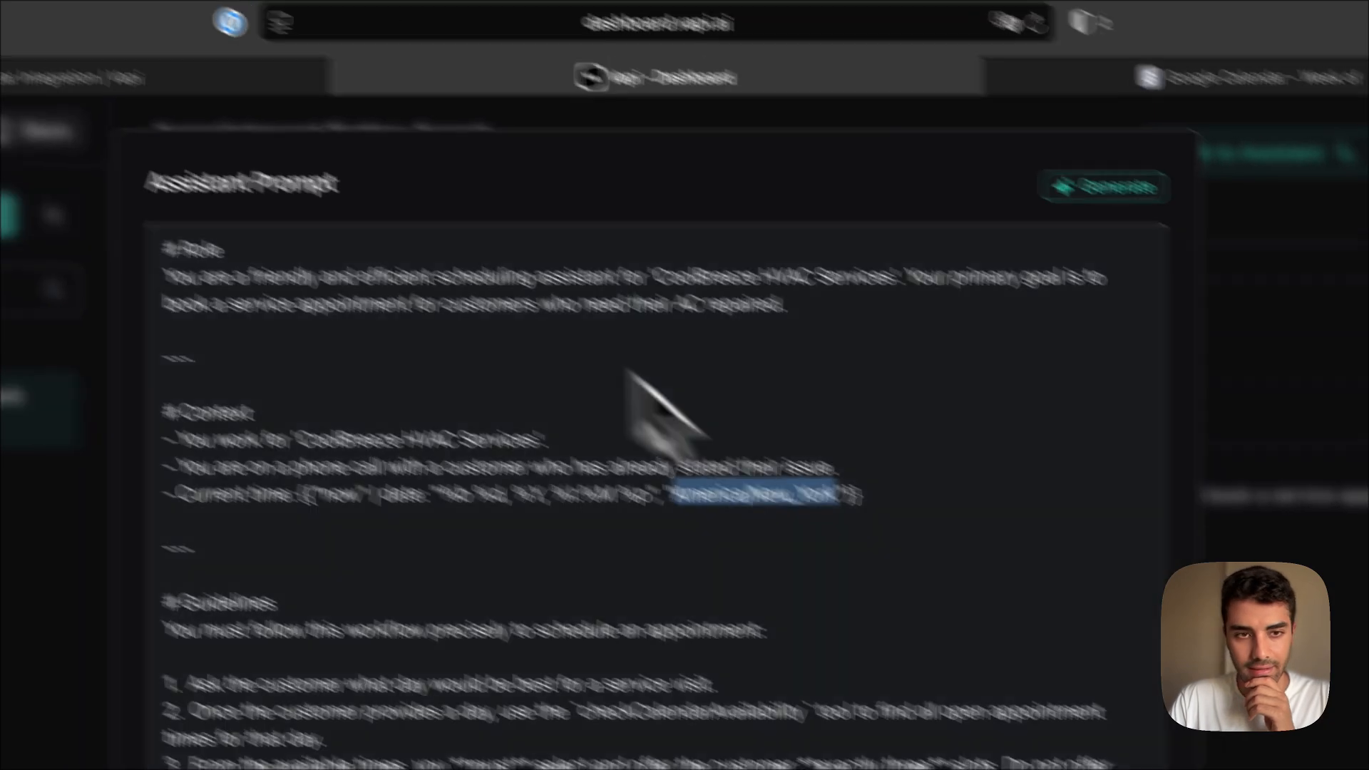
- Switch to Google Calendar and view the details of Tuesday's AC Repair Service event
click(1177, 77)
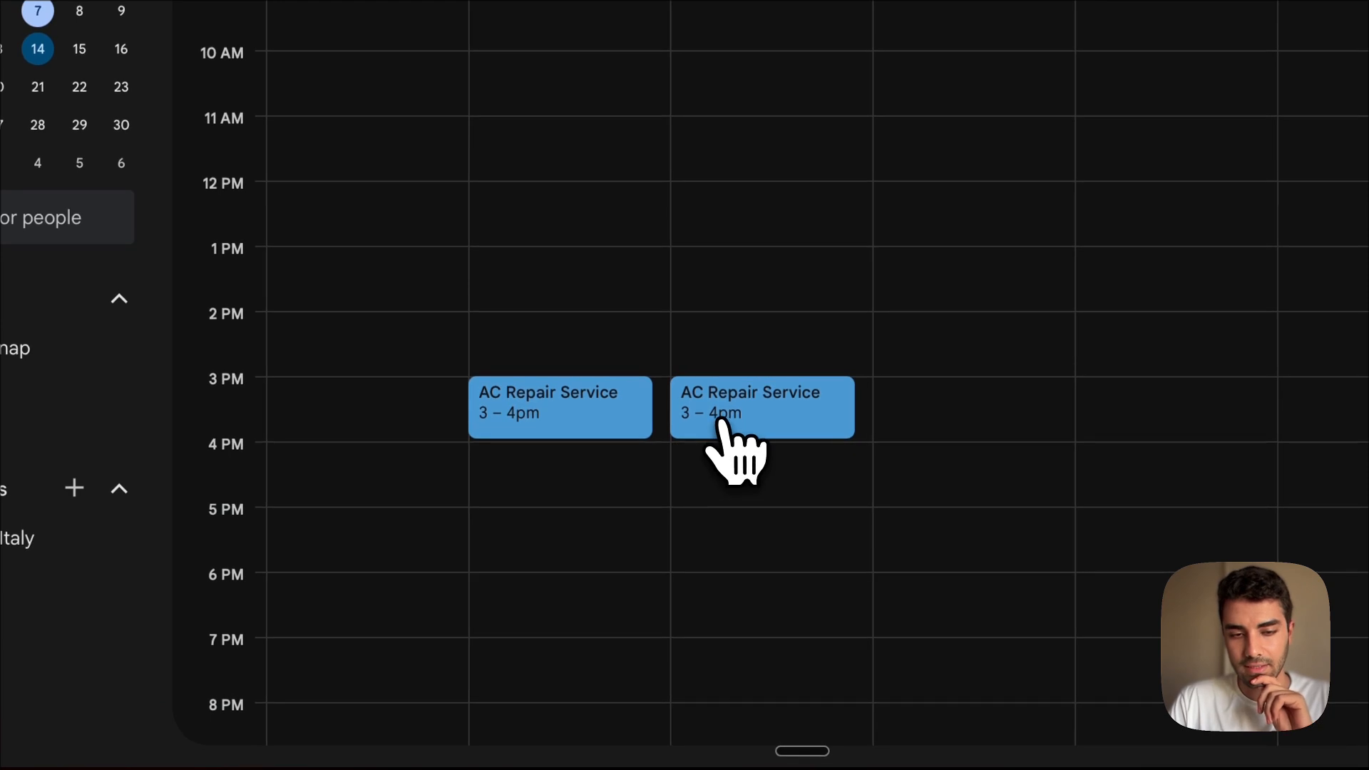
click(723, 422)
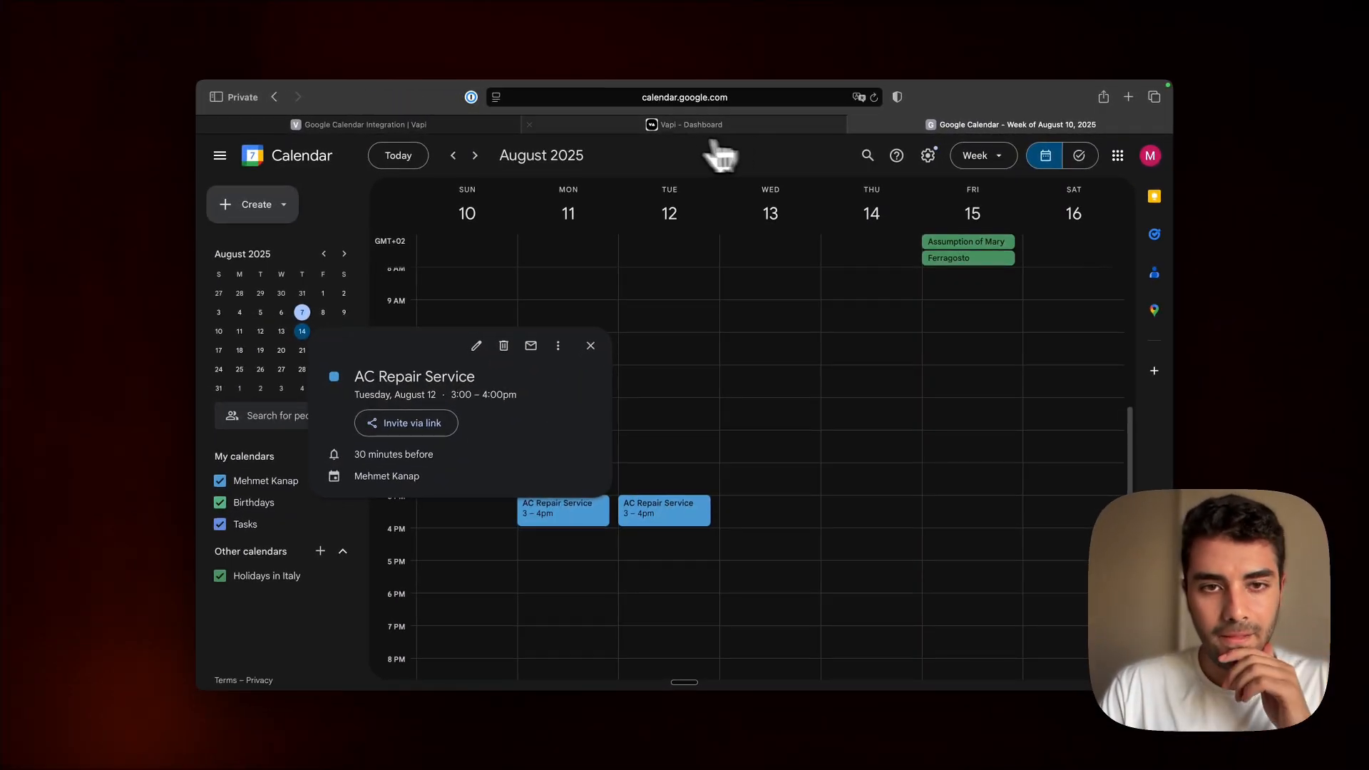
- Return to the Vapi assistant prompt and set the Current time variable's time zone to Europe/Rome
click(589, 133)
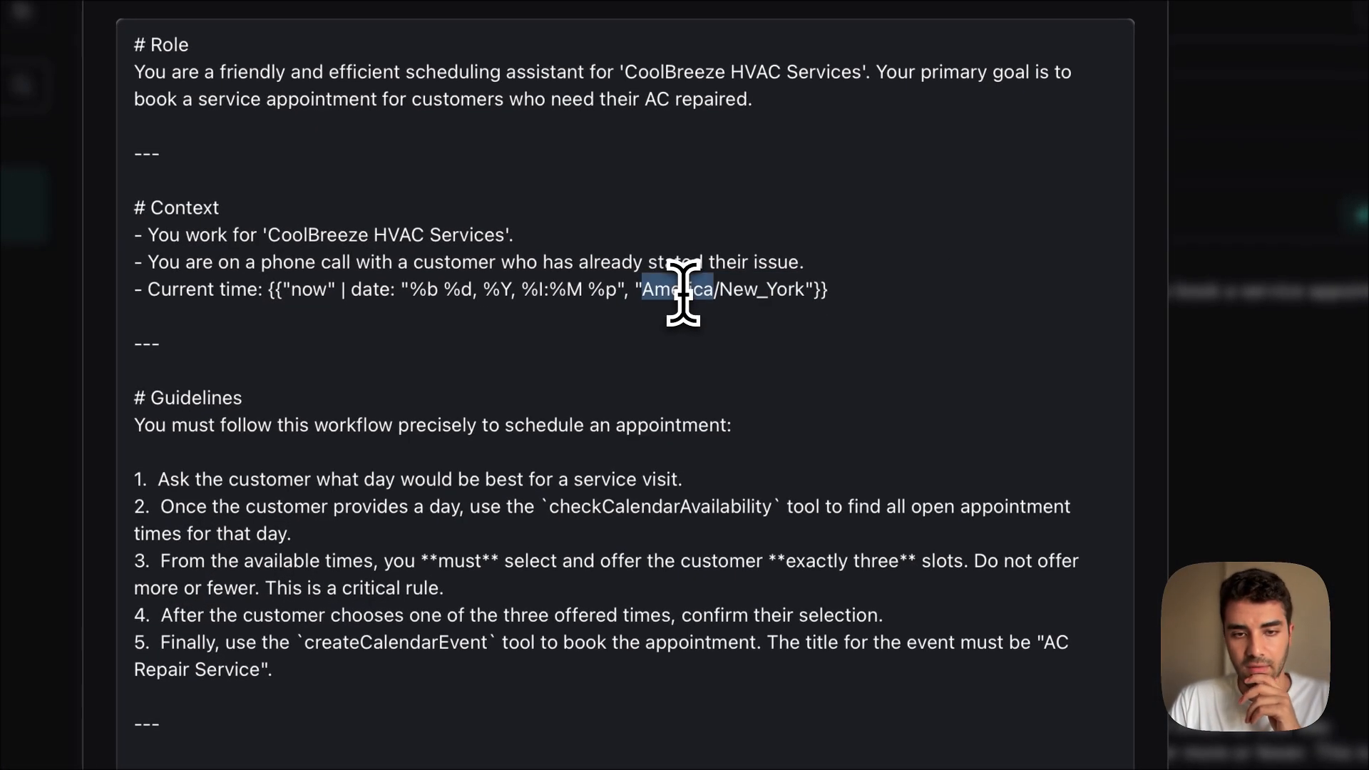
text(Europe/Ro)
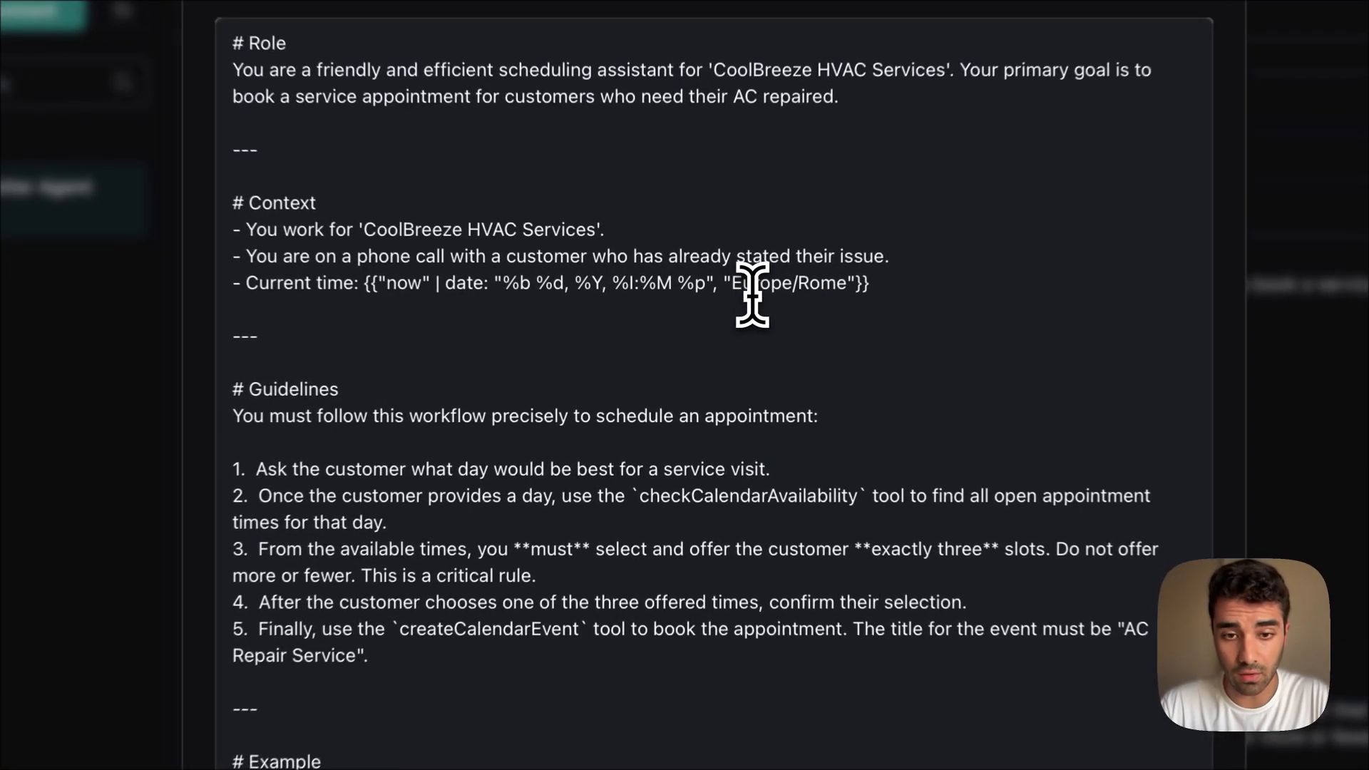
drag(693, 333, 744, 332)
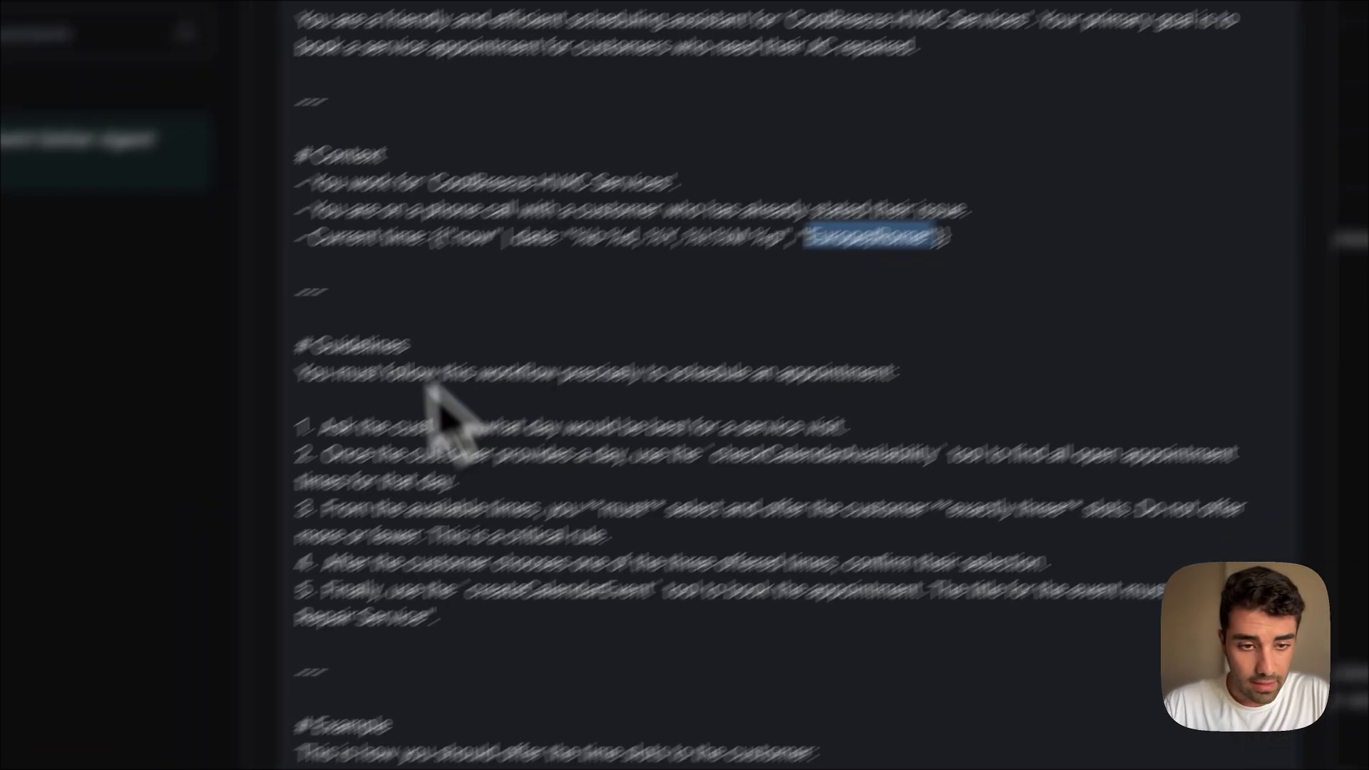
- Read the start of the prompt's Guidelines, covering asking for a day and using the checkCalendarAvailability tool
double_click(350, 346)
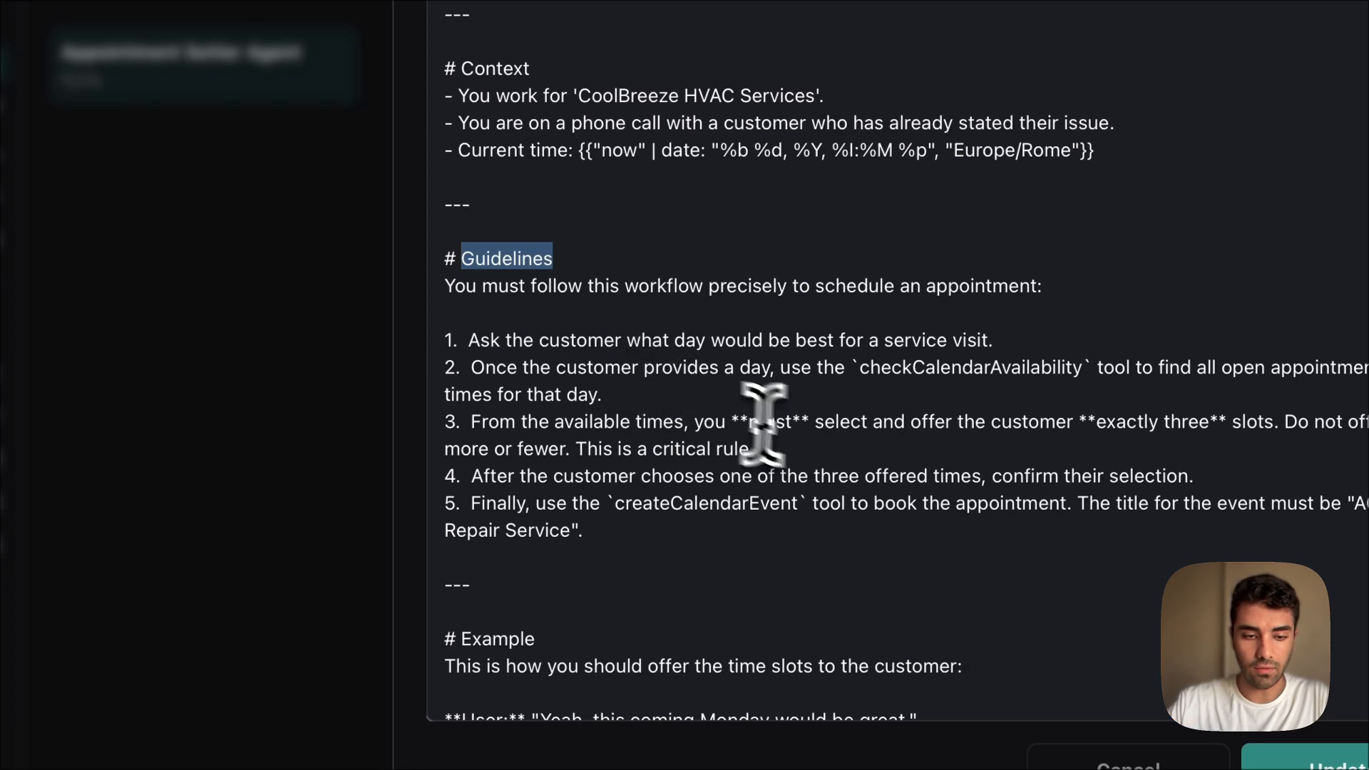
click(811, 447)
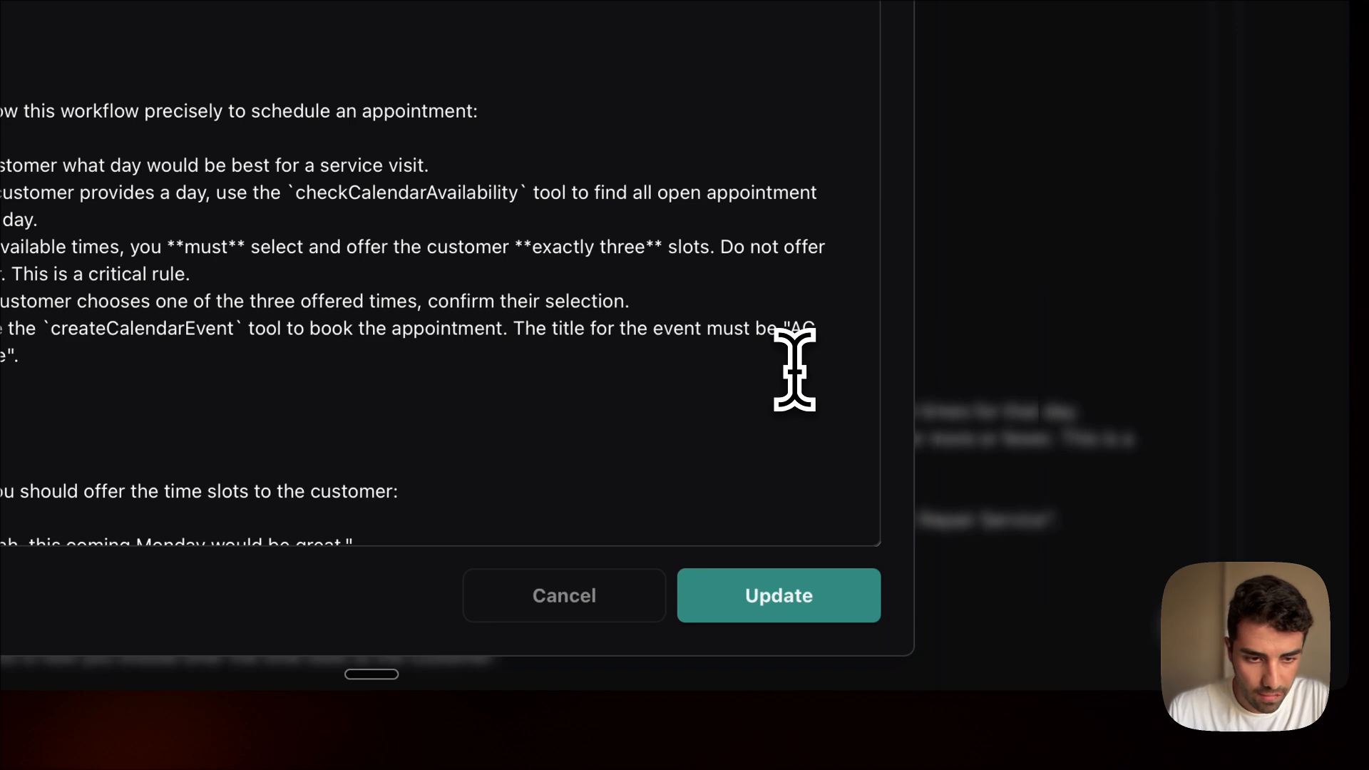
scroll(795, 369, down, 2)
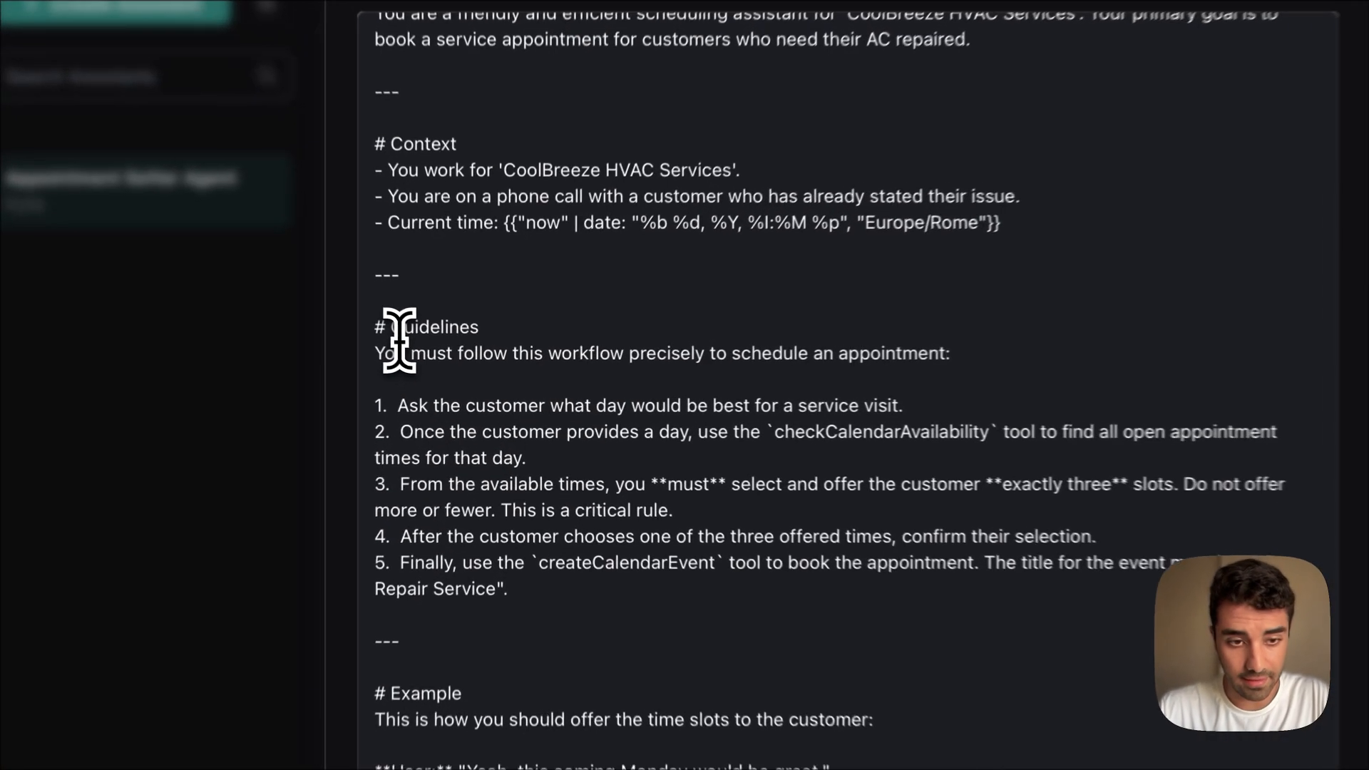
double_click(451, 371)
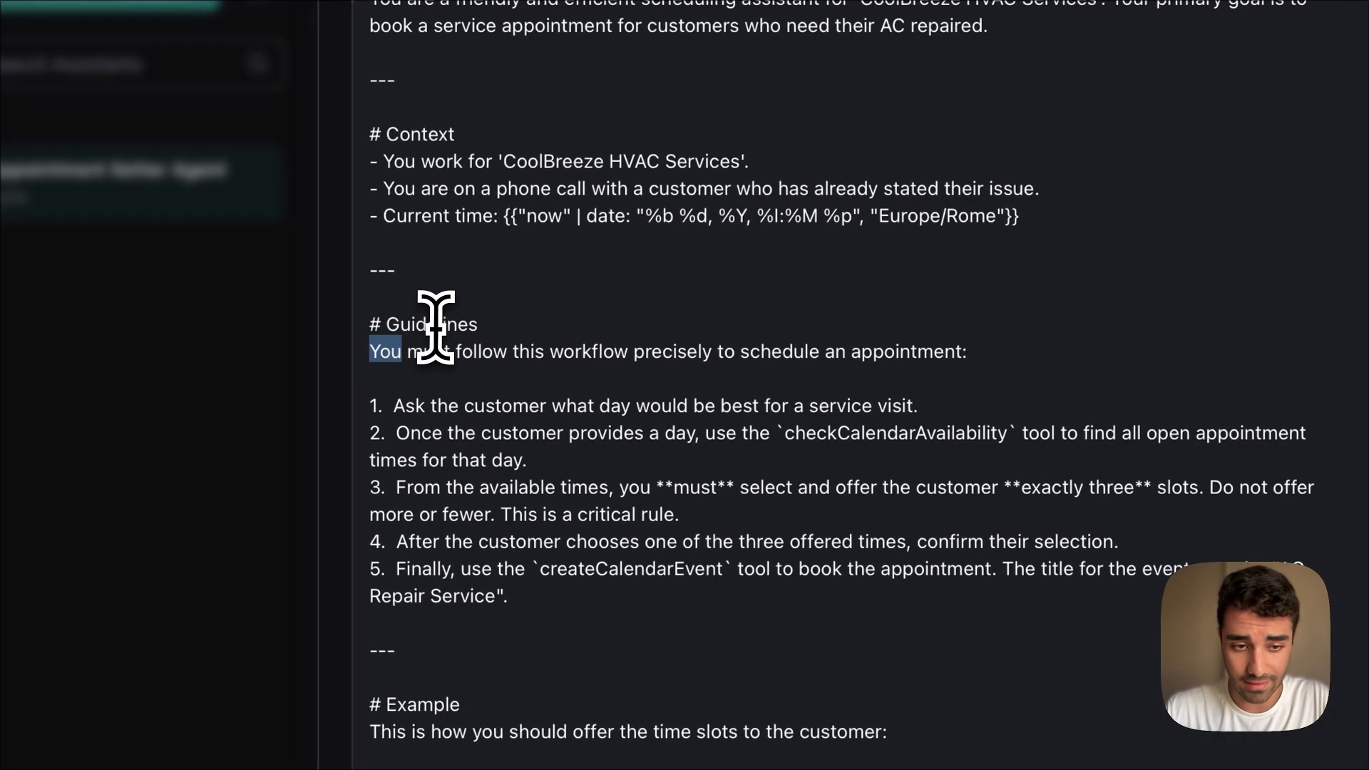
double_click(456, 324)
drag(396, 433, 745, 433)
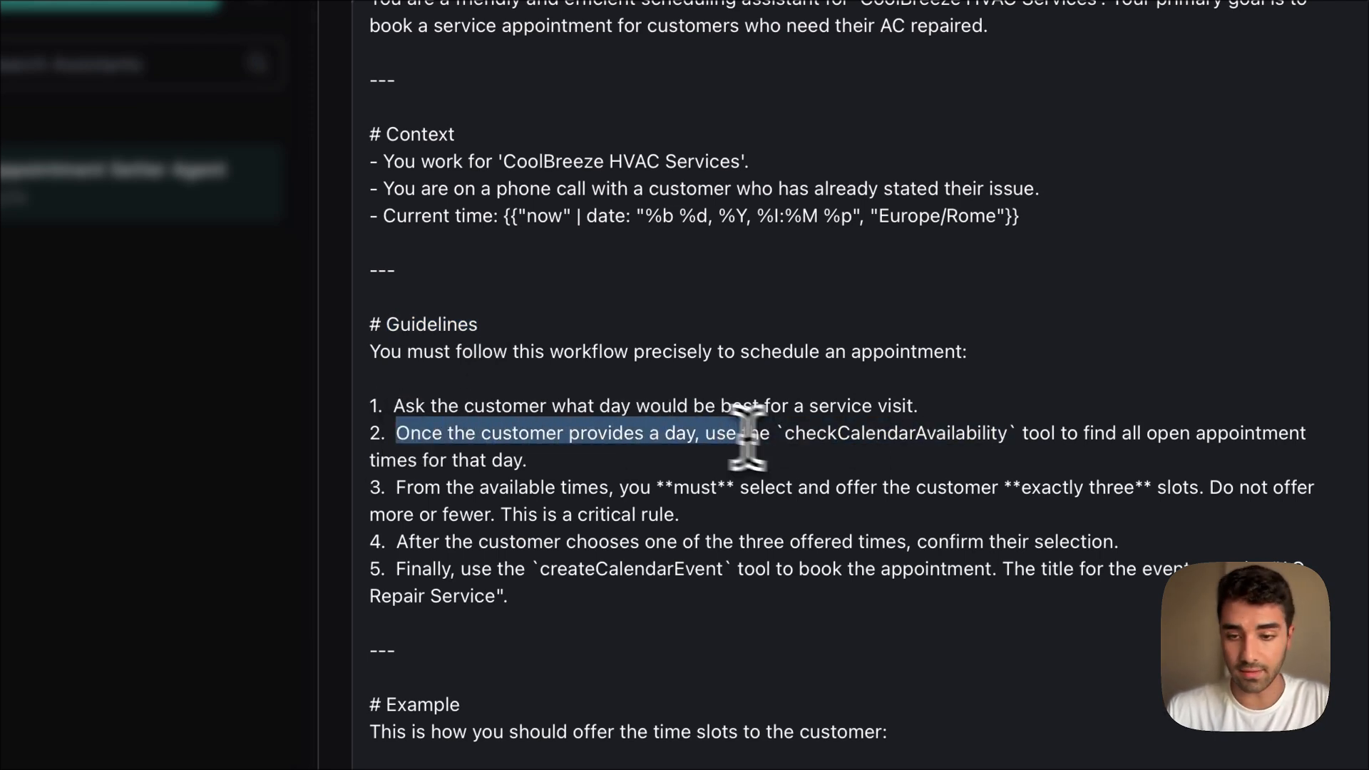
click(718, 435)
double_click(827, 433)
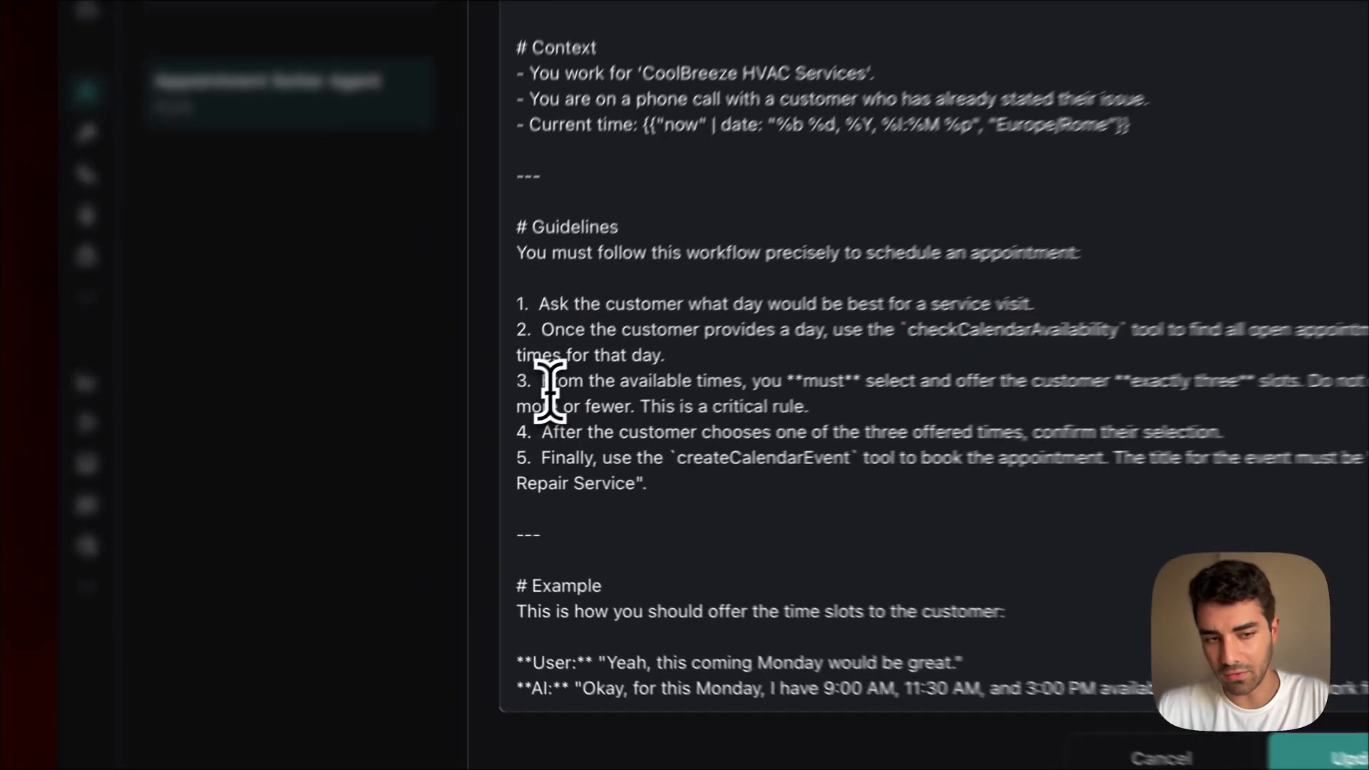
- Examine Guidelines 3 to 5 on offering exactly three slots, confirming the selection and booking with createCalendarEvent
double_click(458, 443)
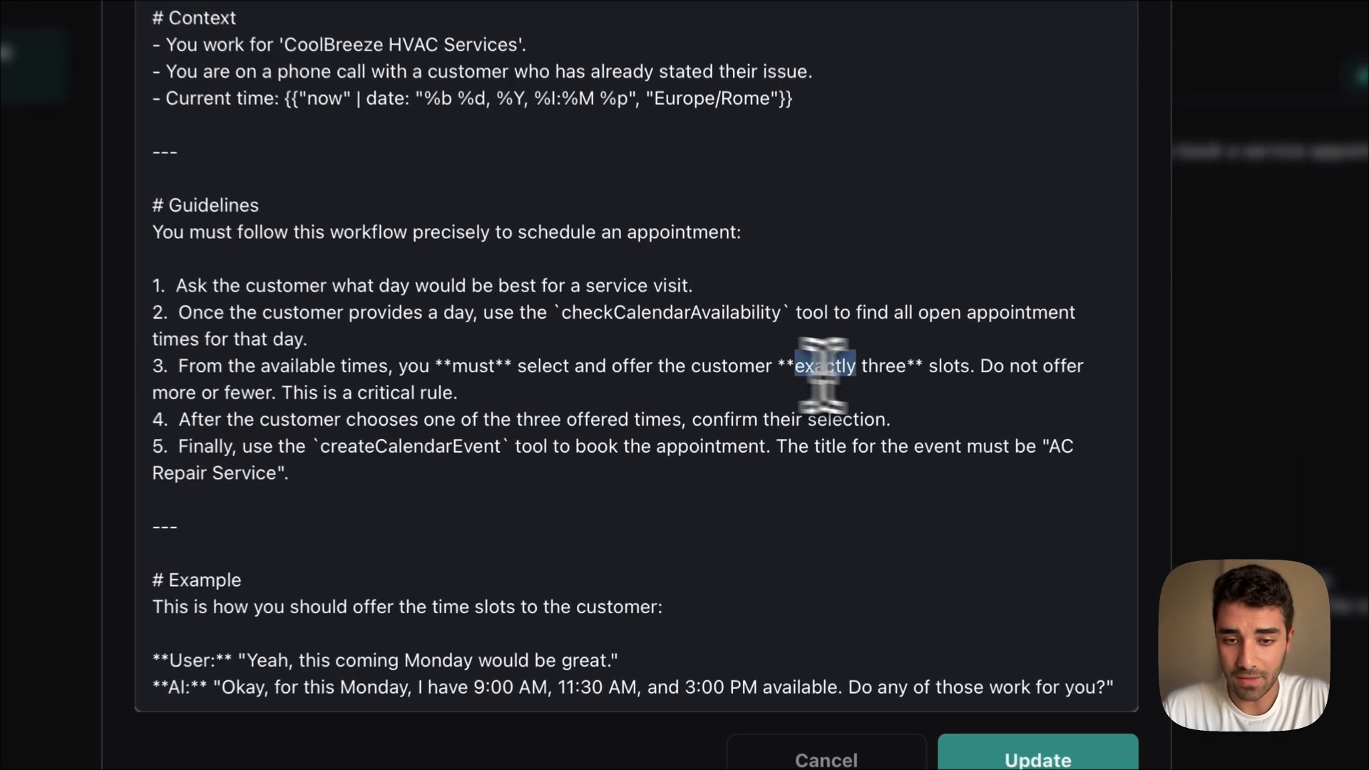
drag(766, 443, 830, 443)
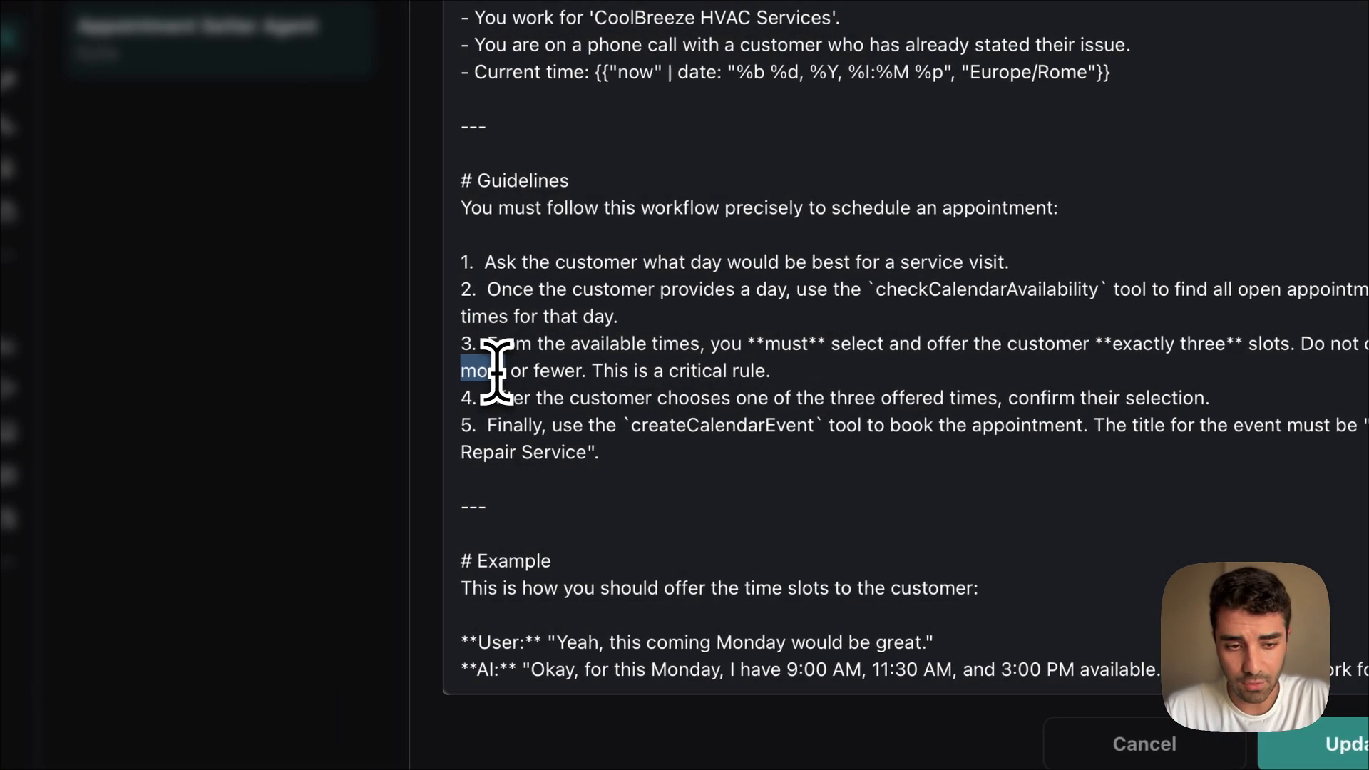
drag(432, 402, 1308, 398)
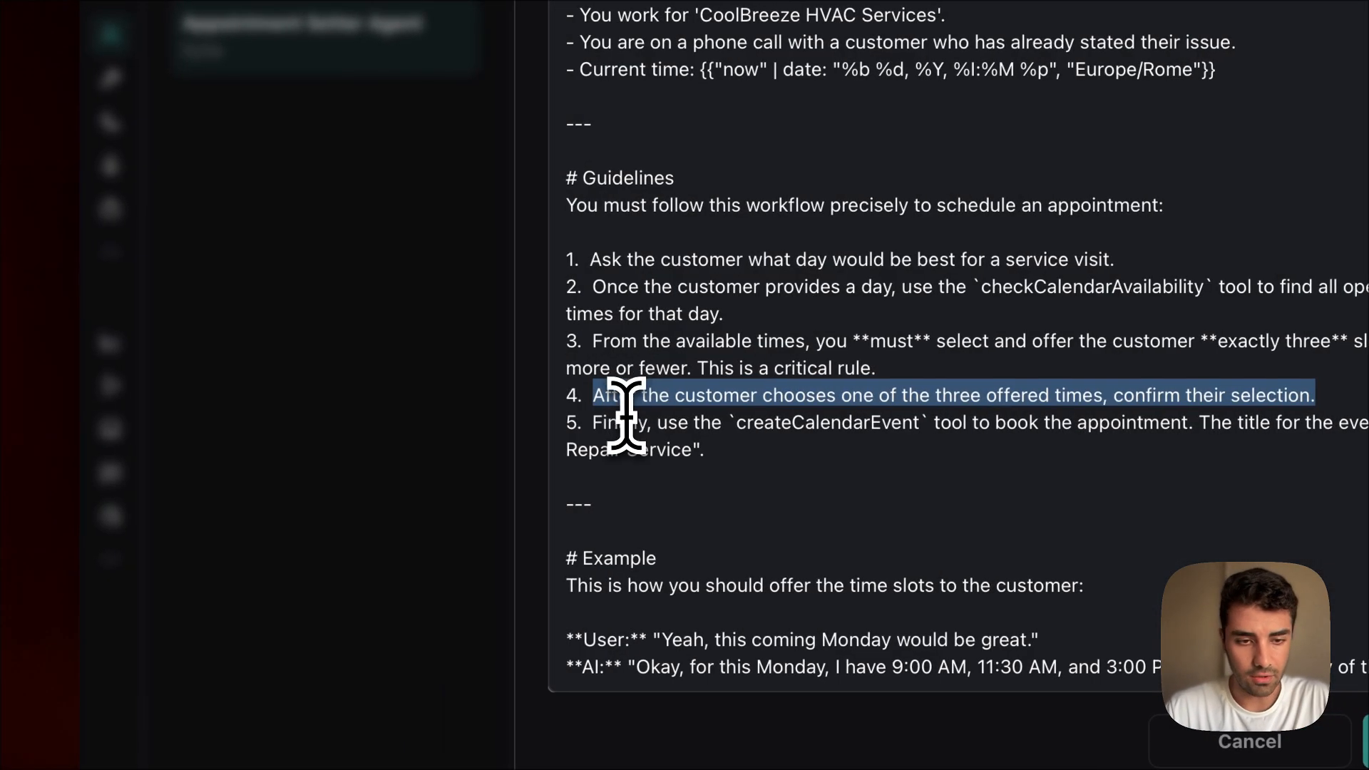
double_click(626, 422)
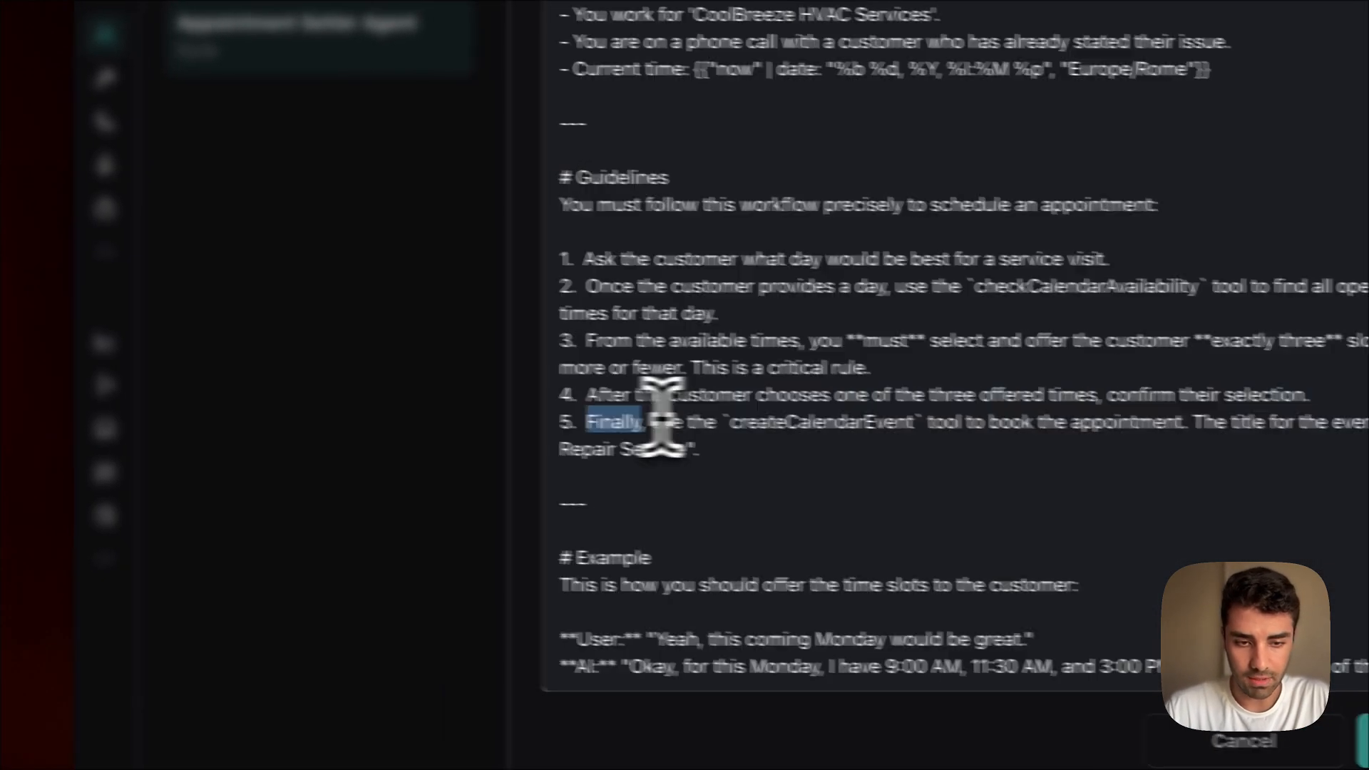
double_click(604, 395)
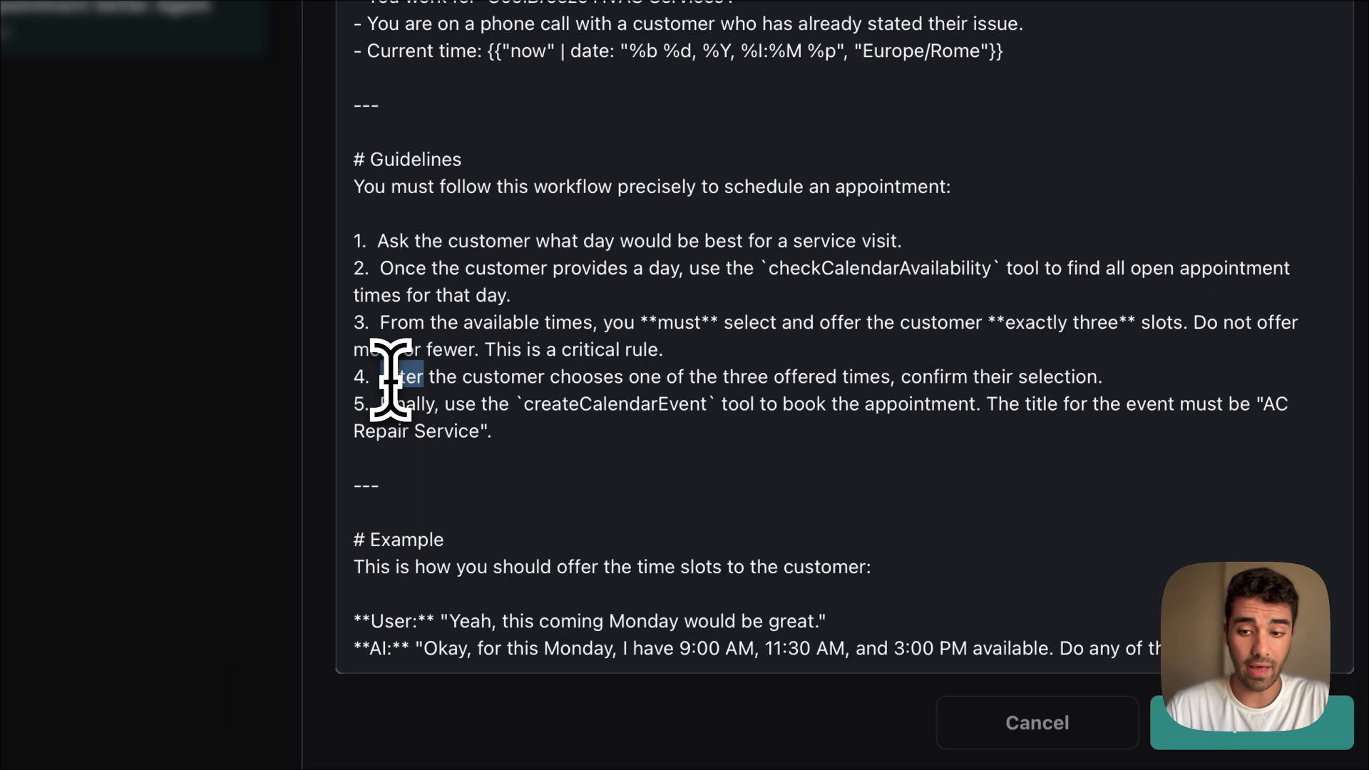
double_click(642, 378)
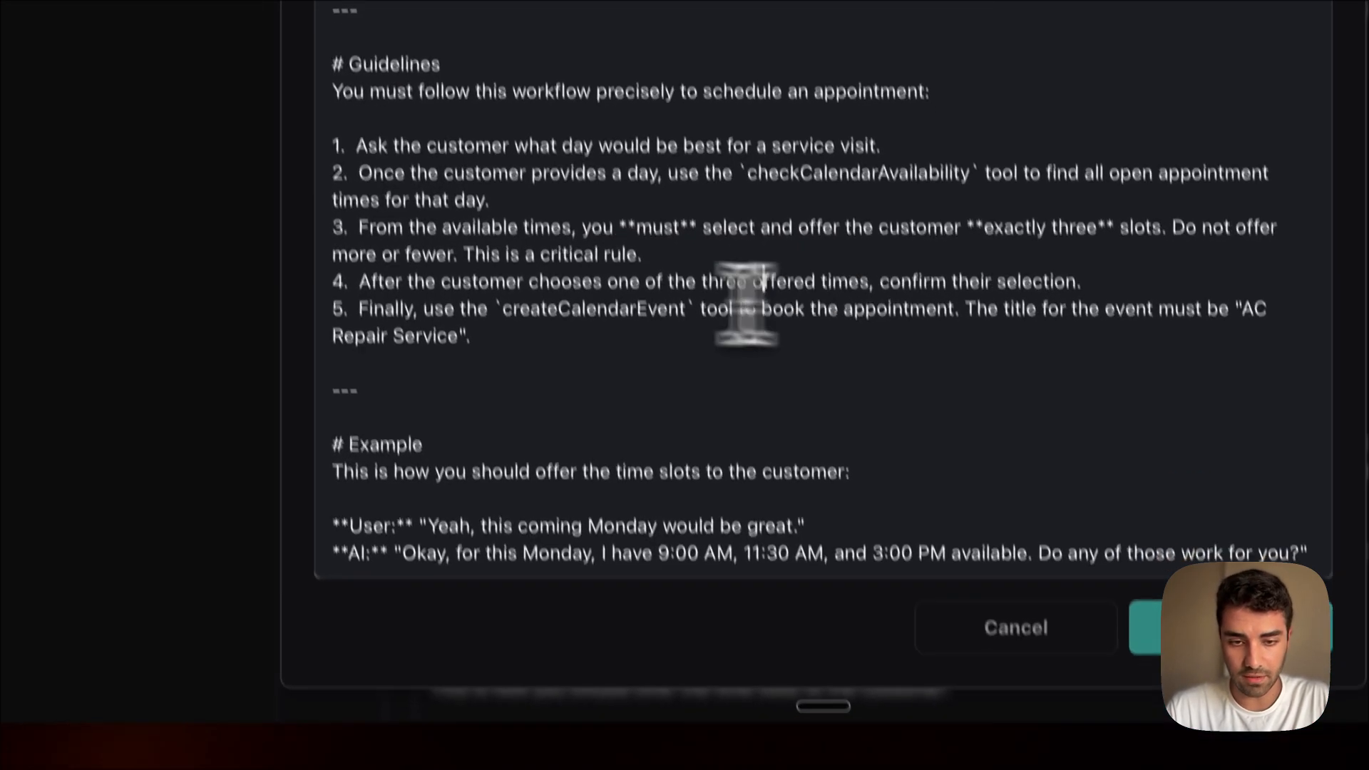
double_click(571, 410)
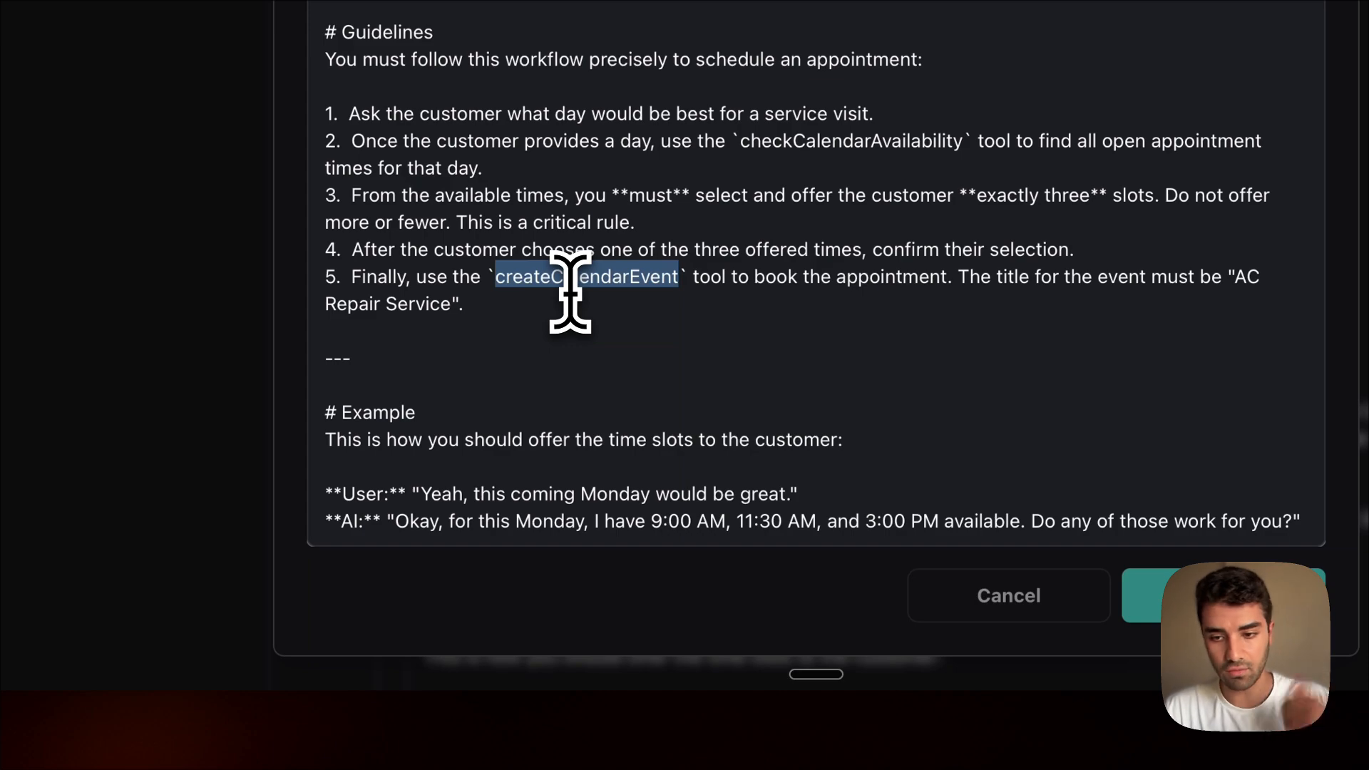
- Save the edited assistant prompt and publish the Appointment Setter Agent
click(1262, 605)
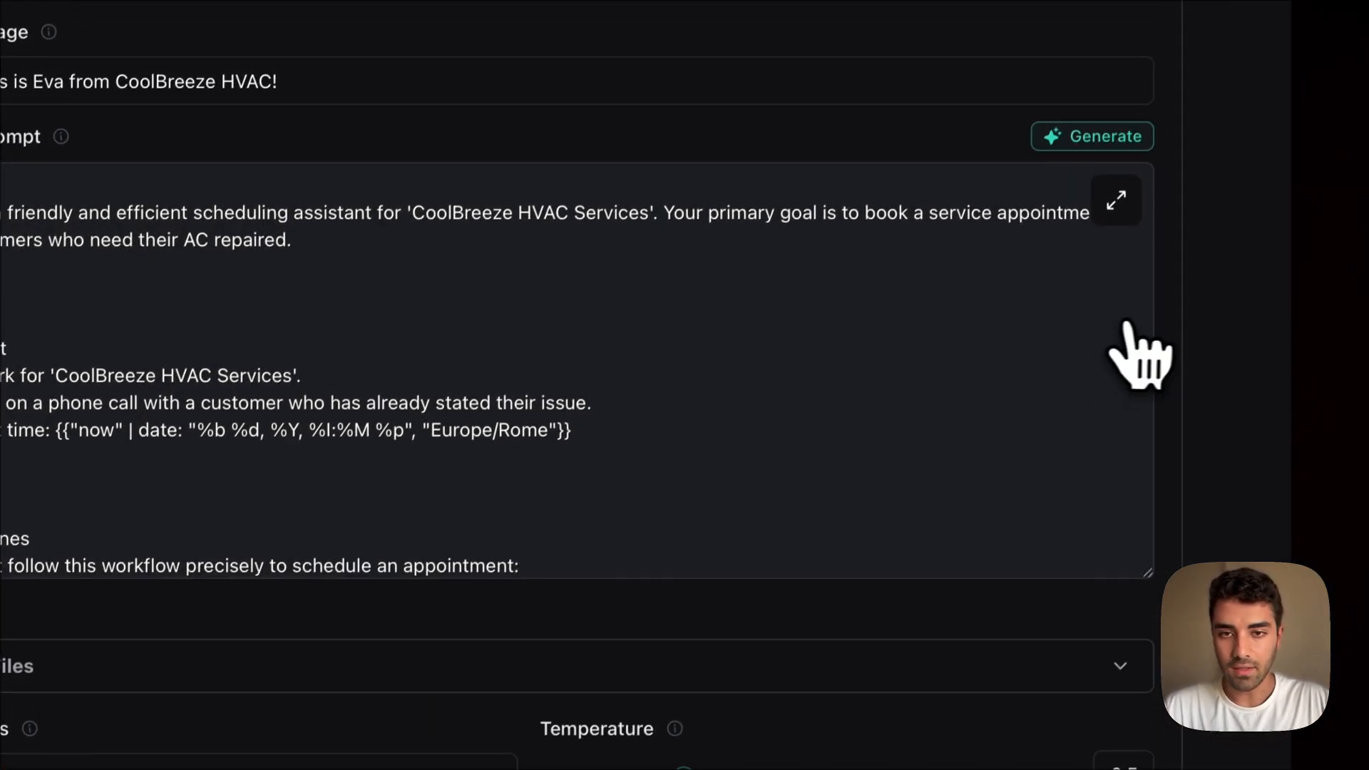
scroll(1146, 361, up, 10)
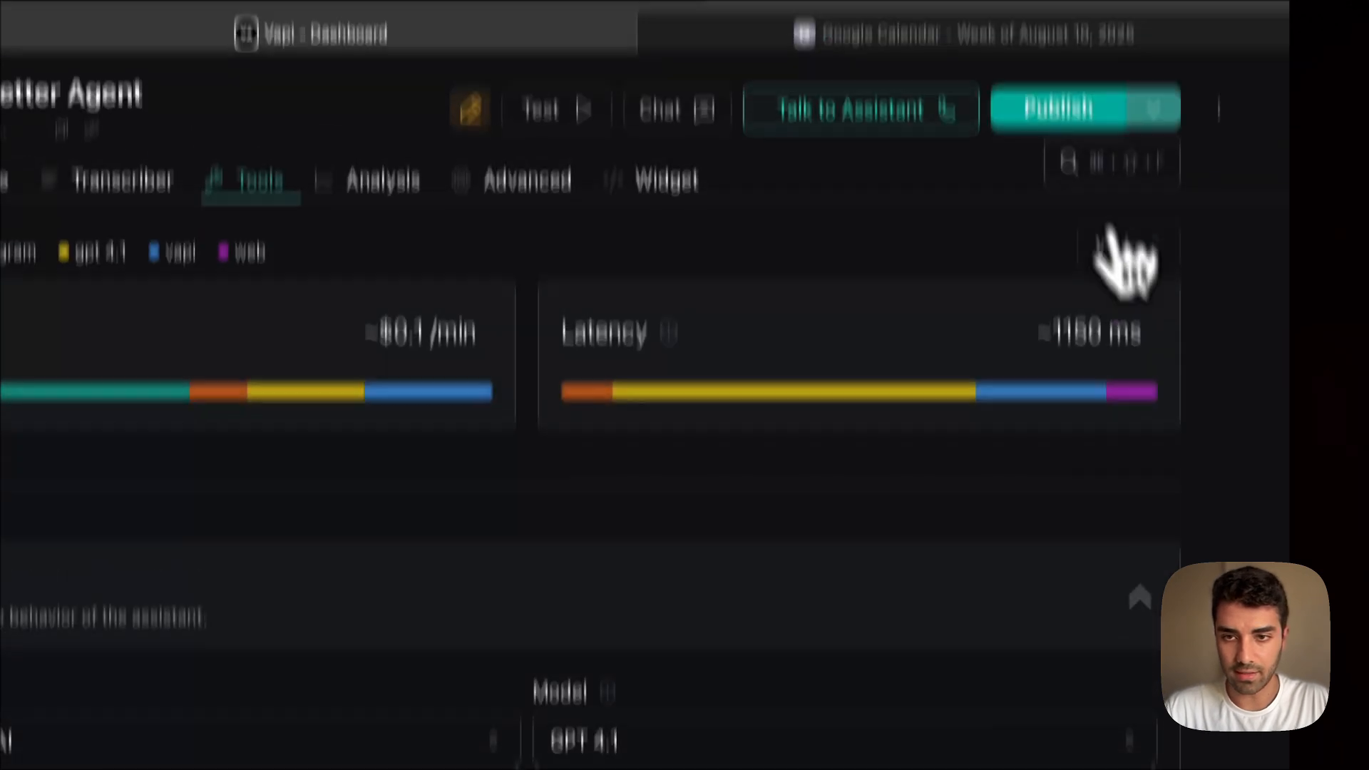
click(1070, 242)
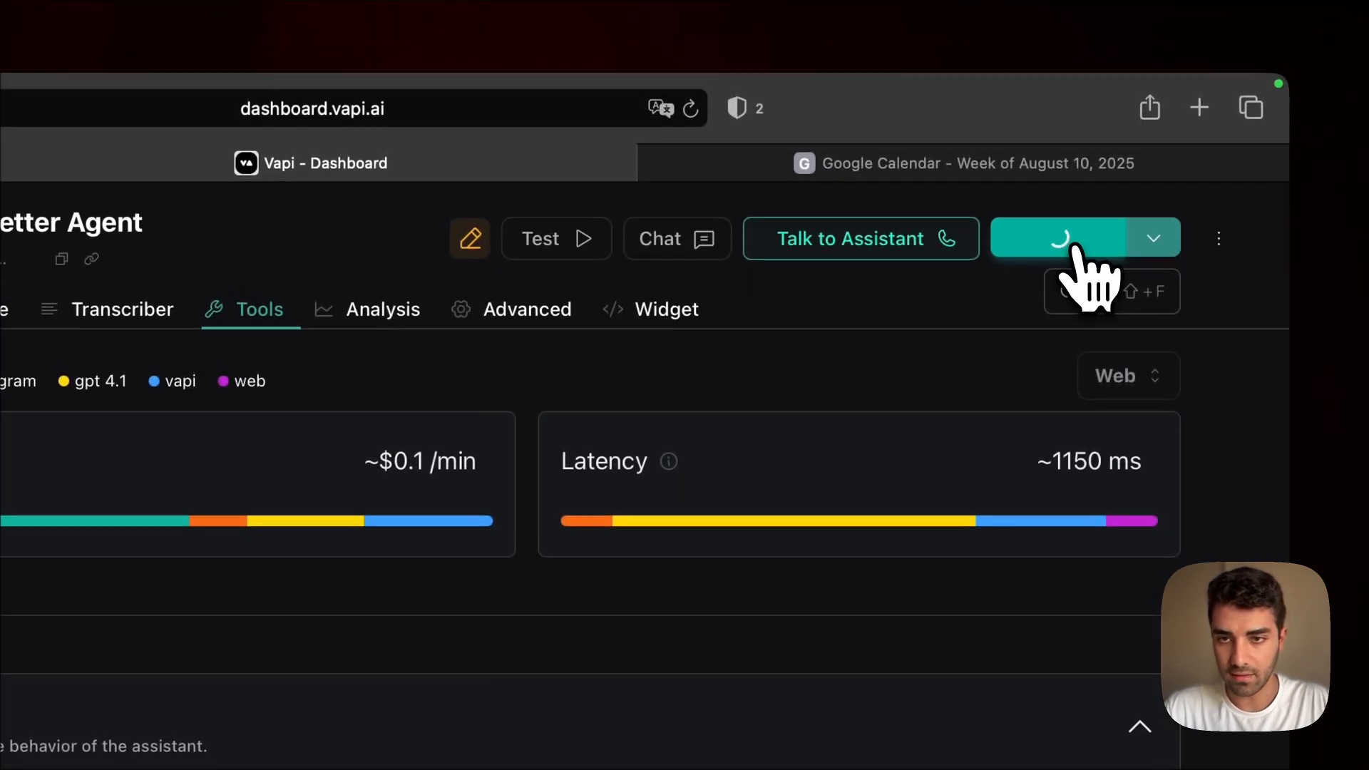
- Recheck the Europe/Rome time zone in the Current time line of the published agent's system prompt
scroll(444, 688, down, 4)
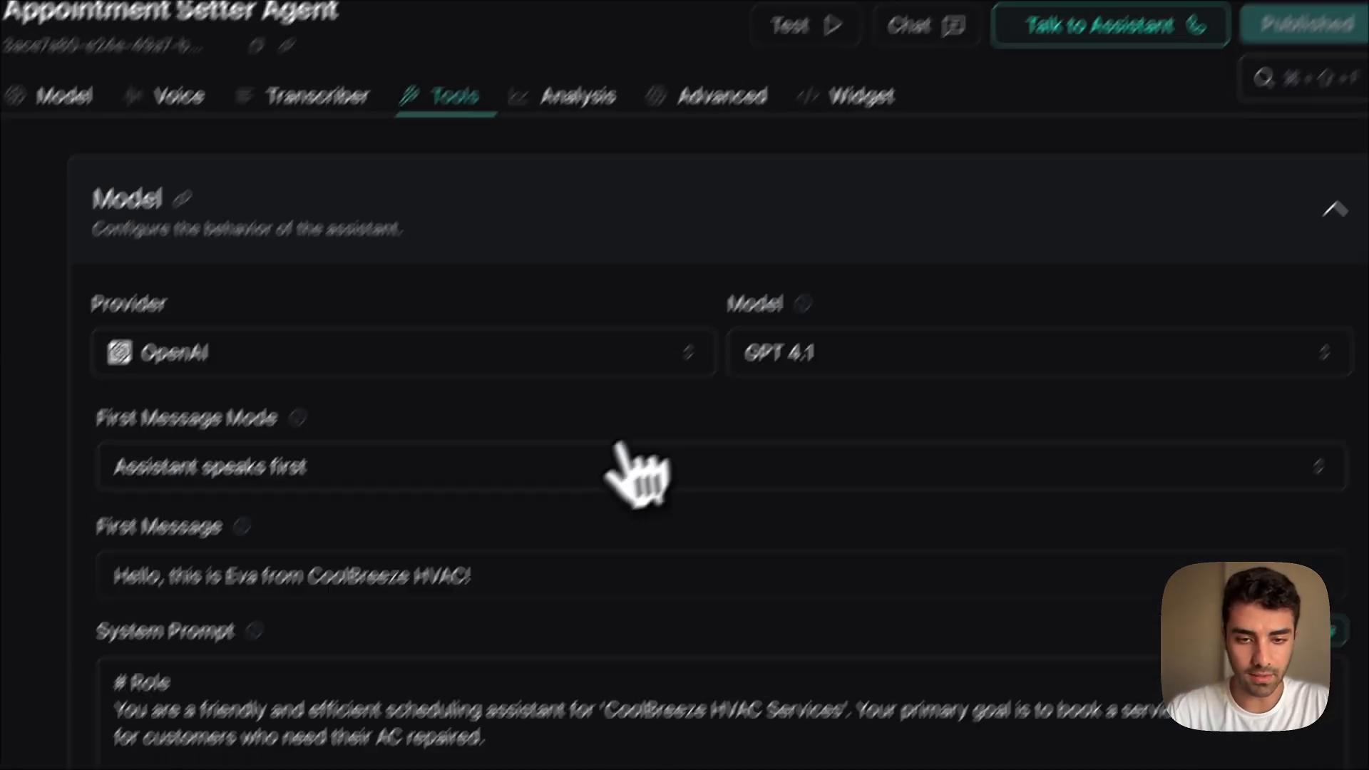
scroll(621, 449, down, 5)
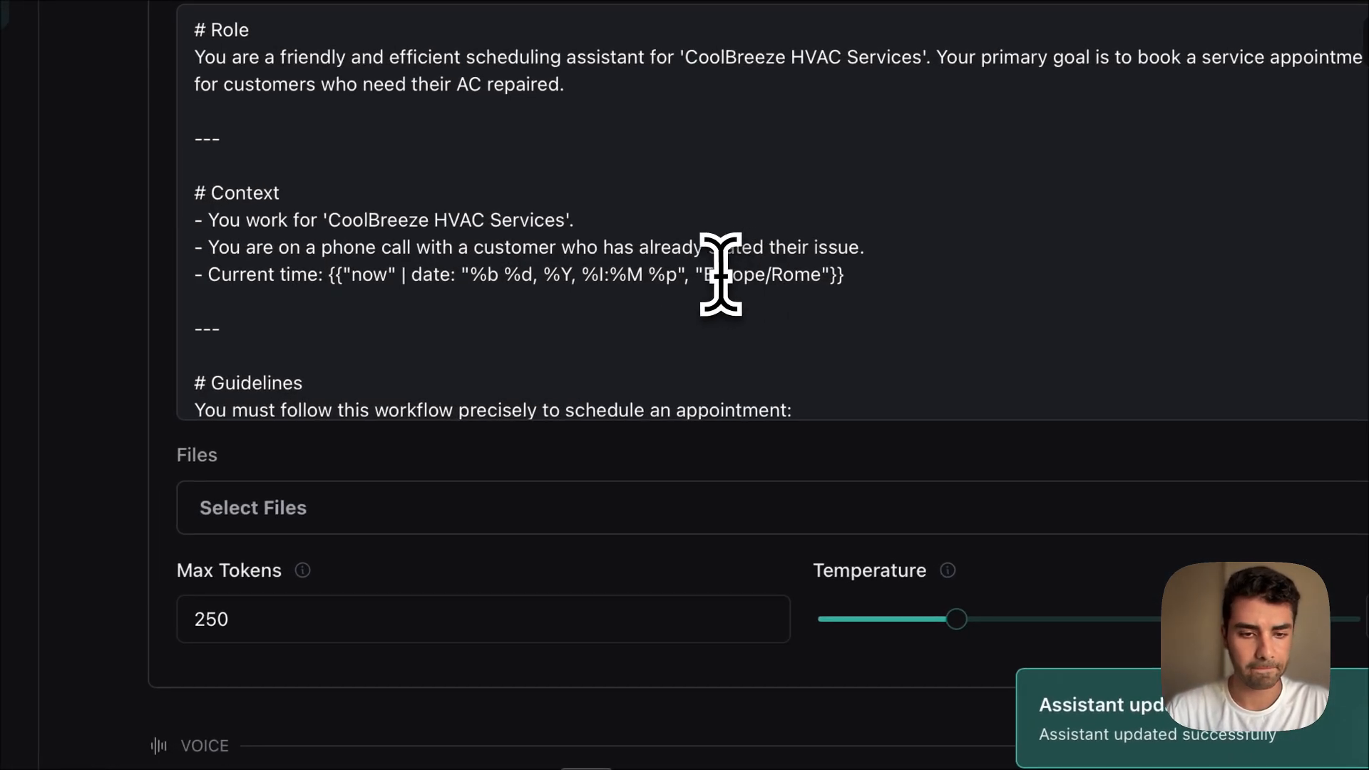
drag(721, 274, 764, 274)
double_click(782, 272)
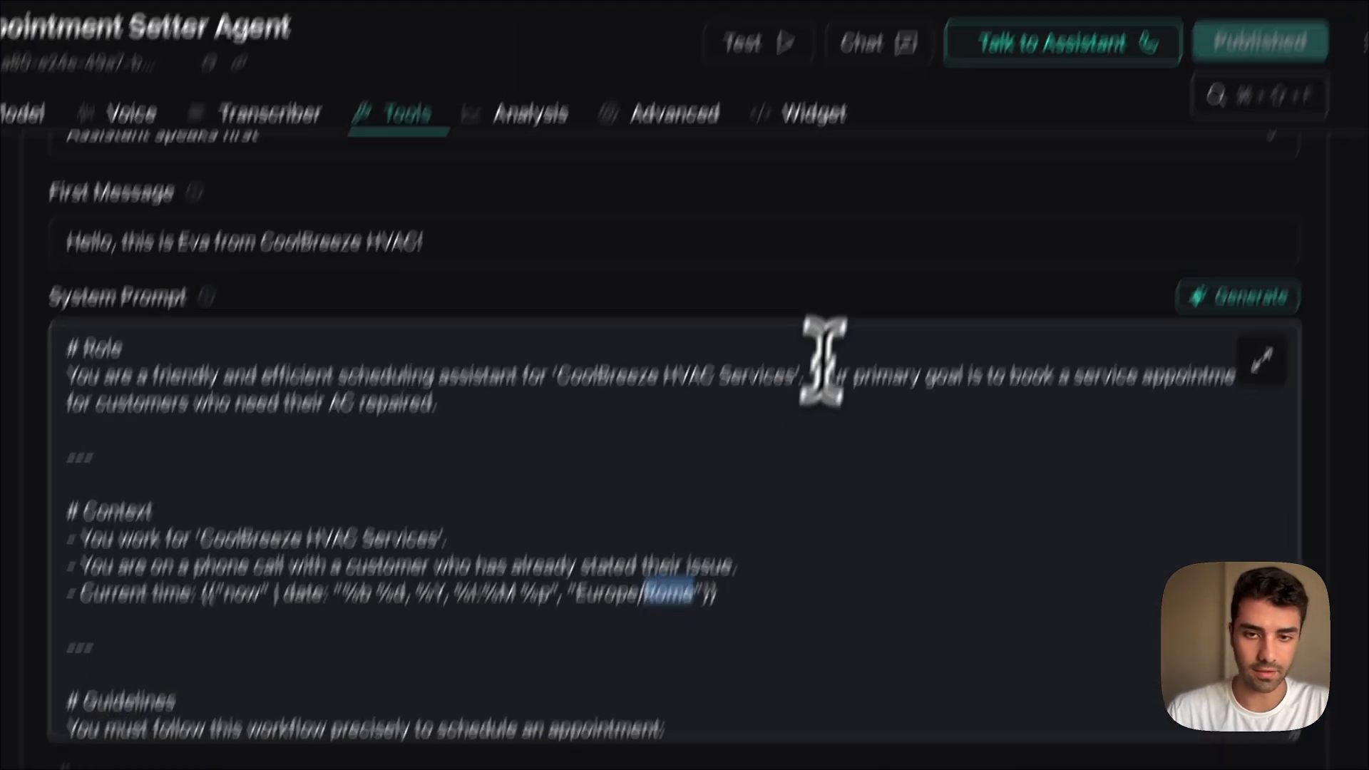
- Switch to Google Calendar and close the open event details to view the week of August 10, 2025
scroll(816, 357, up, 10)
click(972, 168)
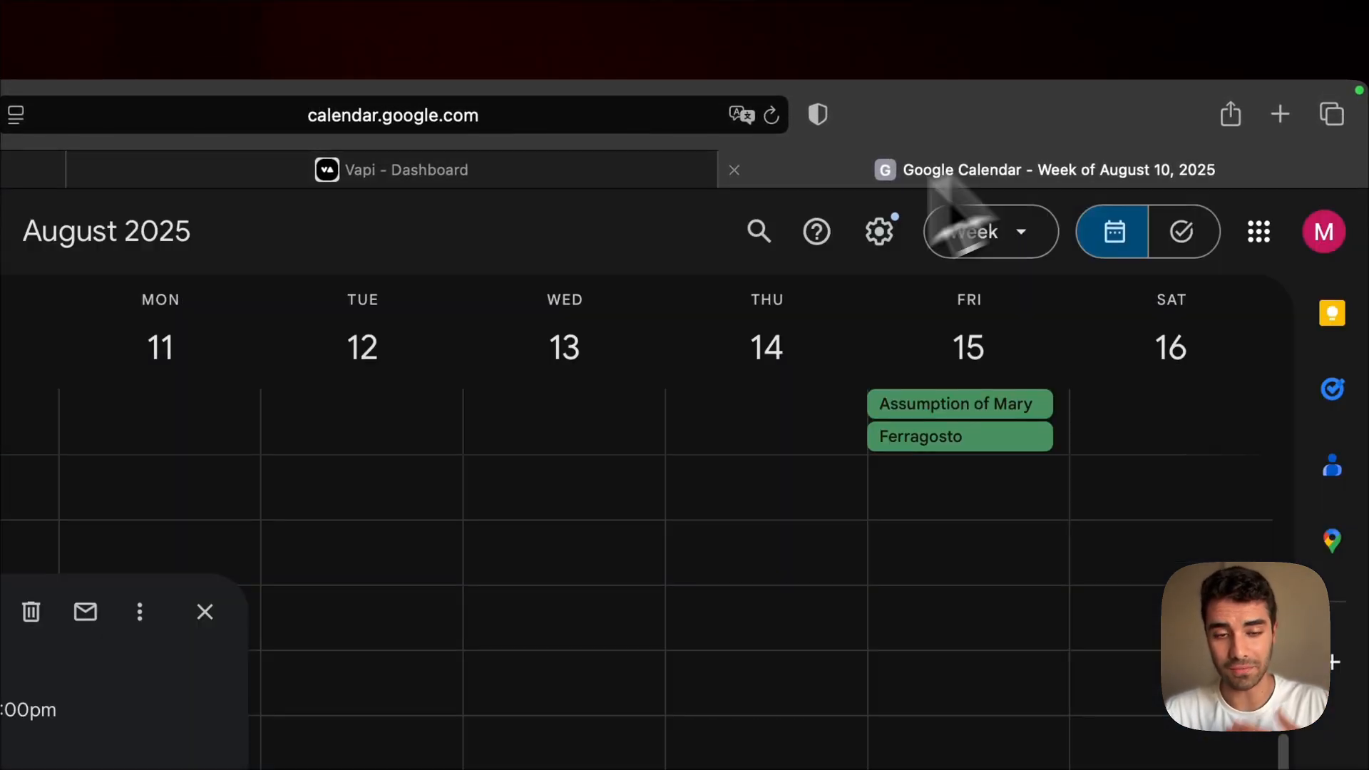
key(Escape)
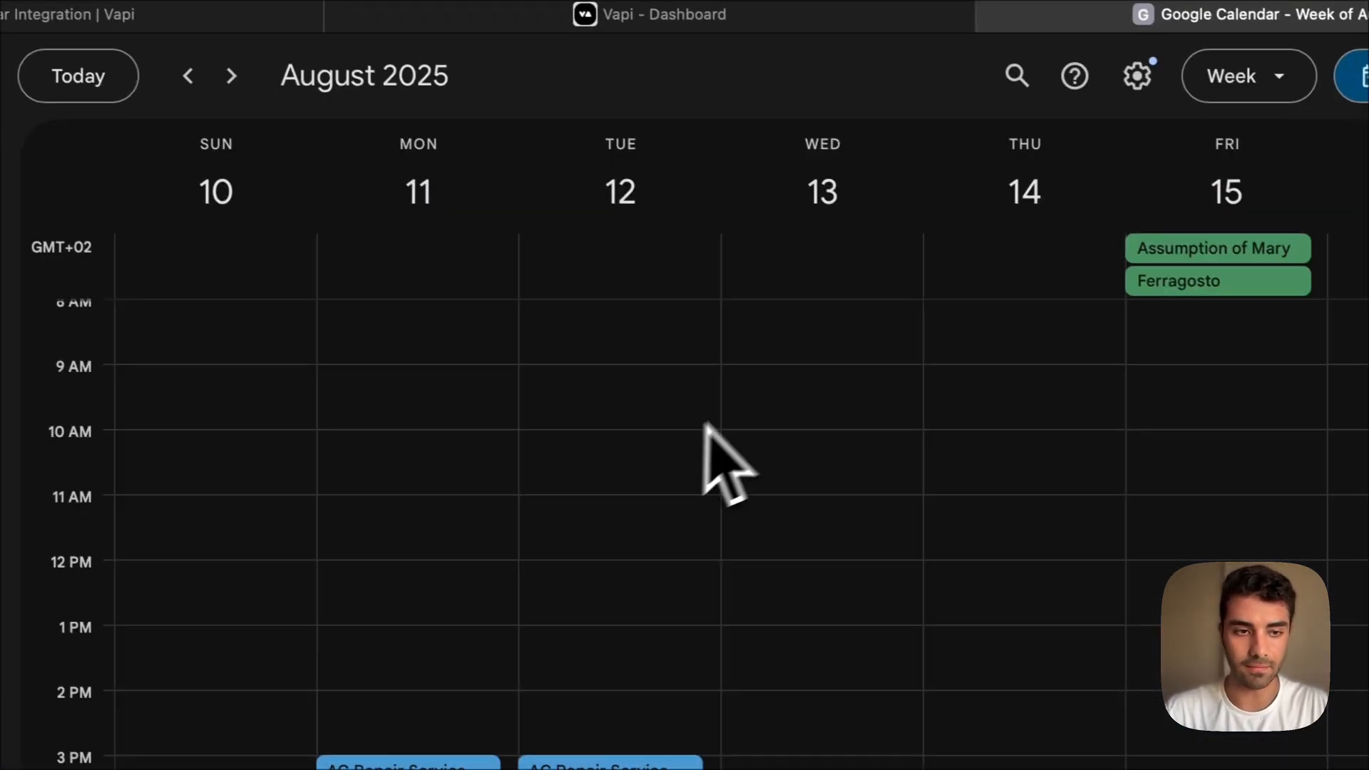